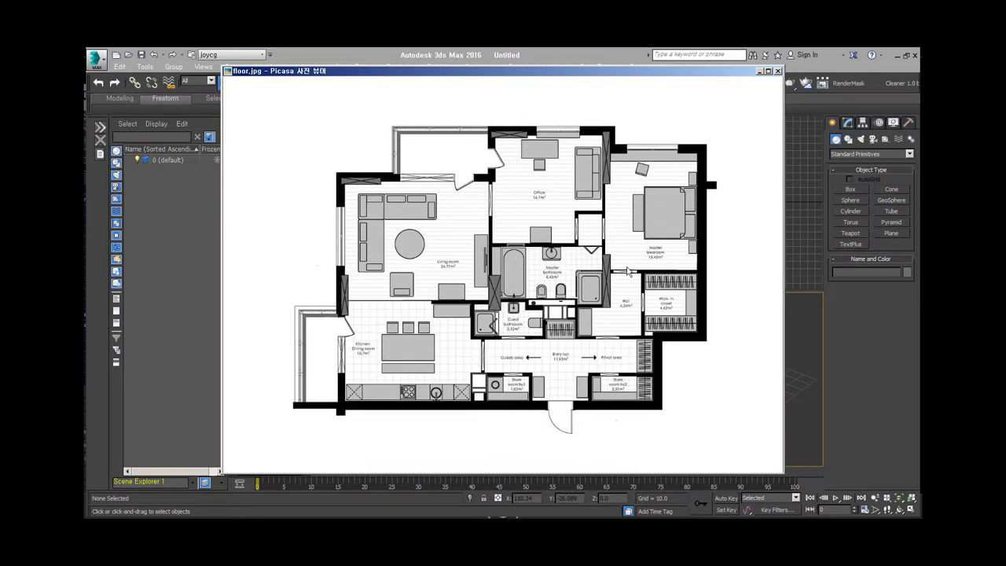
- Zoom in on the floor.jpg apartment plan in Picasa Photo Viewer, then close the viewer
{"action": "scroll", "coordinate": [591, 286], "scroll_direction": "up", "scroll_amount": 2}
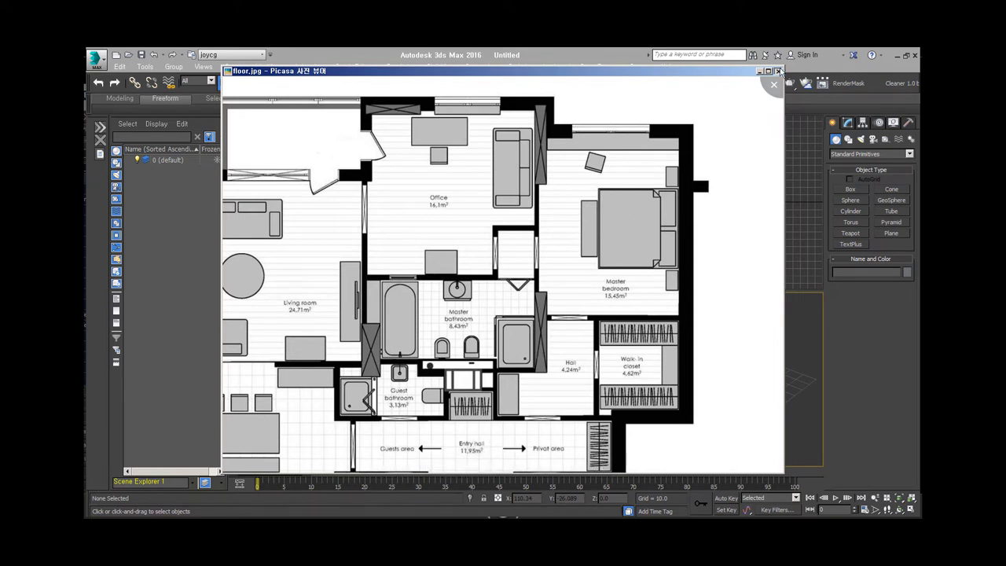
{"action": "key", "text": "Escape"}
- Create a 1000 x 1414 plane in the top view and apply floor.jpg to it
{"action": "left_click_drag", "start_coordinate": [323, 147], "coordinate": [511, 268]}
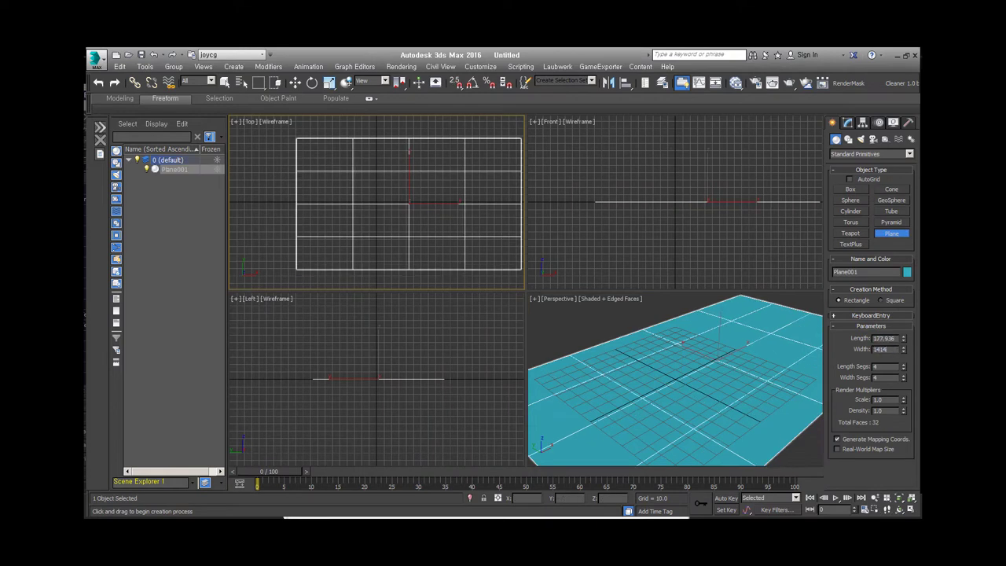
{"action": "key", "text": "z"}
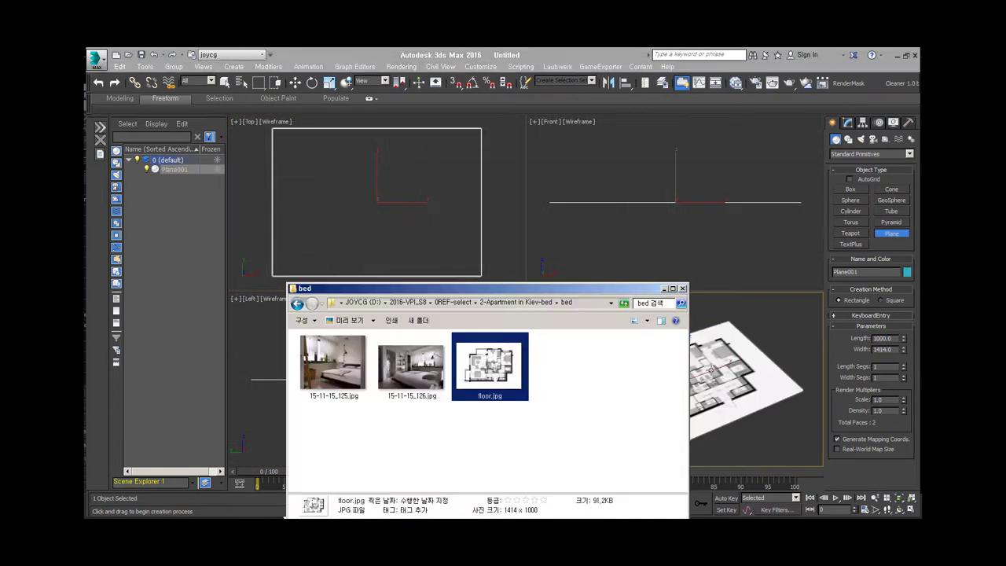
{"action": "left_click_drag", "start_coordinate": [490, 366], "coordinate": [692, 385]}
- Set the viewport's Display Performance texture map resolution to 1500 to sharpen the plan
{"action": "right_click", "coordinate": [898, 497]}
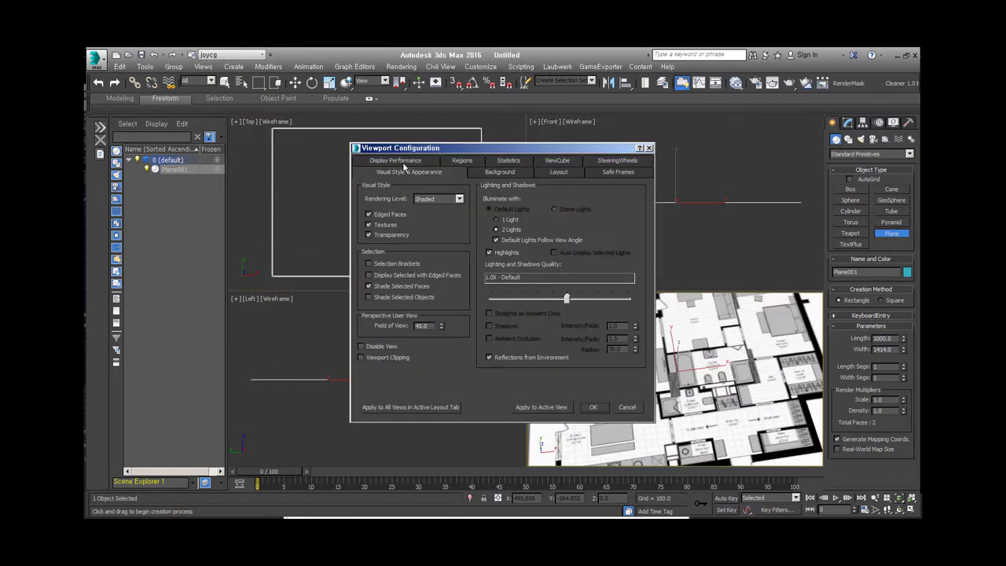
{"action": "left_click", "coordinate": [405, 171]}
{"action": "key", "text": "Return"}
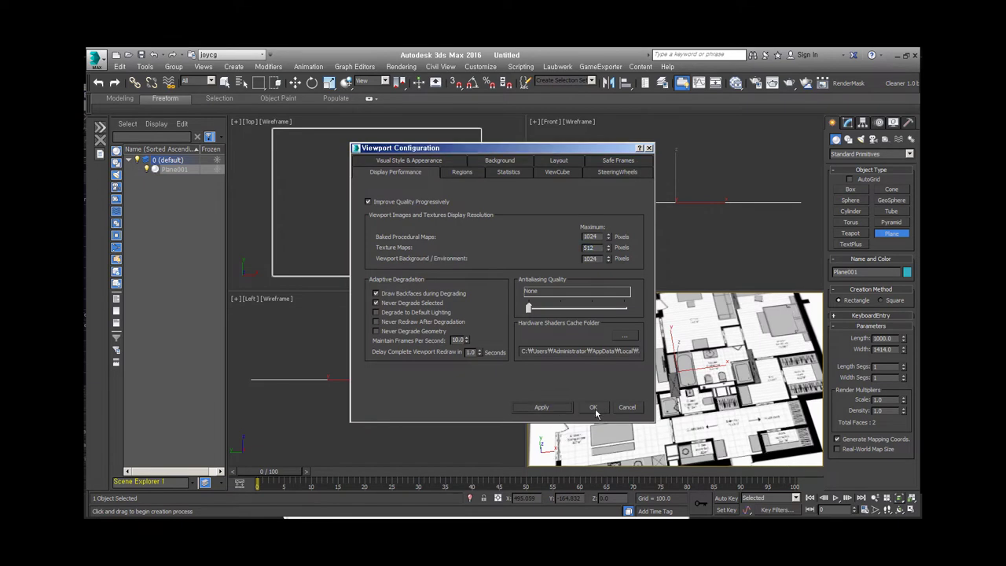
{"action": "type", "text": "1500"}
{"action": "key", "text": "Return"}
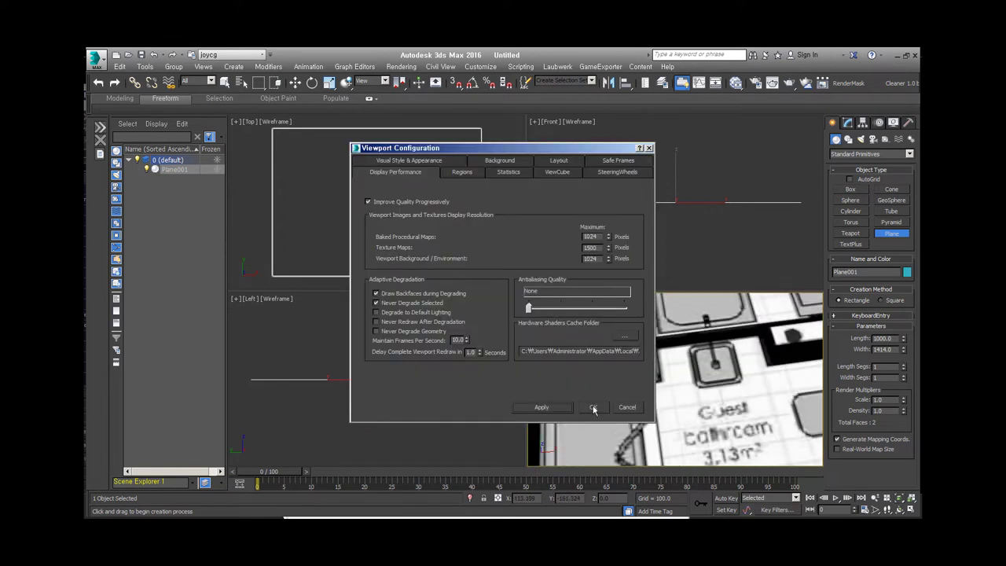
{"action": "left_click", "coordinate": [593, 408]}
{"action": "scroll", "coordinate": [668, 378], "scroll_direction": "down", "scroll_amount": 5}
{"action": "middle_click_drag", "start_coordinate": [668, 377], "coordinate": [711, 346], "text": "alt"}
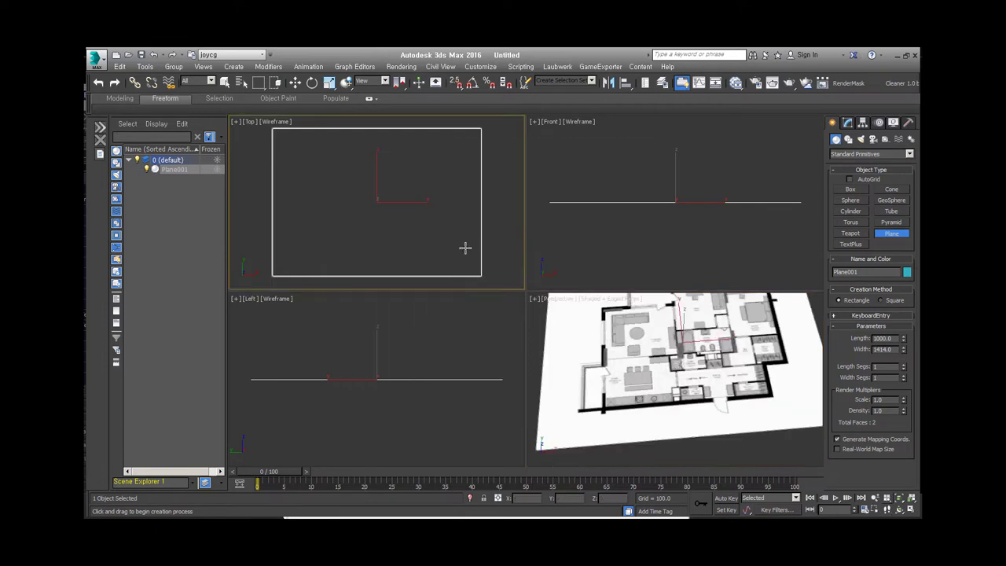
{"action": "key", "text": "F3"}
{"action": "scroll", "coordinate": [465, 247], "scroll_direction": "up", "scroll_amount": 5}
{"action": "scroll", "coordinate": [446, 142], "scroll_direction": "down", "scroll_amount": 1}
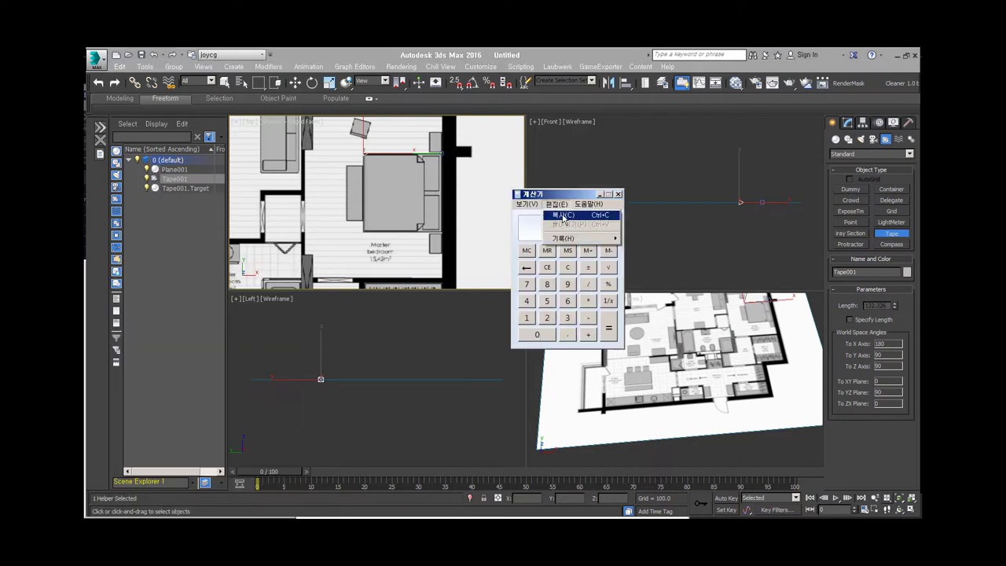
- Rescale the scene's world units by the factor from Calculator, then delete the tape helper
{"action": "left_click", "coordinate": [618, 193]}
{"action": "left_click", "coordinate": [909, 122]}
{"action": "left_click", "coordinate": [871, 240]}
{"action": "left_click", "coordinate": [868, 307]}
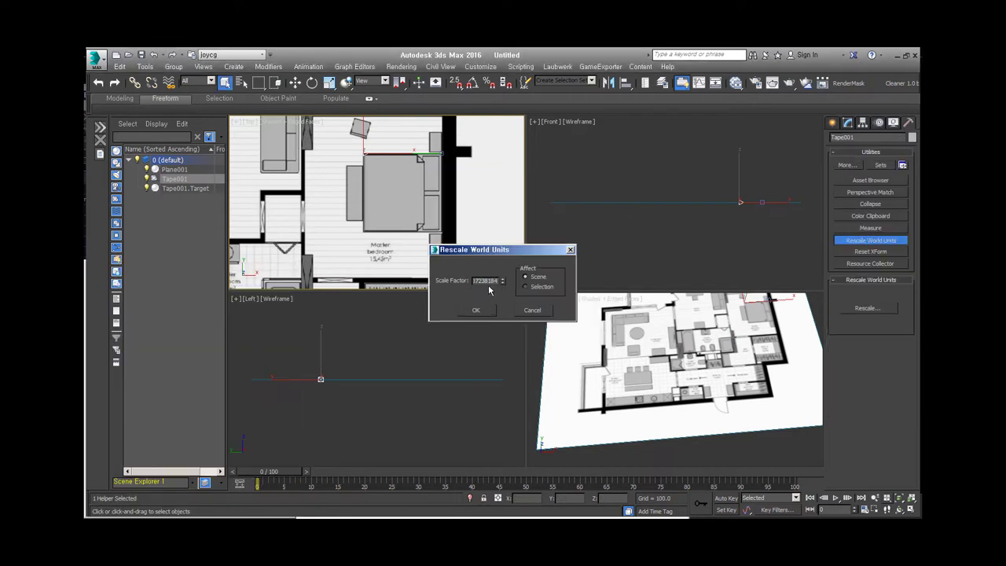
{"action": "left_click", "coordinate": [476, 309]}
{"action": "left_click", "coordinate": [848, 123]}
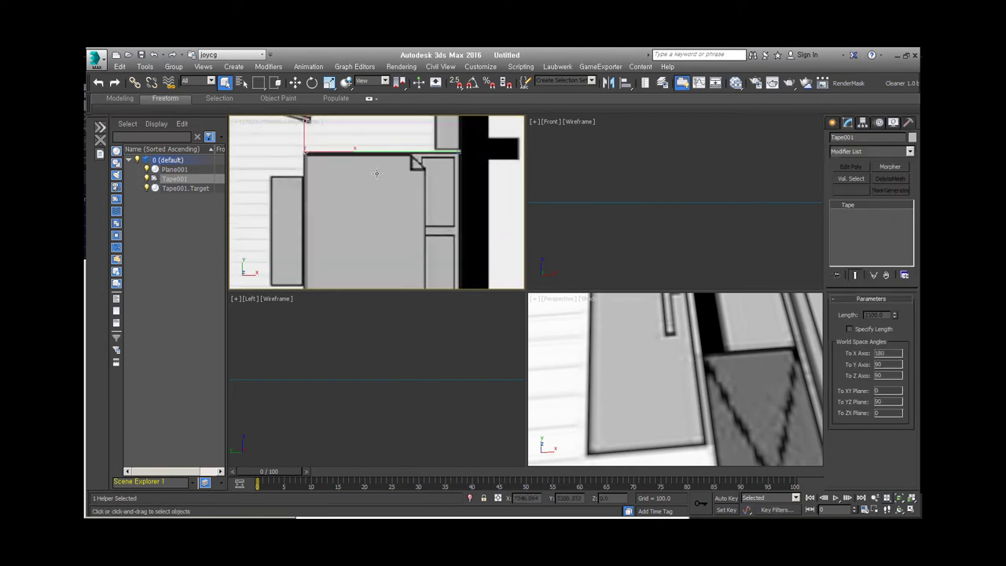
{"action": "key", "text": "Delete"}
{"action": "key", "text": "z"}
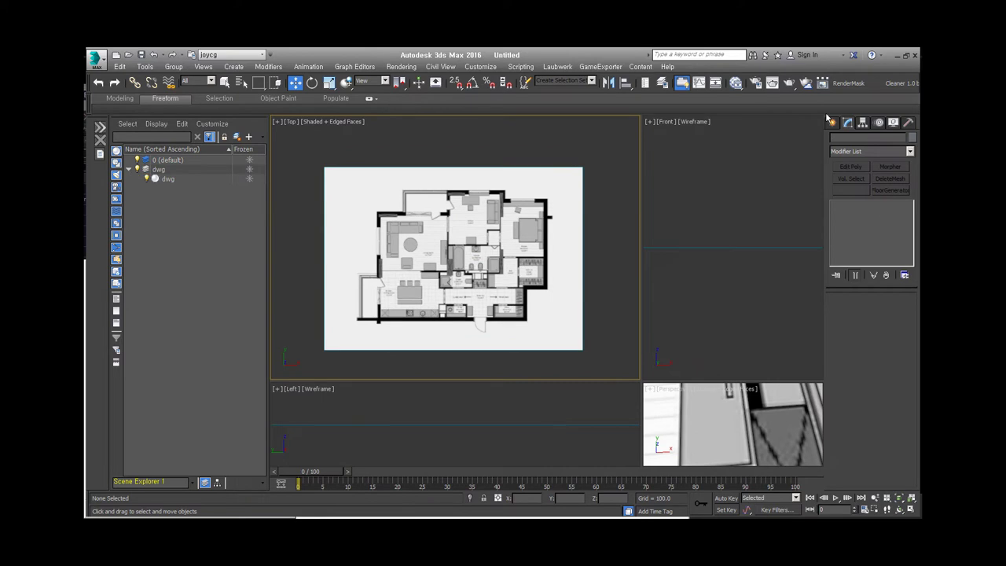
- Draw a plane over the master bedroom and set its length to 4700
{"action": "left_click", "coordinate": [832, 122]}
{"action": "left_click", "coordinate": [892, 233]}
{"action": "scroll", "coordinate": [443, 179], "scroll_direction": "up", "scroll_amount": 5}
{"action": "scroll", "coordinate": [444, 179], "scroll_direction": "down", "scroll_amount": 2}
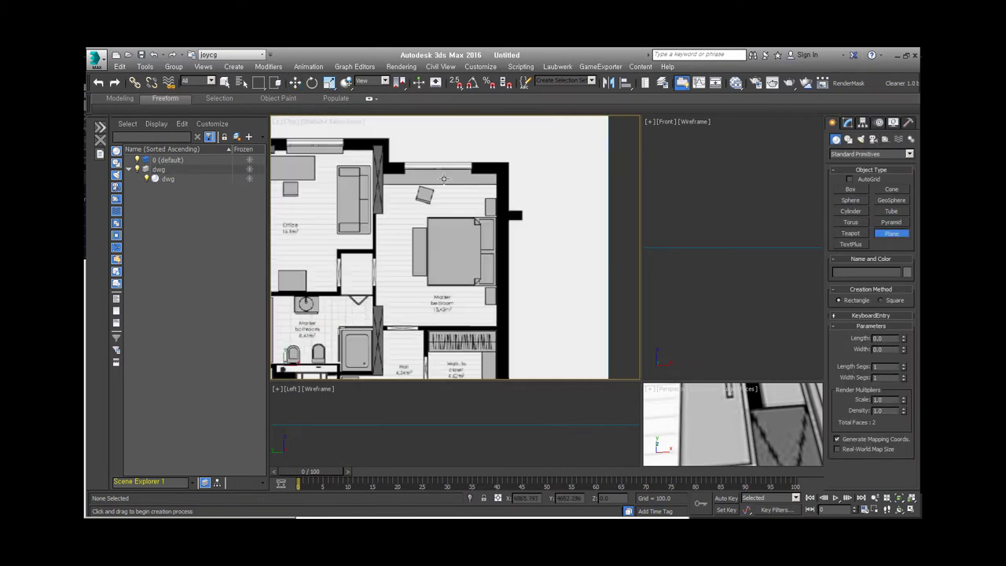
{"action": "left_click_drag", "start_coordinate": [384, 181], "coordinate": [493, 325]}
{"action": "scroll", "coordinate": [497, 325], "scroll_direction": "up", "scroll_amount": 2}
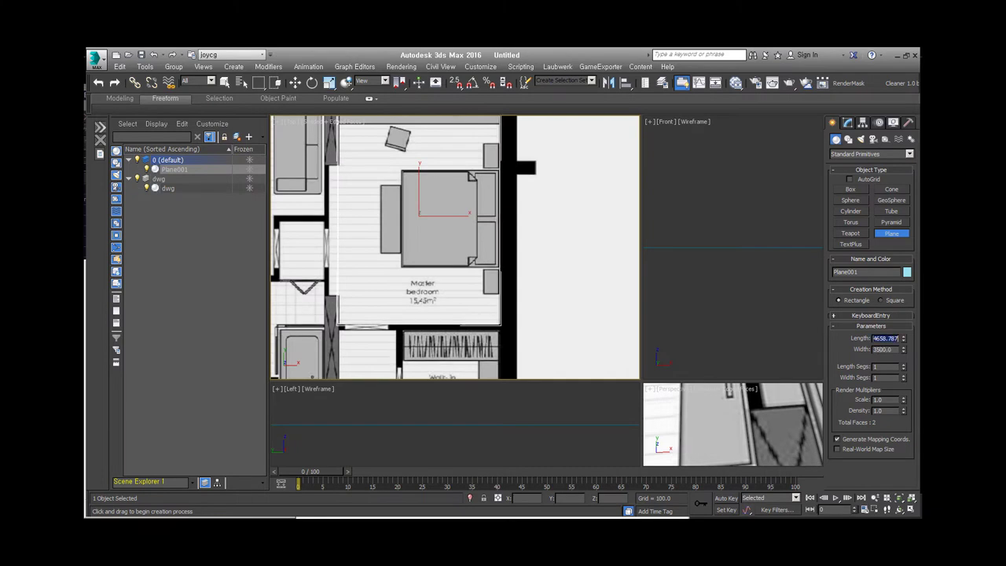
{"action": "scroll", "coordinate": [495, 315], "scroll_direction": "up", "scroll_amount": 3}
{"action": "type", "text": "4700"}
{"action": "key", "text": "Return"}
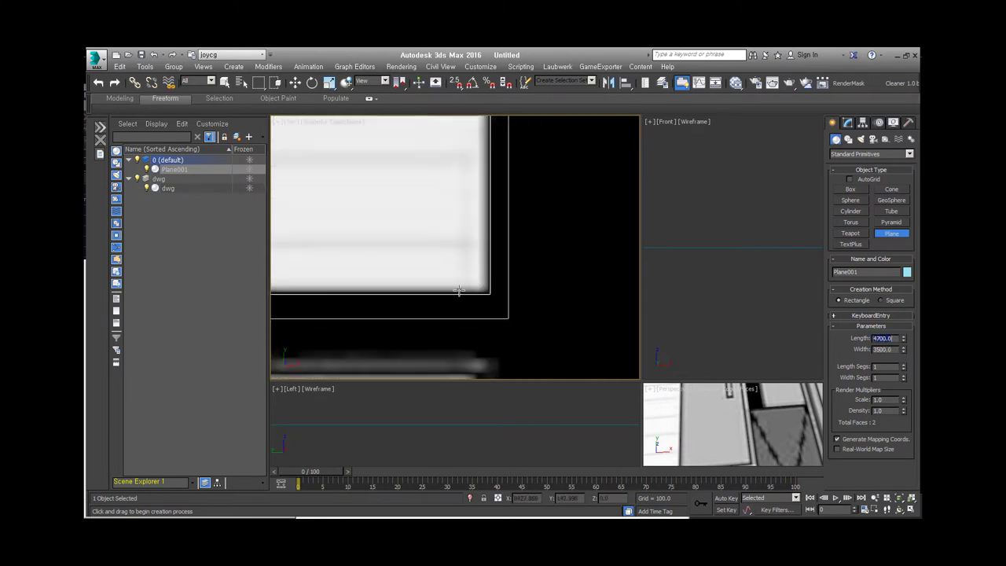
- Convert the bedroom plane to Editable Poly
{"action": "middle_click_drag", "start_coordinate": [460, 291], "coordinate": [576, 143]}
{"action": "key", "text": "w"}
{"action": "scroll", "coordinate": [576, 143], "scroll_direction": "down", "scroll_amount": 5}
{"action": "scroll", "coordinate": [457, 314], "scroll_direction": "up", "scroll_amount": 5}
{"action": "middle_click_drag", "start_coordinate": [456, 315], "coordinate": [537, 264]}
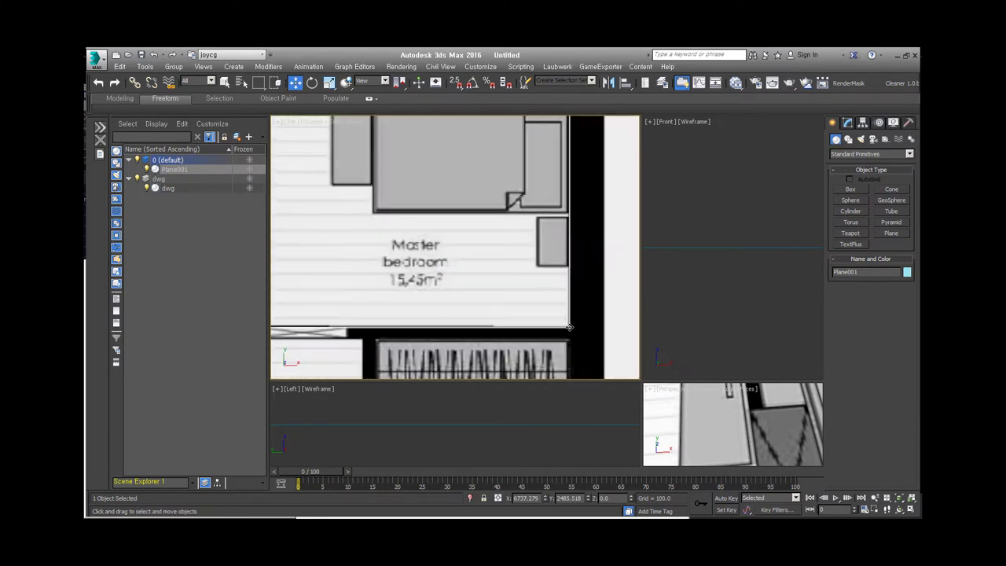
{"action": "scroll", "coordinate": [537, 264], "scroll_direction": "down", "scroll_amount": 3}
{"action": "scroll", "coordinate": [537, 264], "scroll_direction": "down", "scroll_amount": 3}
{"action": "right_click", "coordinate": [537, 264]}
{"action": "left_click", "coordinate": [669, 378]}
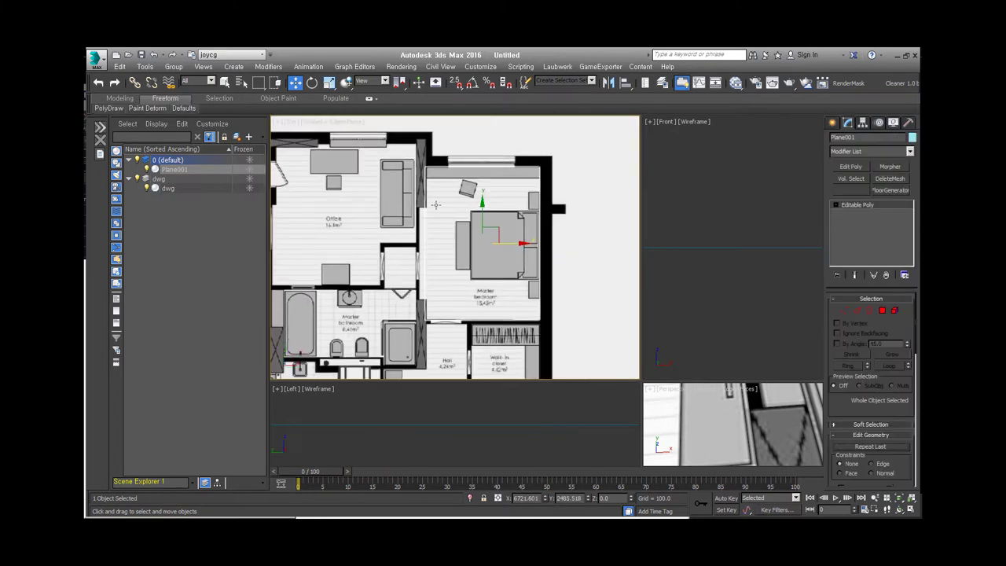
{"action": "scroll", "coordinate": [377, 241], "scroll_direction": "up", "scroll_amount": 6}
{"action": "scroll", "coordinate": [377, 241], "scroll_direction": "down", "scroll_amount": 3}
- Enter Edge mode and select the plane edge along the bedroom wall
{"action": "key", "text": "2"}
{"action": "scroll", "coordinate": [418, 246], "scroll_direction": "up", "scroll_amount": 3}
{"action": "left_click", "coordinate": [425, 267]}
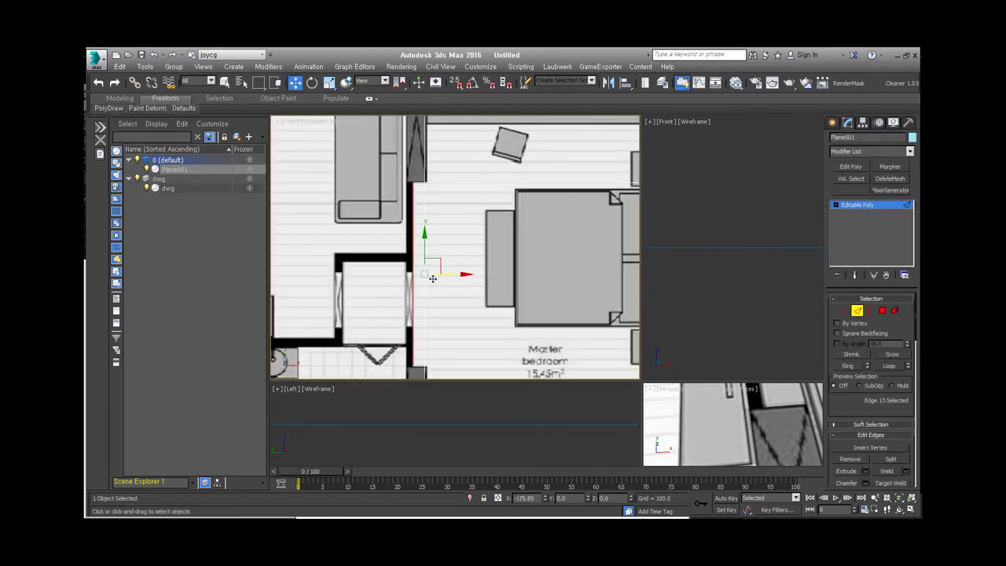
{"action": "scroll", "coordinate": [524, 325], "scroll_direction": "down", "scroll_amount": 1}
{"action": "mouse_move", "coordinate": [403, 258]}
{"action": "middle_mouse_down"}
{"action": "mouse_move", "coordinate": [461, 302]}
{"action": "mouse_move", "coordinate": [499, 206]}
{"action": "mouse_move", "coordinate": [438, 254]}
{"action": "mouse_move", "coordinate": [472, 236]}
{"action": "middle_mouse_up"}
- View the bedroom reference photo 15-11-15_126.jpg, then return to the 3D scene
{"action": "double_click", "coordinate": [338, 360]}
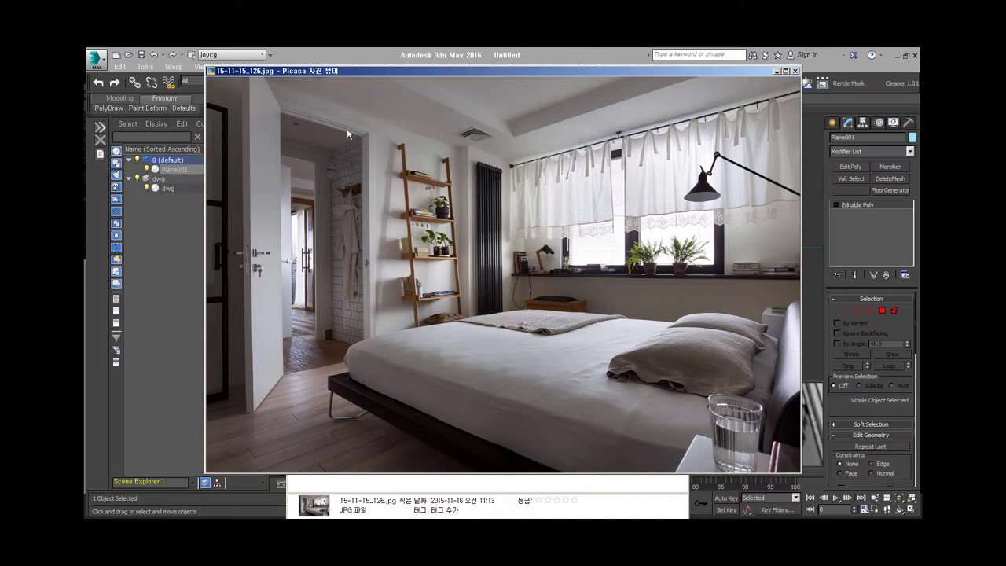
{"action": "key", "text": "Escape"}
{"action": "left_click", "coordinate": [523, 285]}
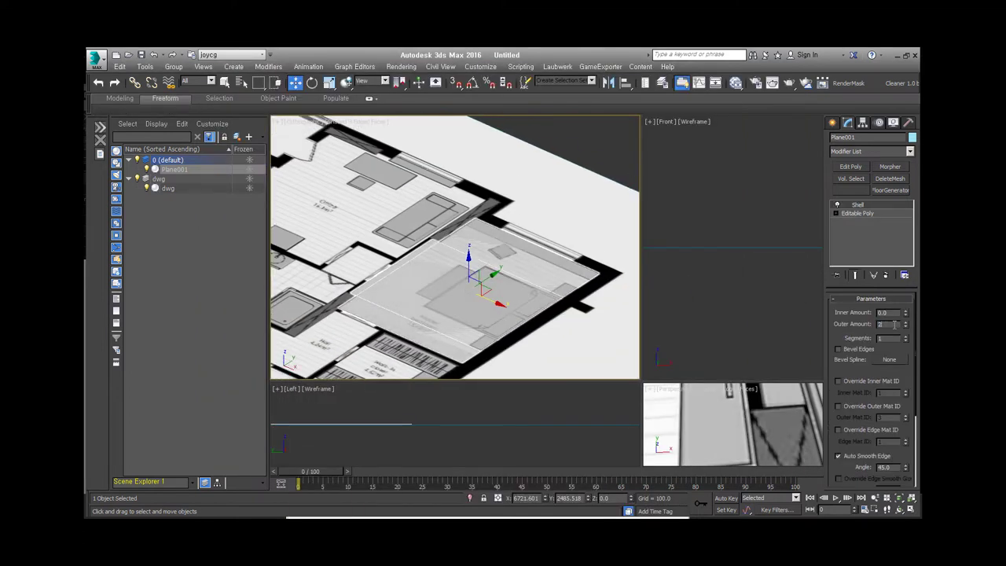
- Give the room box a 2200 shell height and select its vertical edges
{"action": "key", "text": "Return"}
{"action": "mouse_move", "coordinate": [543, 299]}
{"action": "middle_mouse_down", "text": "alt"}
{"action": "mouse_move", "coordinate": [574, 300]}
{"action": "mouse_move", "coordinate": [476, 323]}
{"action": "mouse_move", "coordinate": [512, 359]}
{"action": "mouse_move", "coordinate": [461, 323]}
{"action": "middle_mouse_up", "text": "alt"}
{"action": "key", "text": "2"}
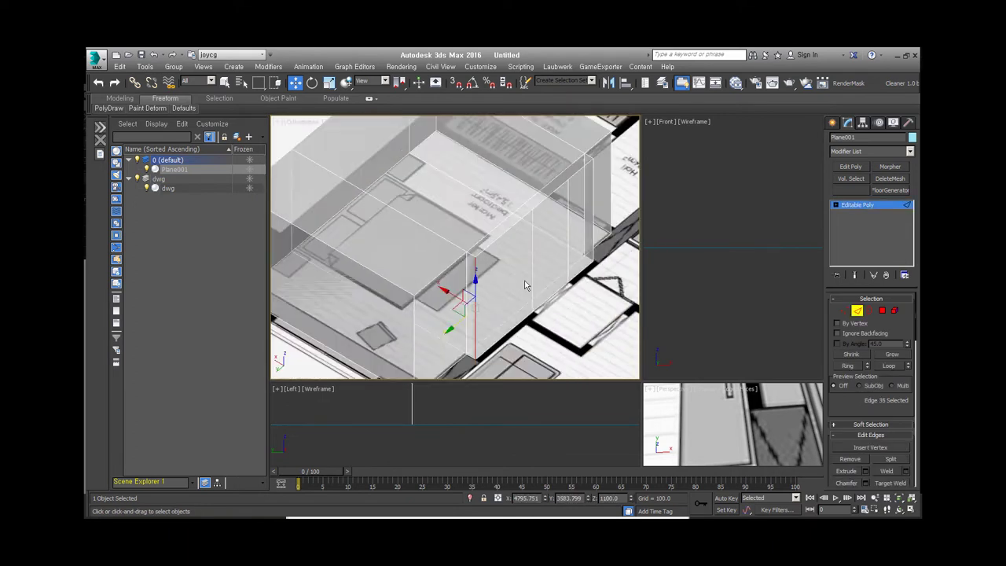
{"action": "scroll", "coordinate": [480, 198], "scroll_direction": "down", "scroll_amount": 2}
{"action": "left_click", "coordinate": [452, 252], "text": "ctrl"}
{"action": "scroll", "coordinate": [443, 237], "scroll_direction": "down", "scroll_amount": 2}
{"action": "scroll", "coordinate": [443, 237], "scroll_direction": "down", "scroll_amount": 2}
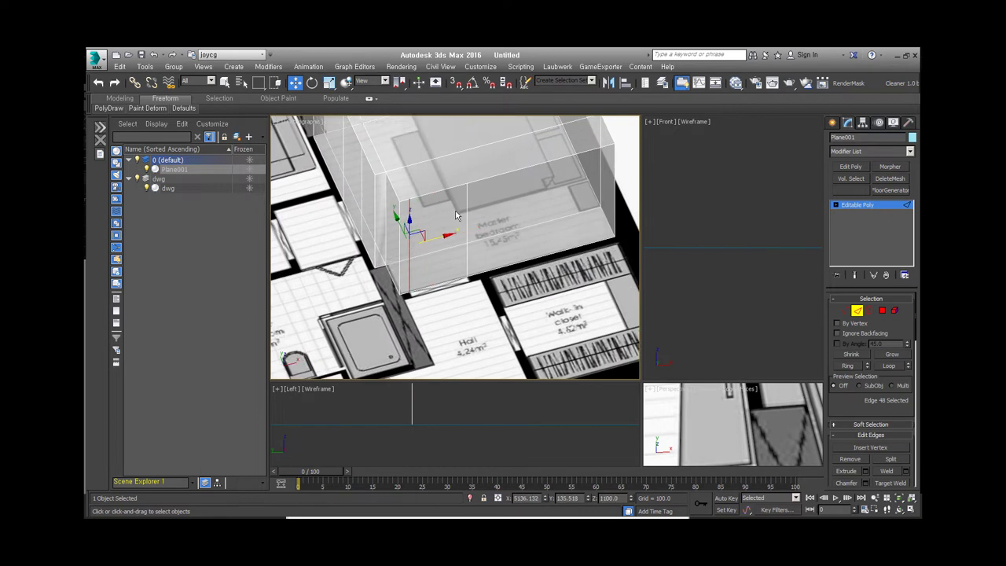
{"action": "scroll", "coordinate": [457, 215], "scroll_direction": "up", "scroll_amount": 2}
{"action": "middle_click_drag", "start_coordinate": [457, 216], "coordinate": [471, 235], "text": "alt"}
{"action": "left_click", "coordinate": [471, 234]}
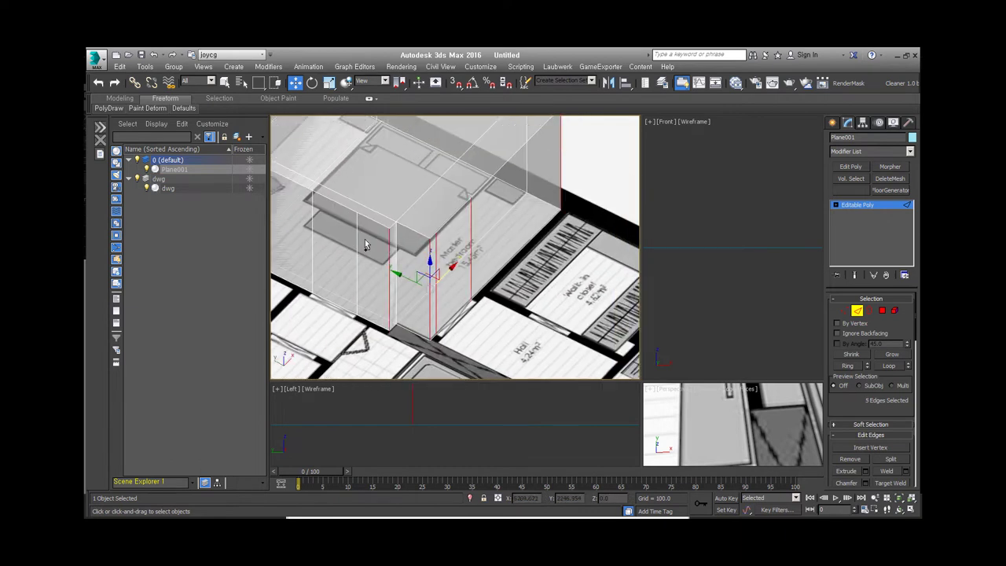
{"action": "left_click", "coordinate": [314, 245], "text": "ctrl"}
{"action": "middle_click_drag", "start_coordinate": [364, 244], "coordinate": [515, 448], "text": "alt"}
- Turn on 3D snapping and select the front wall polygon and a wall edge
{"action": "key", "text": "s"}
{"action": "mouse_move", "coordinate": [456, 251]}
{"action": "middle_mouse_down", "text": "alt"}
{"action": "mouse_move", "coordinate": [409, 311]}
{"action": "mouse_move", "coordinate": [428, 273]}
{"action": "mouse_move", "coordinate": [409, 283]}
{"action": "middle_mouse_up", "text": "alt"}
{"action": "key", "text": "4"}
{"action": "left_click", "coordinate": [409, 307]}
{"action": "key", "text": "w"}
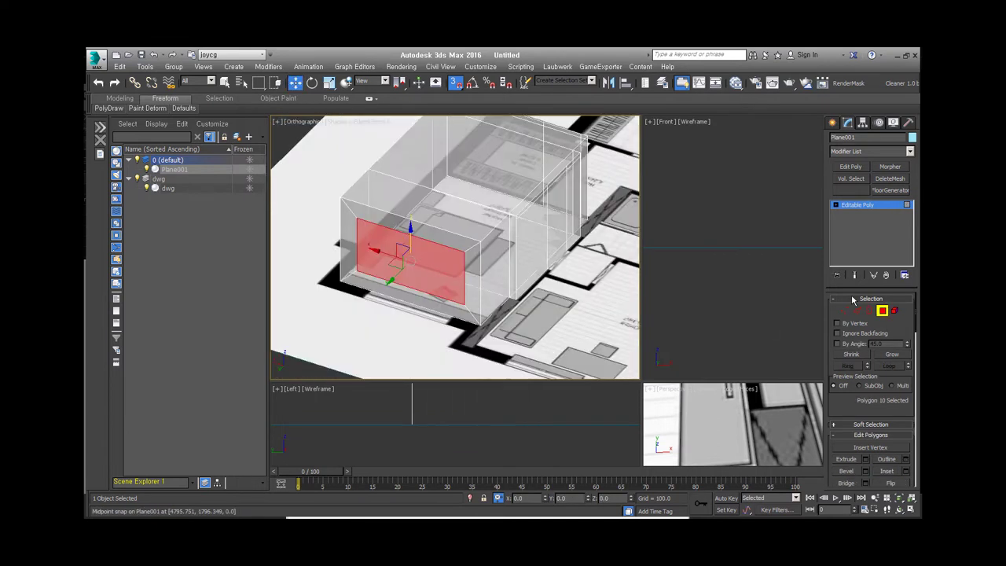
{"action": "key", "text": "2"}
{"action": "left_click", "coordinate": [369, 248]}
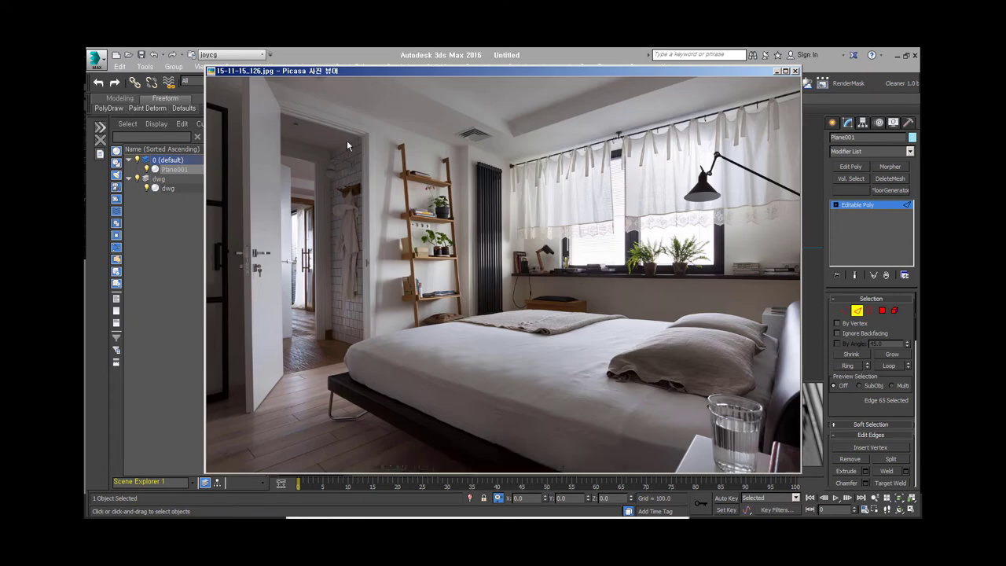
- Snap the selected edge up to the wall's midpoint, checking against the reference photo
{"action": "key", "text": "alt+Tab"}
{"action": "key", "text": "alt+Tab"}
{"action": "left_click_drag", "start_coordinate": [401, 275], "coordinate": [408, 180]}
{"action": "mouse_move", "coordinate": [401, 167]}
{"action": "middle_mouse_down", "text": "alt"}
{"action": "mouse_move", "coordinate": [440, 220]}
{"action": "mouse_move", "coordinate": [517, 284]}
{"action": "mouse_move", "coordinate": [455, 282]}
{"action": "middle_mouse_up", "text": "alt"}
{"action": "scroll", "coordinate": [472, 252], "scroll_direction": "up", "scroll_amount": 3}
{"action": "scroll", "coordinate": [349, 277], "scroll_direction": "down", "scroll_amount": 5}
{"action": "middle_click_drag", "start_coordinate": [350, 277], "coordinate": [447, 276], "text": "alt"}
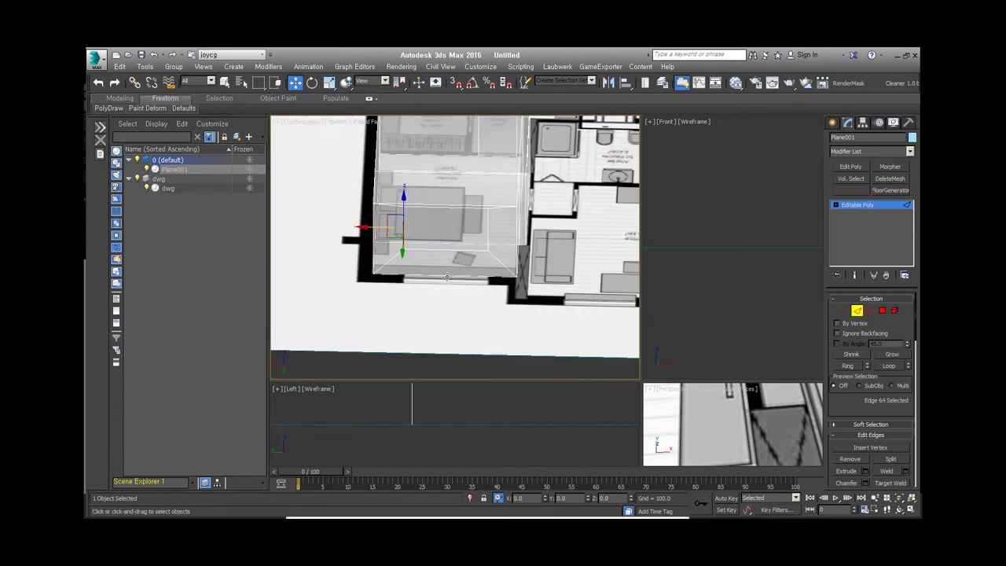
- Detach the selected wall polygon as a new 'window' object
{"action": "left_click", "coordinate": [882, 311]}
{"action": "middle_click_drag", "start_coordinate": [508, 254], "coordinate": [472, 267], "text": "alt"}
{"action": "left_click", "coordinate": [562, 373]}
{"action": "key", "text": "Return"}
- Select the room box in wireframe view and switch to polygon editing
{"action": "key", "text": "F3"}
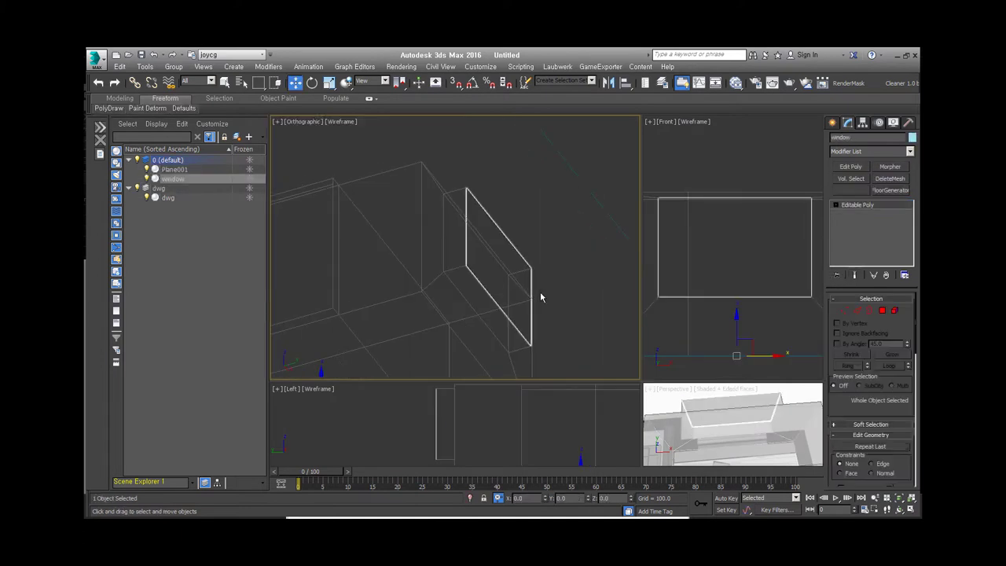
{"action": "scroll", "coordinate": [519, 231], "scroll_direction": "down", "scroll_amount": 3}
{"action": "left_click", "coordinate": [519, 231]}
{"action": "left_click", "coordinate": [295, 291]}
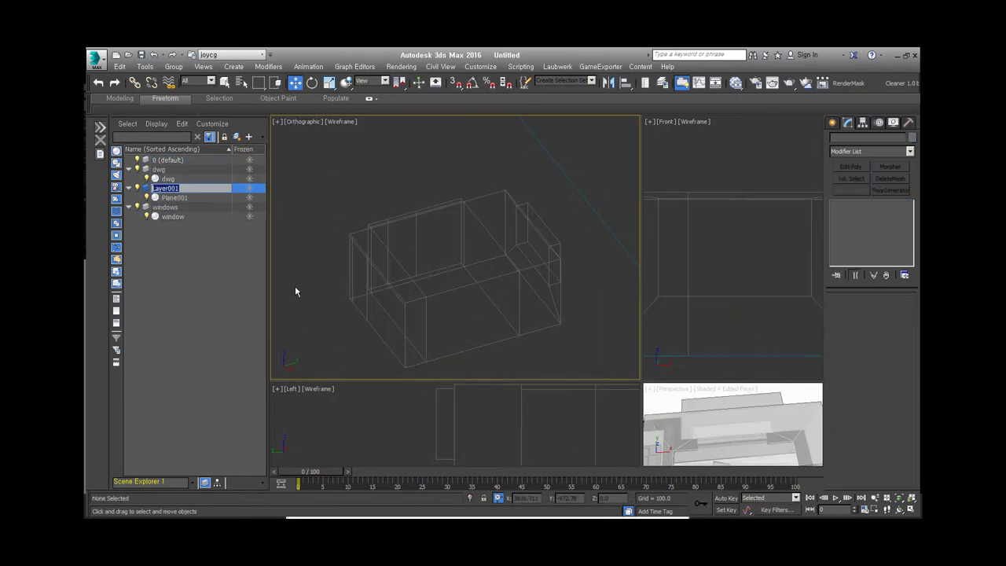
{"action": "left_click", "coordinate": [519, 314]}
{"action": "key", "text": "F3"}
{"action": "scroll", "coordinate": [519, 319], "scroll_direction": "up", "scroll_amount": 3}
{"action": "key", "text": "4"}
- Select the two wall polygons by the door and the box's top polygon
{"action": "left_click", "coordinate": [409, 299]}
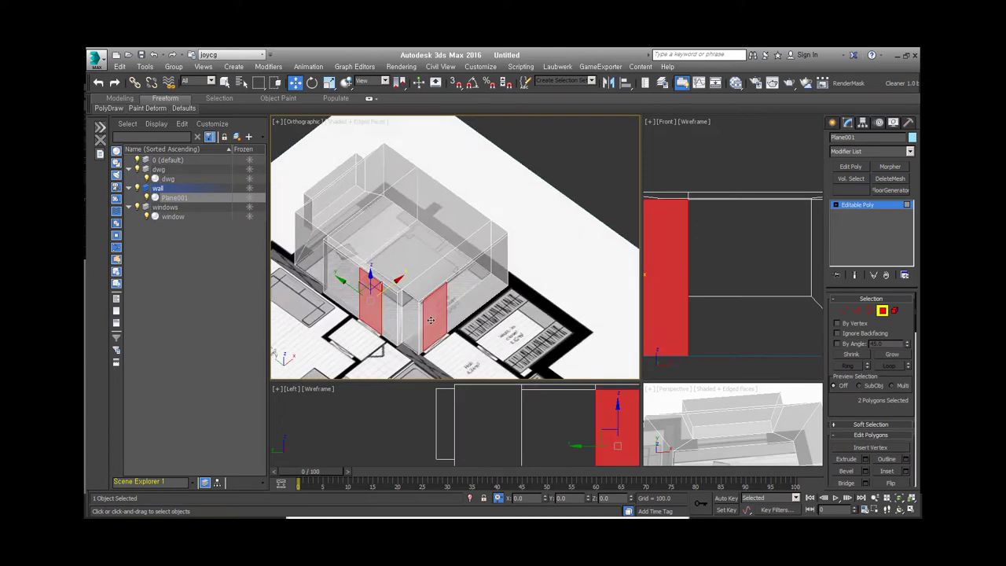
{"action": "scroll", "coordinate": [432, 253], "scroll_direction": "up", "scroll_amount": 3}
{"action": "middle_click_drag", "start_coordinate": [434, 254], "coordinate": [448, 288]}
{"action": "scroll", "coordinate": [524, 280], "scroll_direction": "up", "scroll_amount": 2}
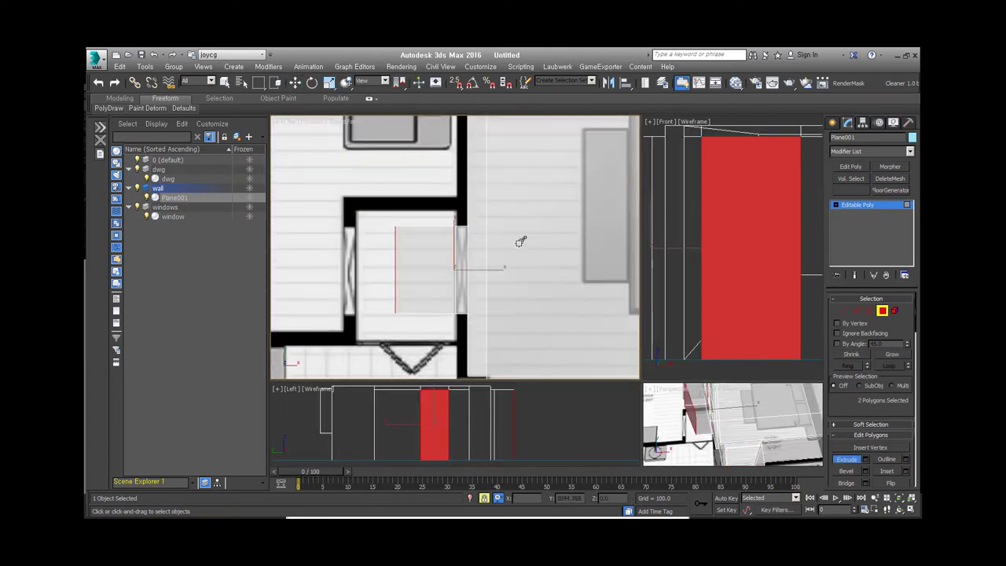
{"action": "scroll", "coordinate": [504, 321], "scroll_direction": "down", "scroll_amount": 3}
{"action": "left_click", "coordinate": [440, 236]}
{"action": "mouse_move", "coordinate": [440, 236]}
{"action": "middle_mouse_down", "text": "alt"}
{"action": "mouse_move", "coordinate": [450, 202]}
{"action": "mouse_move", "coordinate": [425, 236]}
{"action": "middle_mouse_up", "text": "alt"}
{"action": "key", "text": "w"}
{"action": "key", "text": "s"}
- Add the room box's vertical side and wall faces to the selection
{"action": "left_click", "coordinate": [404, 252]}
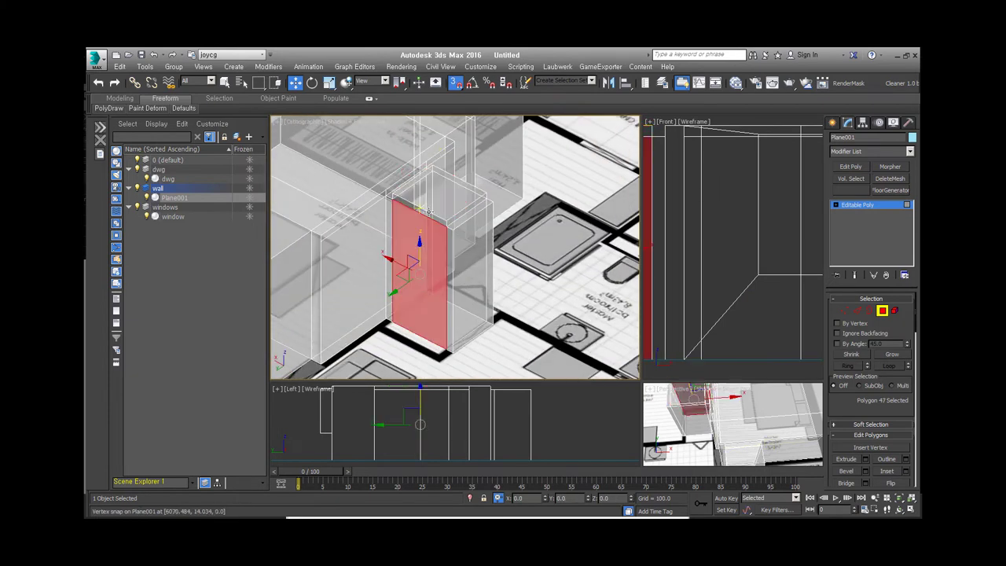
{"action": "scroll", "coordinate": [444, 196], "scroll_direction": "up", "scroll_amount": 2}
{"action": "scroll", "coordinate": [444, 196], "scroll_direction": "up", "scroll_amount": 3}
{"action": "middle_click_drag", "start_coordinate": [444, 195], "coordinate": [436, 278], "text": "alt"}
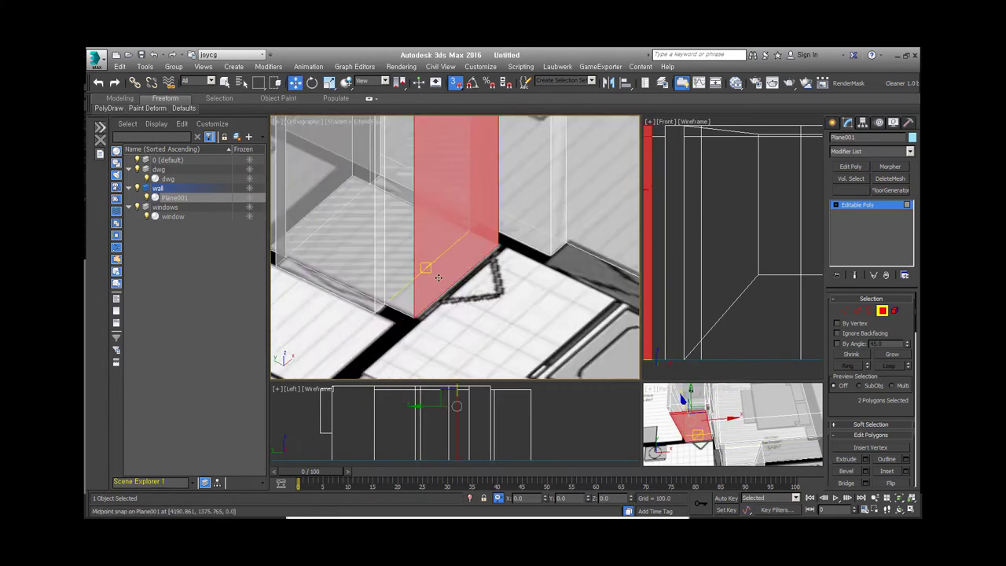
{"action": "left_click", "coordinate": [435, 277], "text": "ctrl"}
{"action": "scroll", "coordinate": [446, 227], "scroll_direction": "down", "scroll_amount": 3}
{"action": "mouse_move", "coordinate": [445, 227]}
{"action": "middle_mouse_down", "text": "alt"}
{"action": "mouse_move", "coordinate": [418, 231]}
{"action": "mouse_move", "coordinate": [440, 259]}
{"action": "mouse_move", "coordinate": [484, 265]}
{"action": "mouse_move", "coordinate": [317, 300]}
{"action": "mouse_move", "coordinate": [361, 228]}
{"action": "mouse_move", "coordinate": [431, 251]}
{"action": "mouse_move", "coordinate": [417, 256]}
{"action": "mouse_move", "coordinate": [472, 221]}
{"action": "mouse_move", "coordinate": [478, 247]}
{"action": "middle_mouse_up", "text": "alt"}
{"action": "scroll", "coordinate": [417, 232], "scroll_direction": "up", "scroll_amount": 3}
{"action": "left_click", "coordinate": [484, 266], "text": "ctrl"}
- Pick the narrow wall faces and start an Extrude on the selected faces
{"action": "key", "text": "w"}
{"action": "left_click", "coordinate": [361, 228]}
{"action": "left_click", "coordinate": [431, 252]}
{"action": "left_click", "coordinate": [472, 220]}
{"action": "key", "text": "w"}
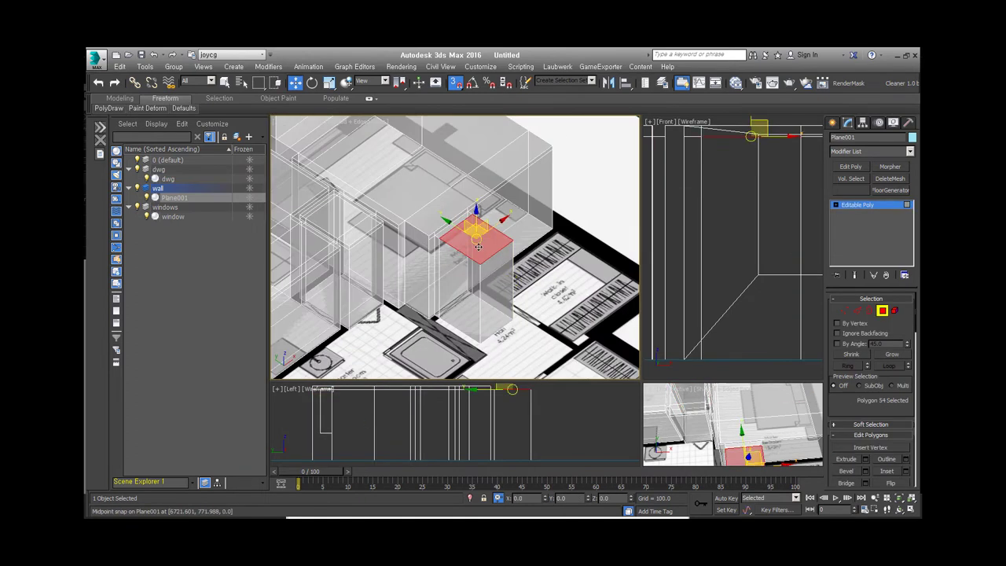
{"action": "left_click", "coordinate": [455, 288]}
{"action": "mouse_move", "coordinate": [455, 288]}
{"action": "middle_mouse_down", "text": "alt"}
{"action": "mouse_move", "coordinate": [552, 298]}
{"action": "mouse_move", "coordinate": [540, 225]}
{"action": "mouse_move", "coordinate": [557, 132]}
{"action": "mouse_move", "coordinate": [529, 272]}
{"action": "middle_mouse_up", "text": "alt"}
{"action": "right_click", "coordinate": [539, 225]}
{"action": "left_click", "coordinate": [519, 206]}
- From the top view, select the neighbouring room boxes' faces and detach them as 'wall_hide'
{"action": "key", "text": "ctrl+b"}
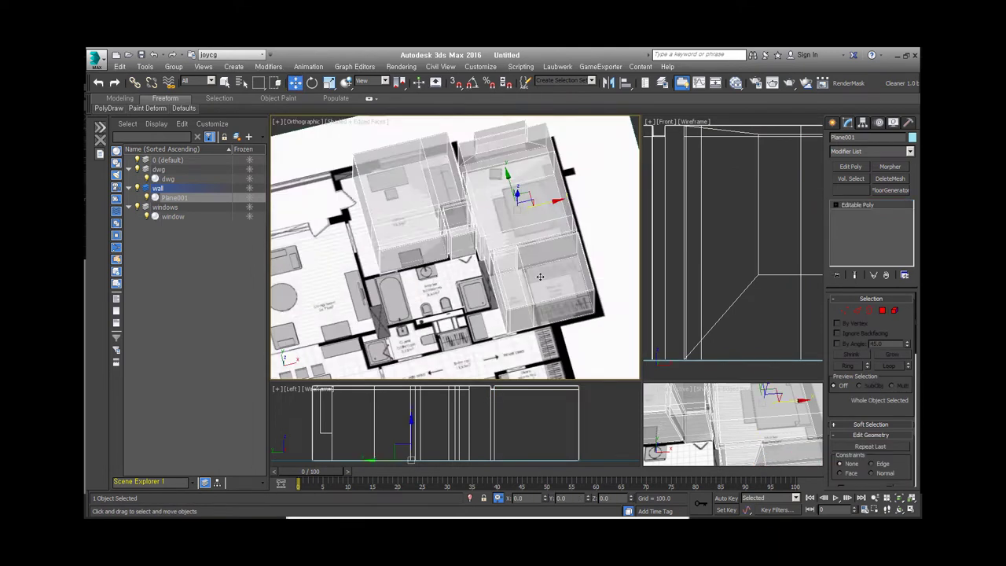
{"action": "key", "text": "t"}
{"action": "key", "text": "4"}
{"action": "left_click", "coordinate": [535, 330], "text": "ctrl"}
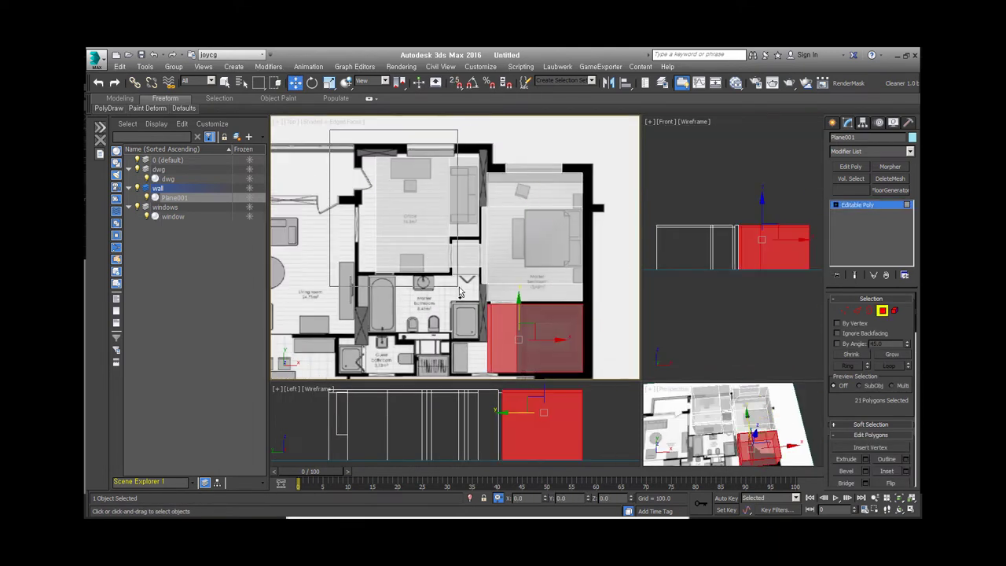
{"action": "left_click", "coordinate": [384, 185], "text": "ctrl"}
{"action": "left_click", "coordinate": [384, 185], "text": "ctrl"}
{"action": "middle_click_drag", "start_coordinate": [384, 185], "coordinate": [539, 254], "text": "alt"}
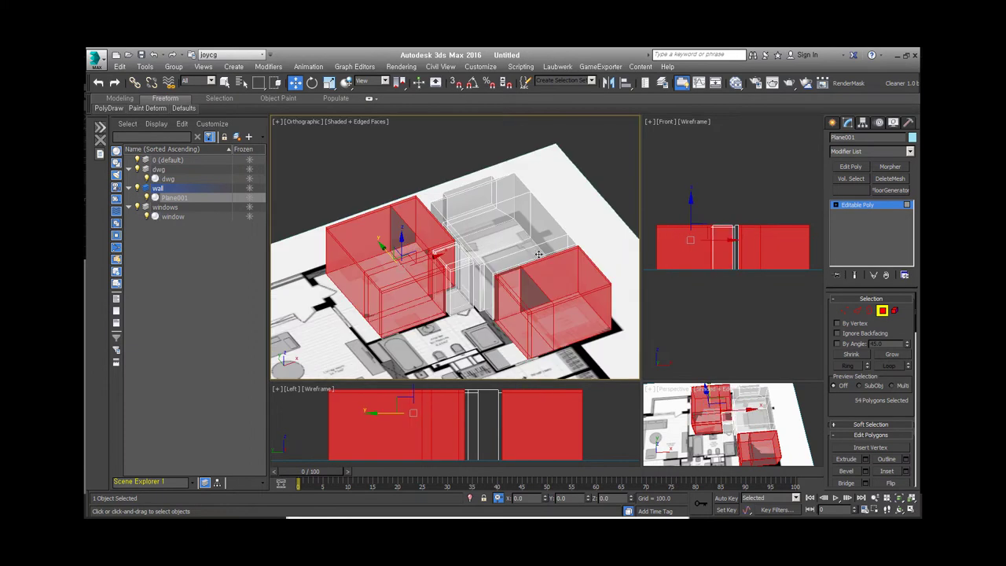
{"action": "type", "text": "wall_hide"}
{"action": "key", "text": "Return"}
{"action": "right_click", "coordinate": [541, 302]}
- Hide the wall_hide boxes, select Plane001 and pan the top view onto the master bedroom
{"action": "left_click", "coordinate": [558, 279]}
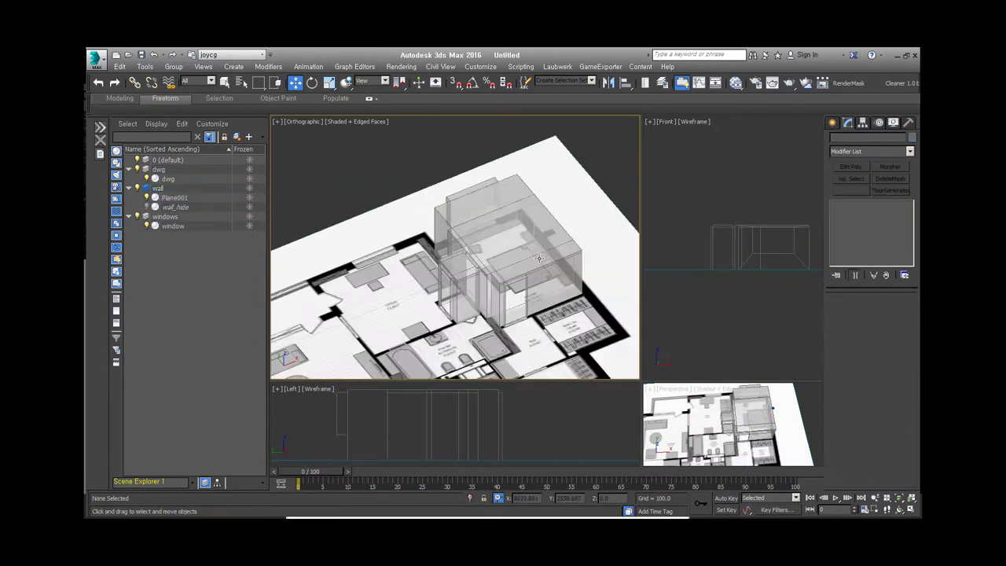
{"action": "left_click", "coordinate": [539, 258]}
{"action": "key", "text": "t"}
{"action": "scroll", "coordinate": [511, 252], "scroll_direction": "up", "scroll_amount": 5}
{"action": "middle_click_drag", "start_coordinate": [378, 217], "coordinate": [410, 204]}
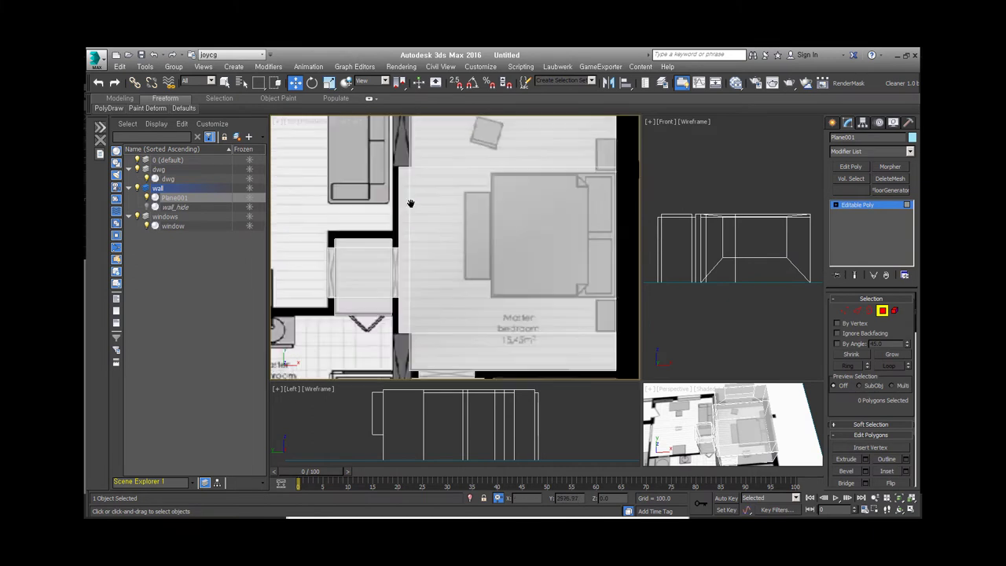
{"action": "scroll", "coordinate": [410, 204], "scroll_direction": "down", "scroll_amount": 3}
- Select Plane001's doorway-wall vertices, then its top faces
{"action": "key", "text": "1"}
{"action": "scroll", "coordinate": [404, 134], "scroll_direction": "up", "scroll_amount": 1}
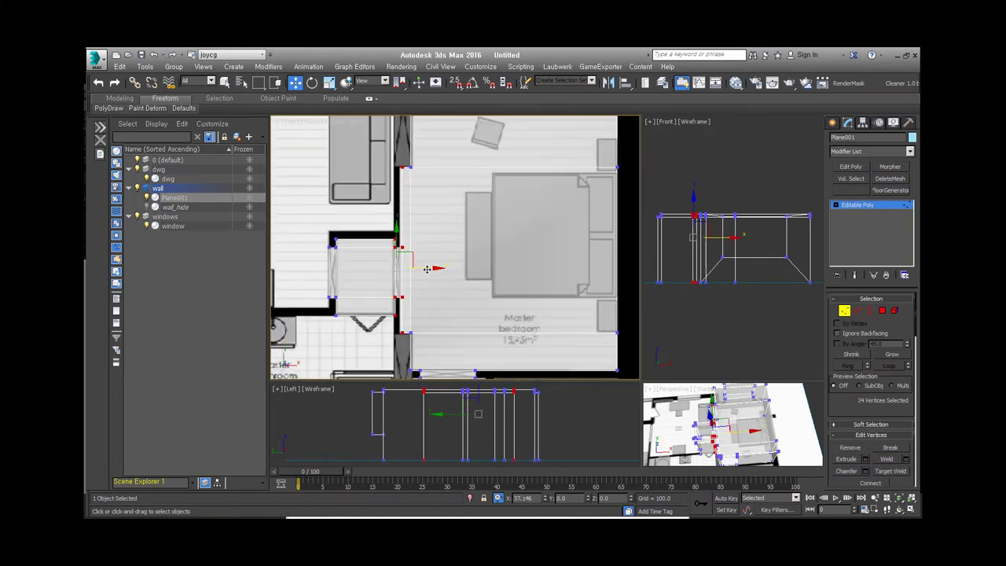
{"action": "middle_click_drag", "start_coordinate": [405, 311], "coordinate": [472, 260], "text": "alt"}
{"action": "key", "text": "4"}
{"action": "key", "text": "t"}
{"action": "left_click", "coordinate": [538, 187]}
{"action": "middle_click_drag", "start_coordinate": [539, 187], "coordinate": [503, 236], "text": "alt"}
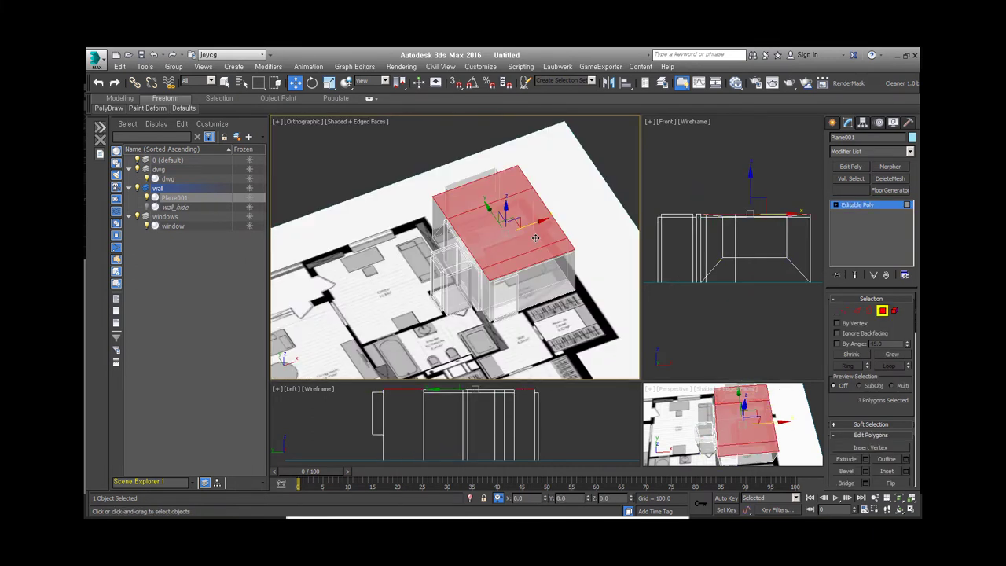
{"action": "key", "text": "t"}
{"action": "scroll", "coordinate": [525, 252], "scroll_direction": "up", "scroll_amount": 3}
- With 3D Snap on, move Plane001's wall edges onto the bedroom plan lines
{"action": "key", "text": "2"}
{"action": "key", "text": "w"}
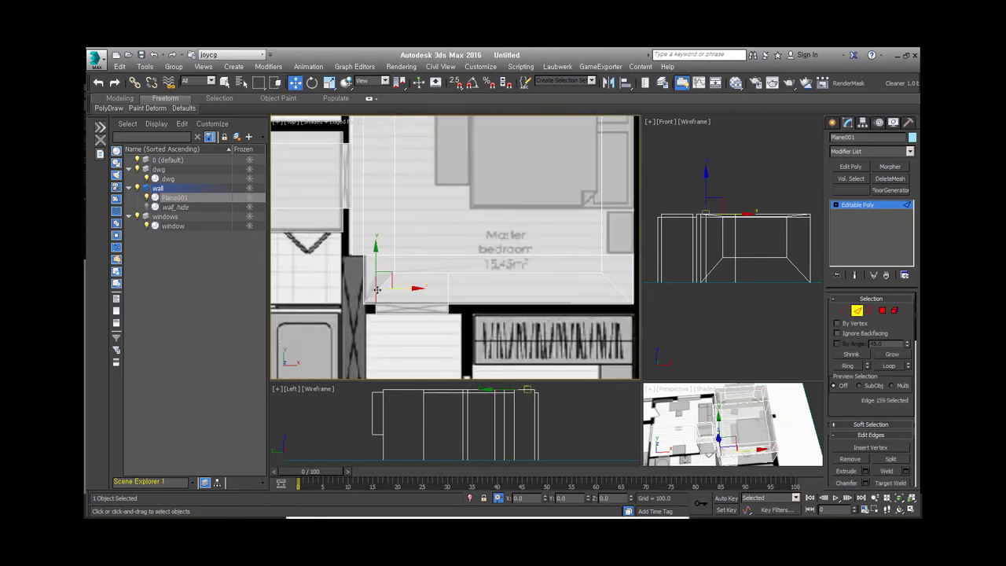
{"action": "left_click", "coordinate": [444, 305]}
{"action": "scroll", "coordinate": [456, 259], "scroll_direction": "down", "scroll_amount": 4}
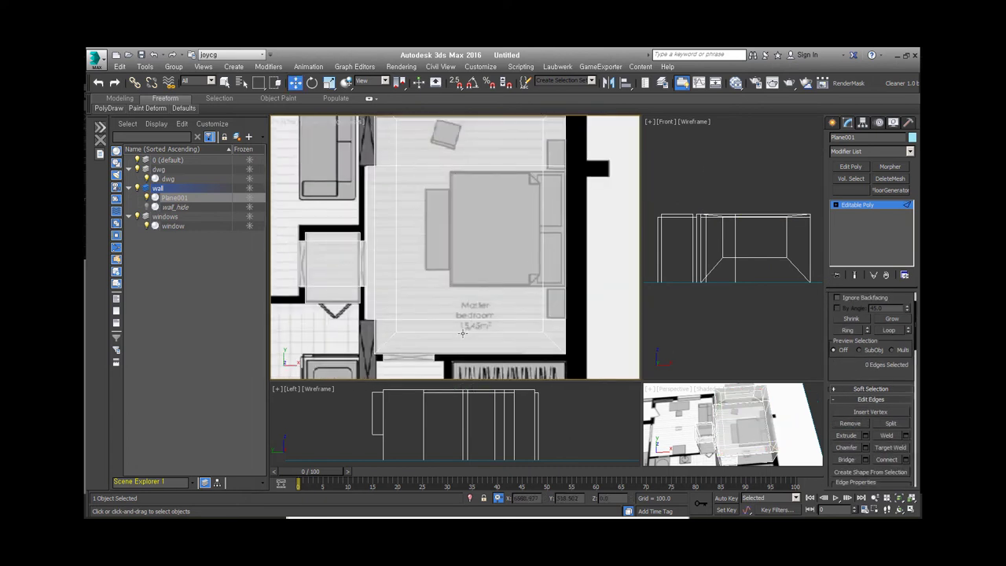
{"action": "middle_click_drag", "start_coordinate": [456, 259], "coordinate": [471, 244], "text": "alt"}
{"action": "middle_click_drag", "start_coordinate": [445, 278], "coordinate": [461, 245], "text": "alt"}
{"action": "key", "text": "s"}
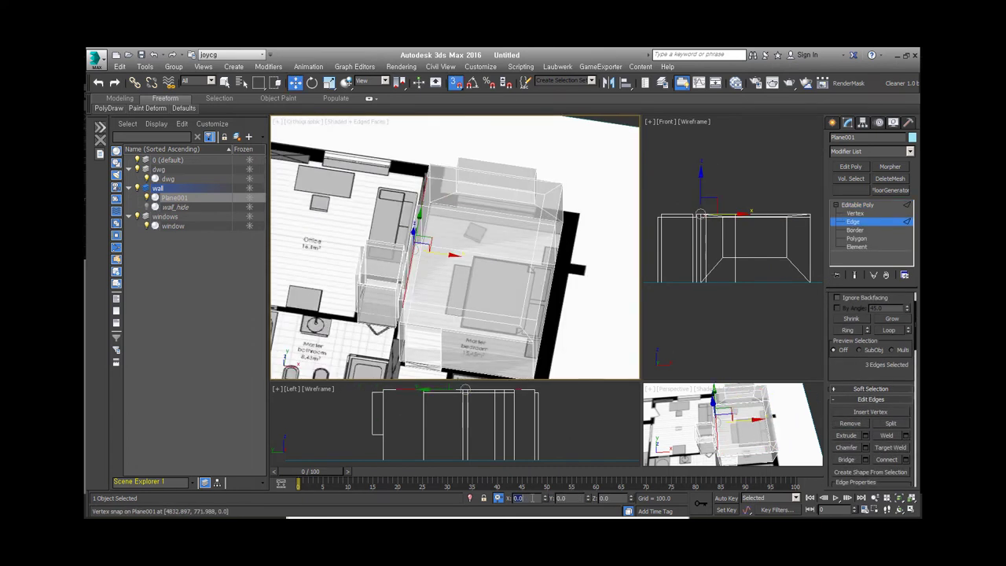
{"action": "mouse_move", "coordinate": [460, 147]}
{"action": "middle_mouse_down", "text": "alt"}
{"action": "mouse_move", "coordinate": [514, 276]}
{"action": "mouse_move", "coordinate": [413, 247]}
{"action": "middle_mouse_up", "text": "alt"}
{"action": "left_click", "coordinate": [514, 277]}
{"action": "left_click", "coordinate": [414, 247]}
- Detach a clone of the bedroom floor faces as a new object named floor
{"action": "key", "text": "4"}
{"action": "left_click", "coordinate": [588, 283]}
{"action": "mouse_move", "coordinate": [589, 283]}
{"action": "middle_mouse_down", "text": "alt"}
{"action": "mouse_move", "coordinate": [458, 300]}
{"action": "mouse_move", "coordinate": [466, 297]}
{"action": "middle_mouse_up", "text": "alt"}
{"action": "left_click", "coordinate": [857, 343]}
{"action": "left_click", "coordinate": [487, 314]}
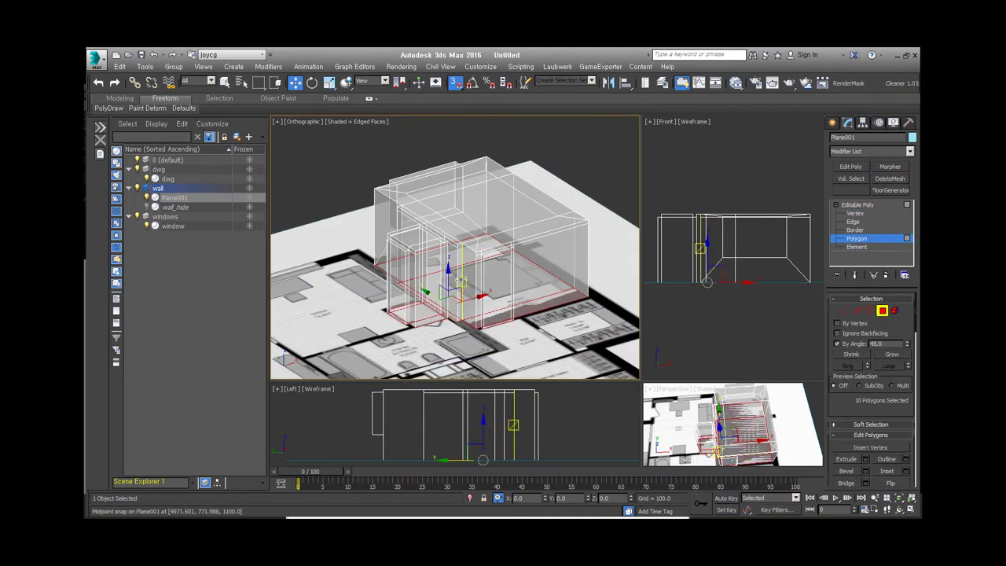
{"action": "scroll", "coordinate": [460, 281], "scroll_direction": "up", "scroll_amount": 3}
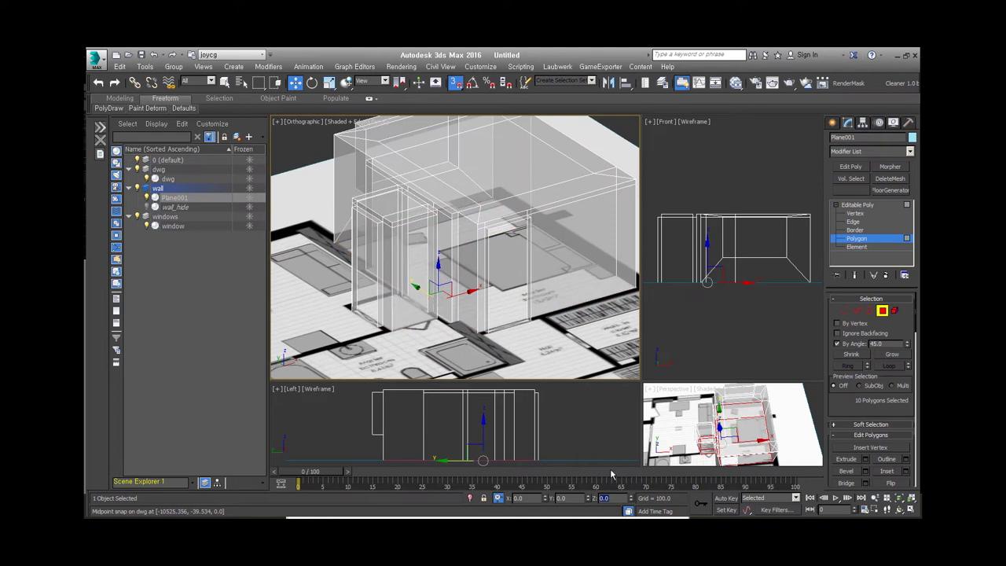
{"action": "right_click", "coordinate": [542, 346]}
{"action": "left_click", "coordinate": [574, 375]}
{"action": "key", "text": "Return"}
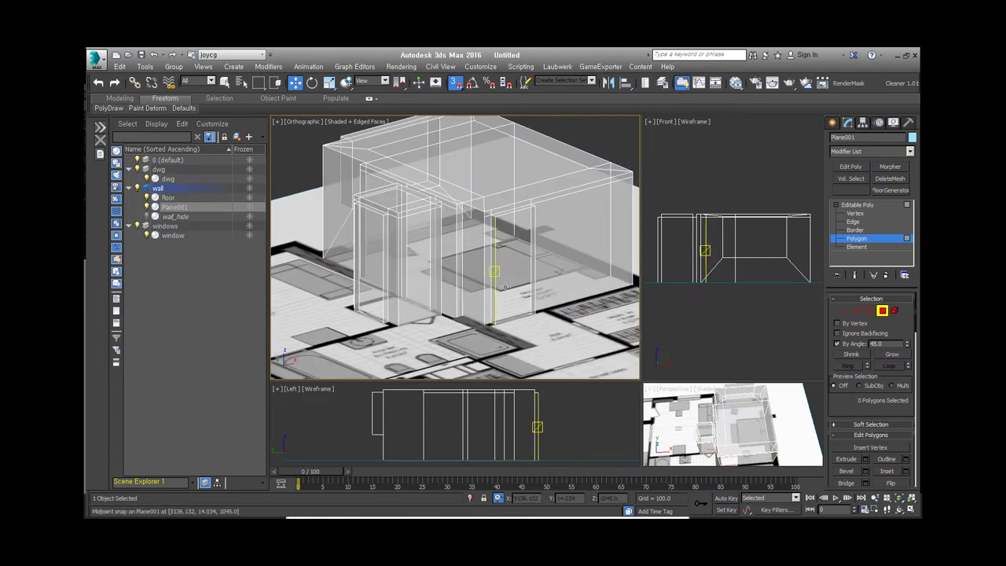
- In wireframe, start an Extrude on the shell's faces from the context menu
{"action": "key", "text": "F3"}
{"action": "right_click", "coordinate": [483, 265]}
{"action": "left_click", "coordinate": [472, 255]}
{"action": "key", "text": "w"}
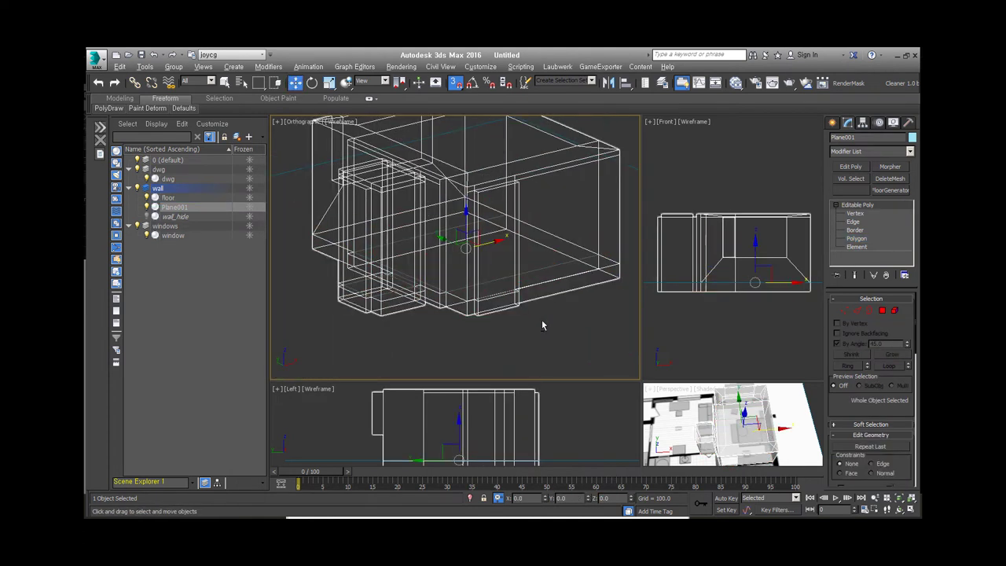
- Detach part of the floor object's faces as a separate object named floor2
{"action": "left_click", "coordinate": [551, 319]}
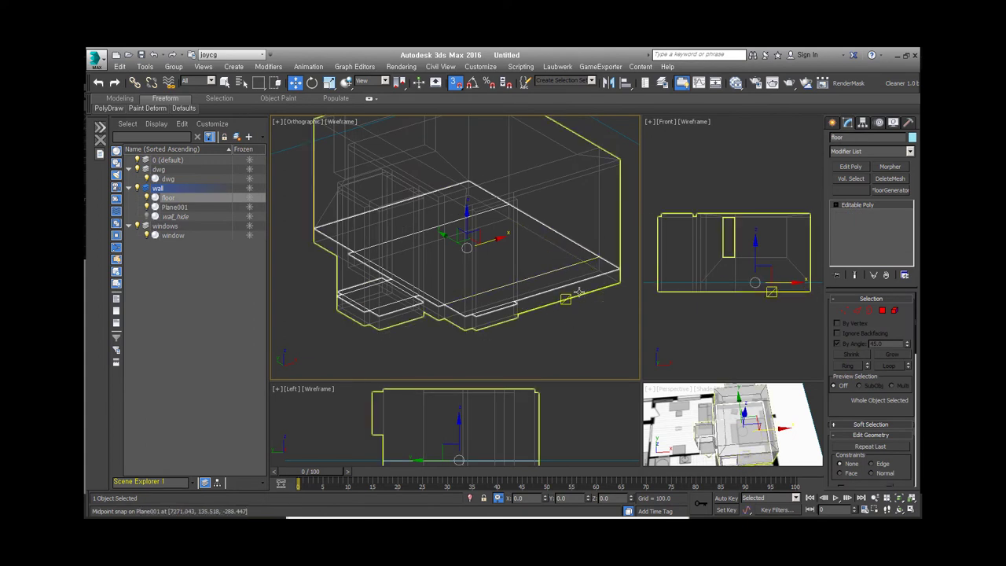
{"action": "key", "text": "4"}
{"action": "mouse_move", "coordinate": [559, 313]}
{"action": "middle_mouse_down", "text": "alt"}
{"action": "mouse_move", "coordinate": [464, 322]}
{"action": "mouse_move", "coordinate": [483, 321]}
{"action": "middle_mouse_up", "text": "alt"}
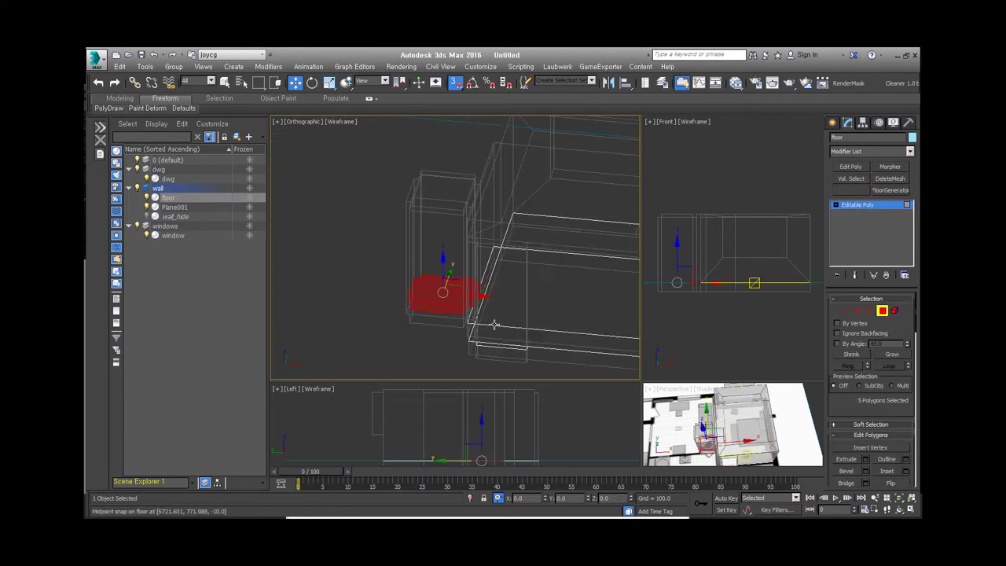
{"action": "right_click", "coordinate": [483, 322]}
{"action": "left_click", "coordinate": [557, 374]}
{"action": "key", "text": "Return"}
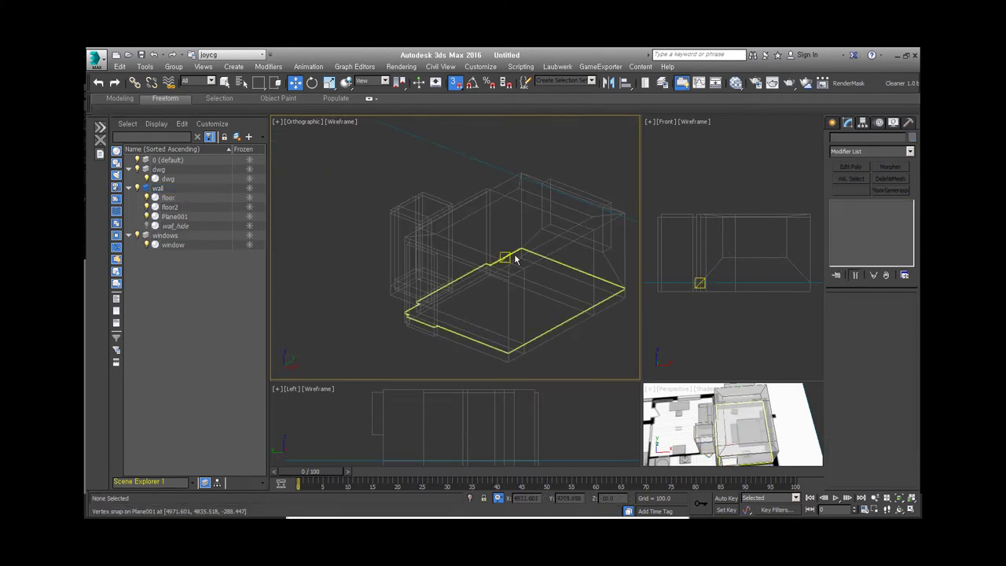
- Extrude Plane001's two top faces 278.447 upward to form the walls
{"action": "left_click", "coordinate": [507, 221]}
{"action": "key", "text": "4"}
{"action": "left_click", "coordinate": [509, 218]}
{"action": "key", "text": "shift+e"}
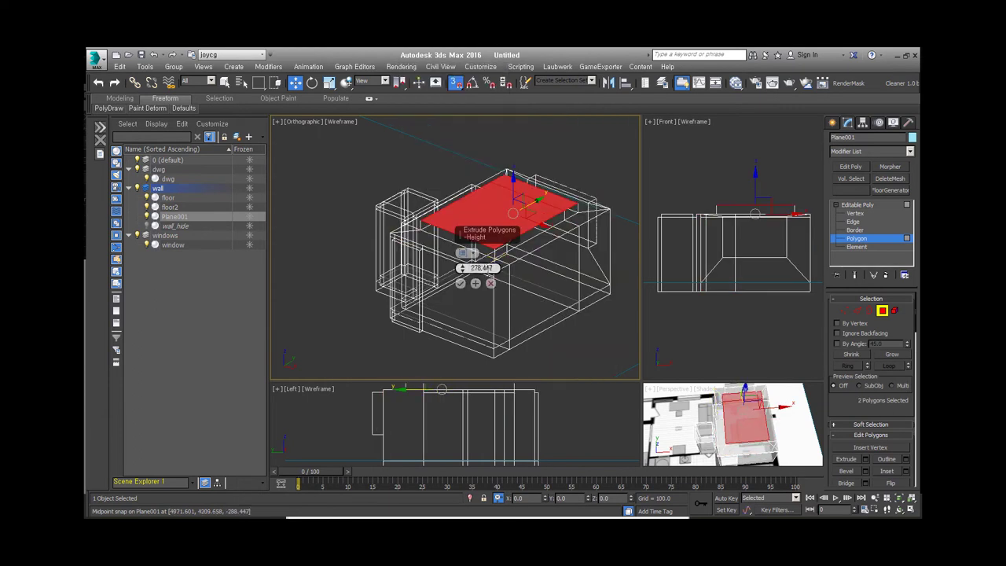
{"action": "left_click", "coordinate": [461, 283]}
{"action": "key", "text": "F3"}
{"action": "middle_click_drag", "start_coordinate": [503, 268], "coordinate": [569, 316], "text": "alt"}
- Adjust Plane001's display settings in Object Properties so the interior shows through
{"action": "left_click", "coordinate": [534, 292]}
{"action": "key", "text": "ctrl+a"}
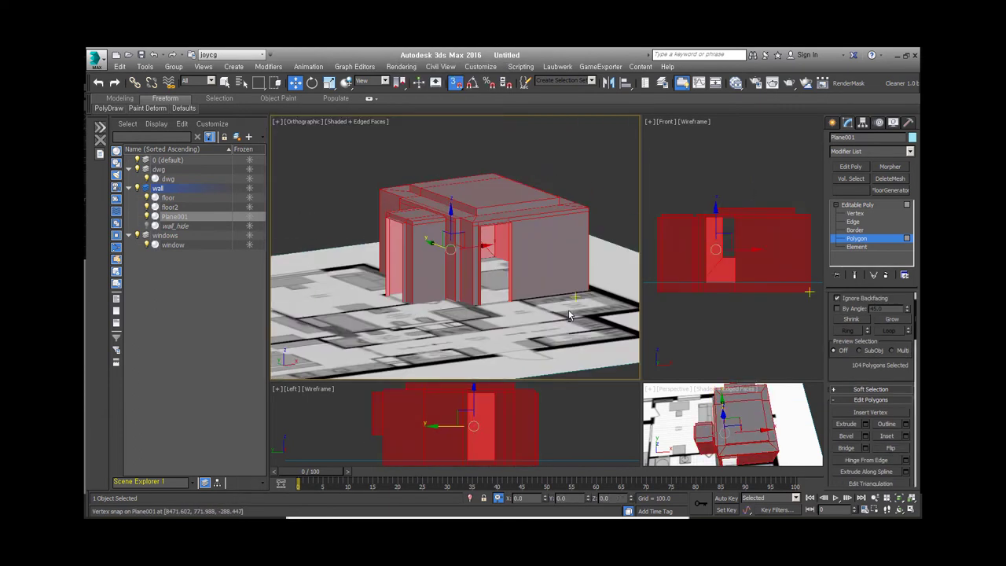
{"action": "key", "text": "4"}
{"action": "middle_click_drag", "start_coordinate": [497, 243], "coordinate": [498, 259], "text": "alt"}
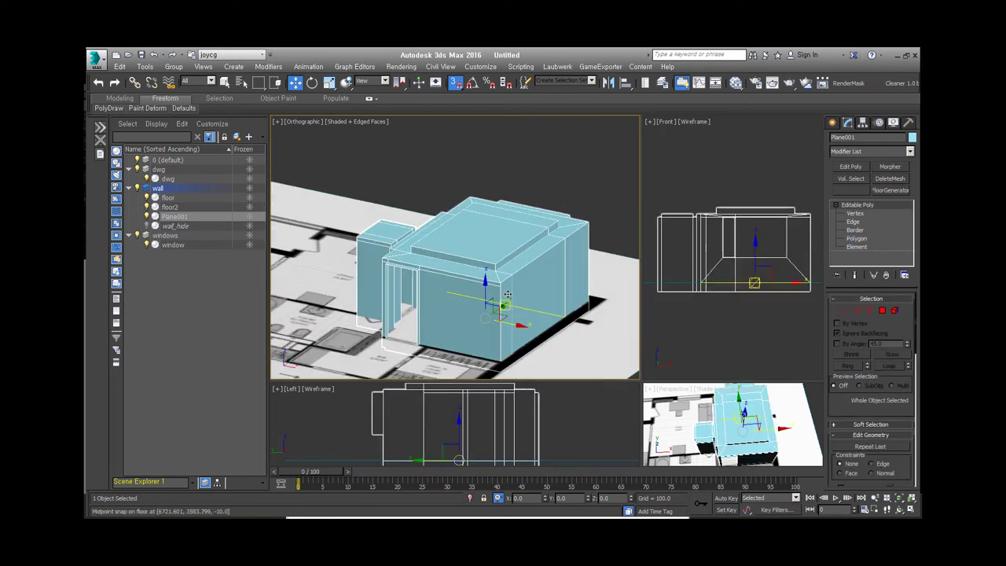
{"action": "right_click", "coordinate": [504, 258]}
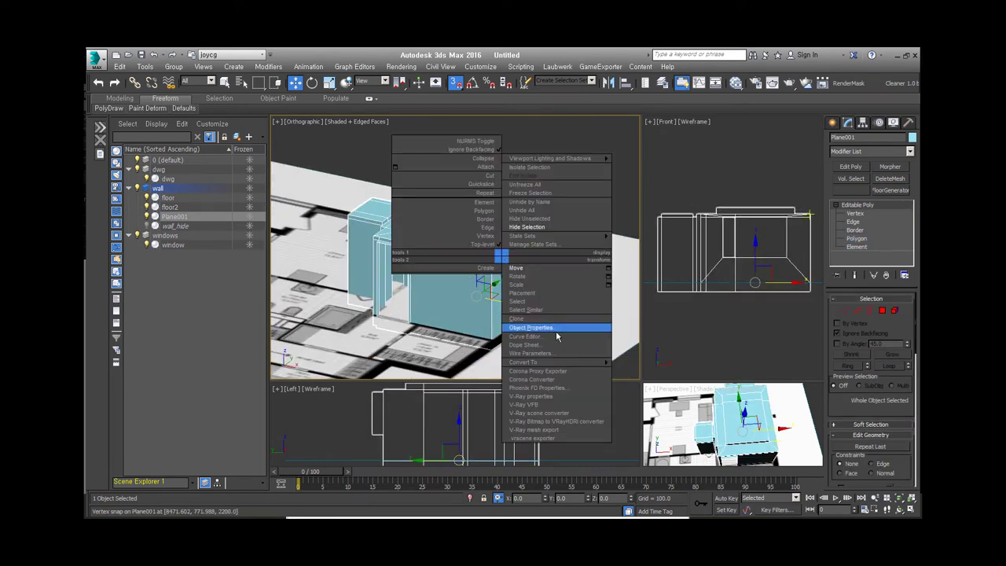
{"action": "left_click", "coordinate": [543, 330]}
{"action": "left_click", "coordinate": [537, 433]}
{"action": "mouse_move", "coordinate": [449, 261]}
{"action": "middle_mouse_down", "text": "alt"}
{"action": "mouse_move", "coordinate": [477, 225]}
{"action": "mouse_move", "coordinate": [511, 225]}
{"action": "mouse_move", "coordinate": [470, 294]}
{"action": "mouse_move", "coordinate": [534, 277]}
{"action": "middle_mouse_up", "text": "alt"}
{"action": "key", "text": "F3"}
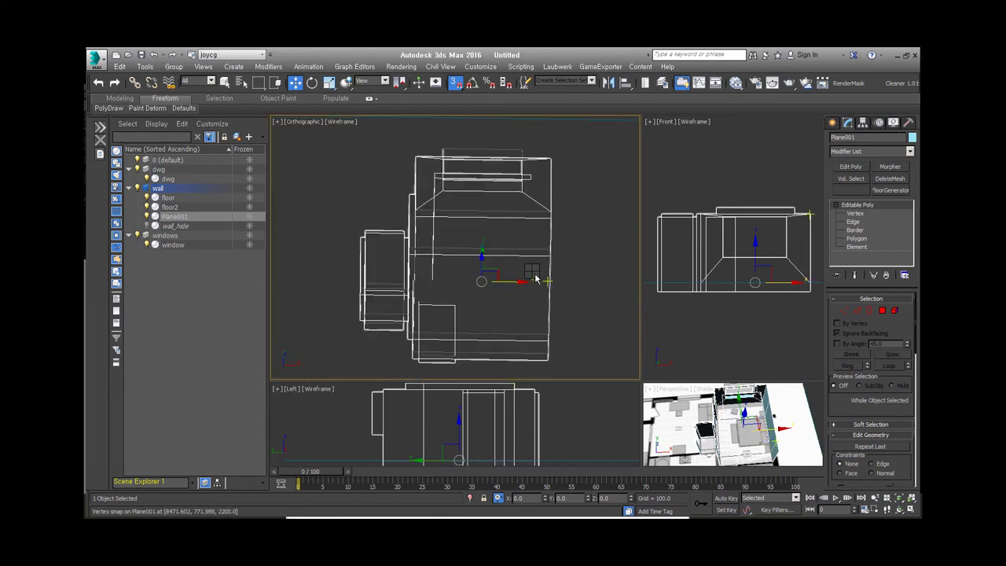
{"action": "right_click", "coordinate": [535, 277]}
{"action": "left_click", "coordinate": [573, 349]}
{"action": "left_click", "coordinate": [537, 434]}
- Draw a plane slab over the master bedroom and copy it upward
{"action": "key", "text": "t"}
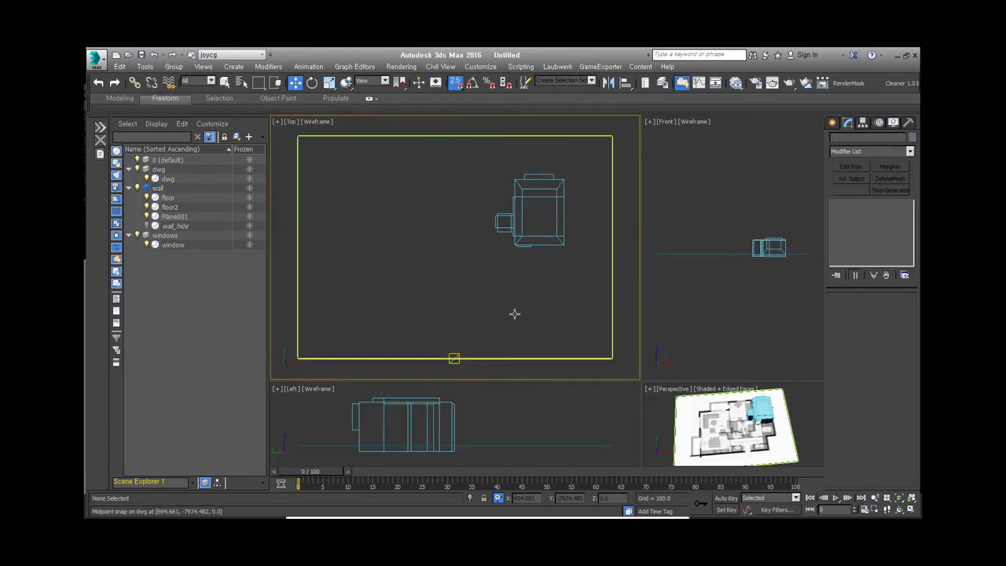
{"action": "key", "text": "F3"}
{"action": "scroll", "coordinate": [563, 244], "scroll_direction": "up", "scroll_amount": 5}
{"action": "scroll", "coordinate": [547, 269], "scroll_direction": "up", "scroll_amount": 2}
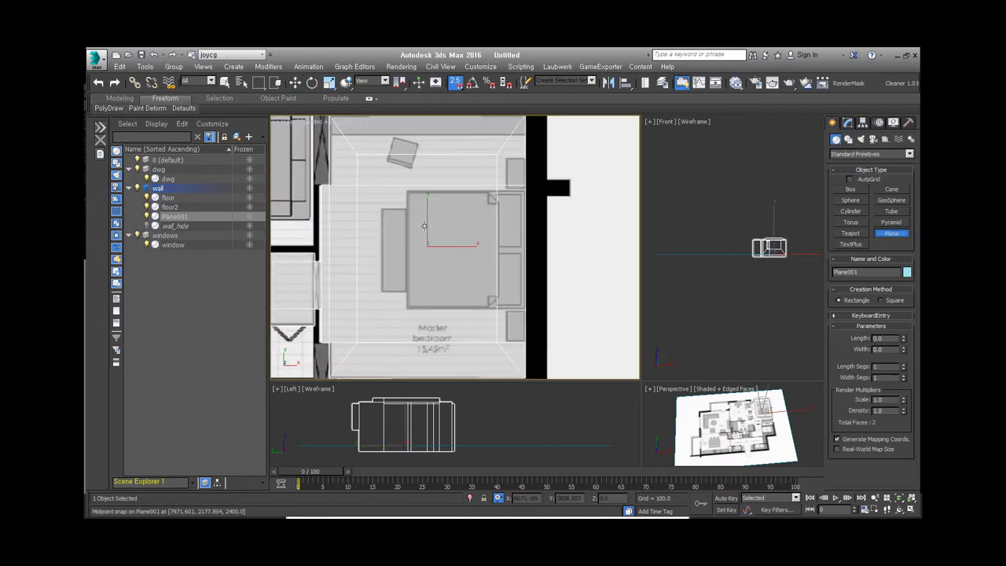
{"action": "left_click_drag", "start_coordinate": [389, 177], "coordinate": [508, 291]}
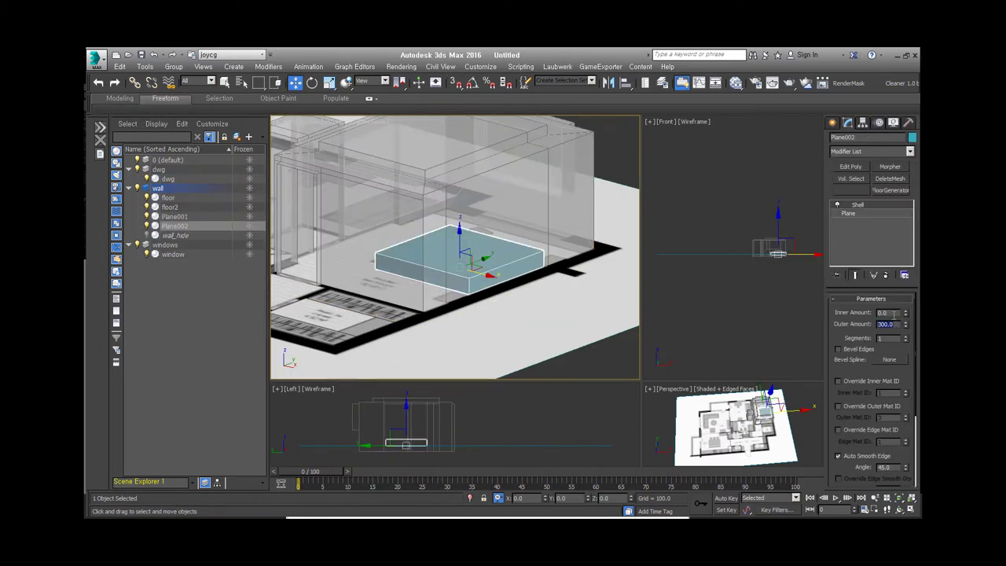
{"action": "key", "text": "s"}
{"action": "left_click_drag", "start_coordinate": [476, 269], "coordinate": [476, 247], "text": "shift"}
{"action": "key", "text": "Return"}
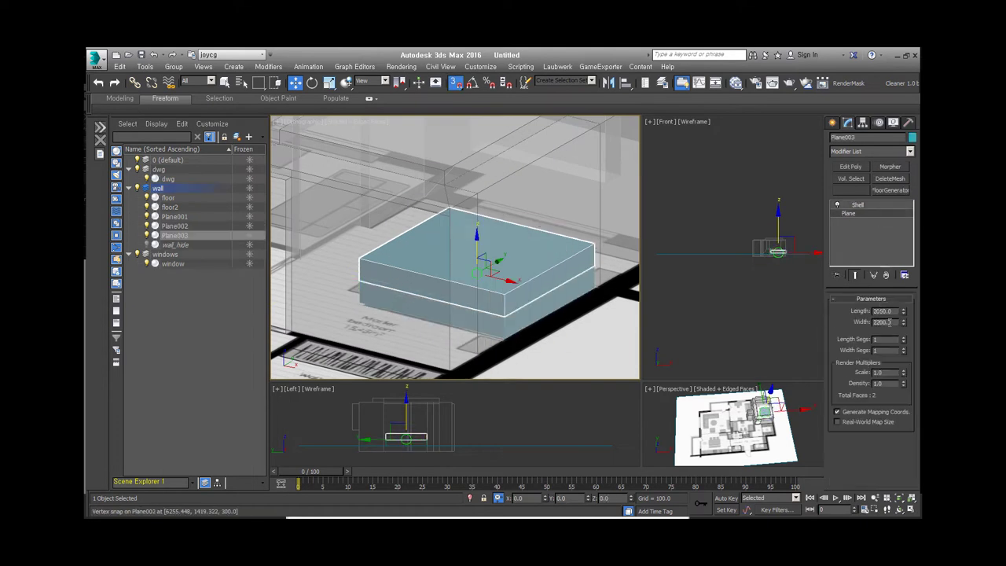
- Convert the lower slab Plane002 to Editable Poly and detach its side face
{"action": "scroll", "coordinate": [556, 276], "scroll_direction": "up", "scroll_amount": 5}
{"action": "key", "text": "s"}
{"action": "left_click", "coordinate": [556, 277]}
{"action": "scroll", "coordinate": [556, 277], "scroll_direction": "down", "scroll_amount": 3}
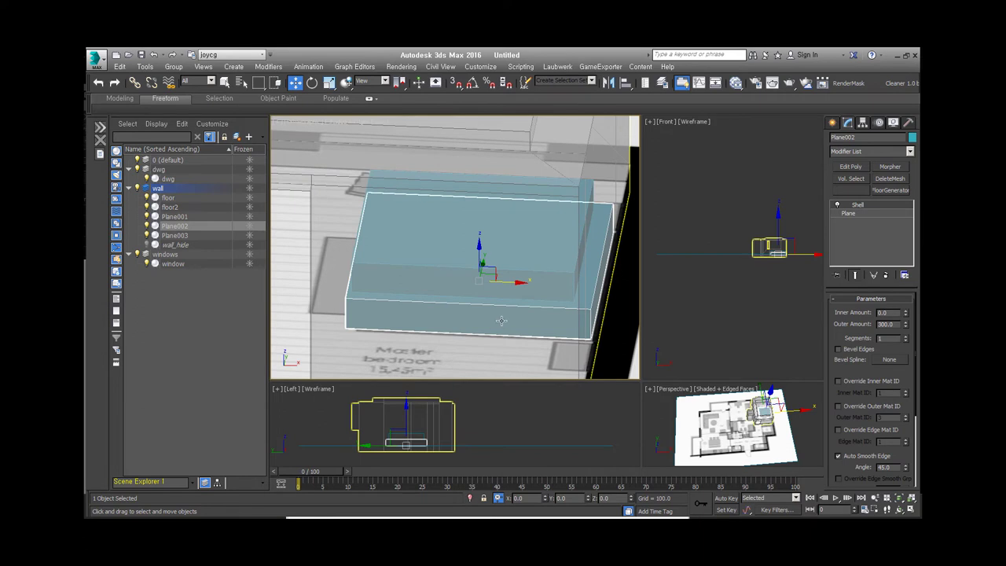
{"action": "middle_click_drag", "start_coordinate": [501, 320], "coordinate": [509, 315], "text": "alt"}
{"action": "key", "text": "F3"}
{"action": "key", "text": "alt+q"}
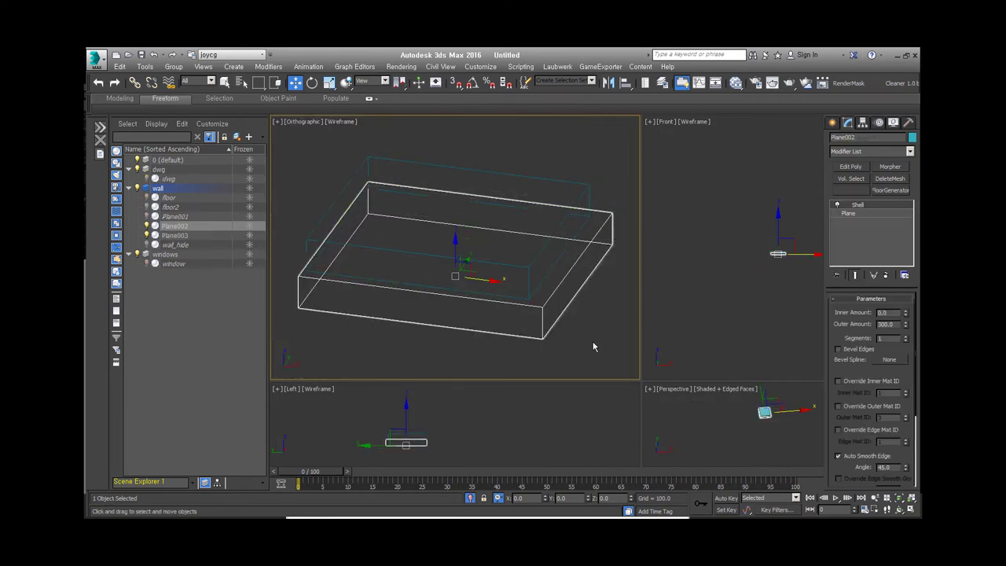
{"action": "left_click", "coordinate": [456, 228]}
{"action": "left_click", "coordinate": [586, 287]}
{"action": "right_click", "coordinate": [594, 289]}
{"action": "key", "text": "Return"}
{"action": "left_click", "coordinate": [556, 341]}
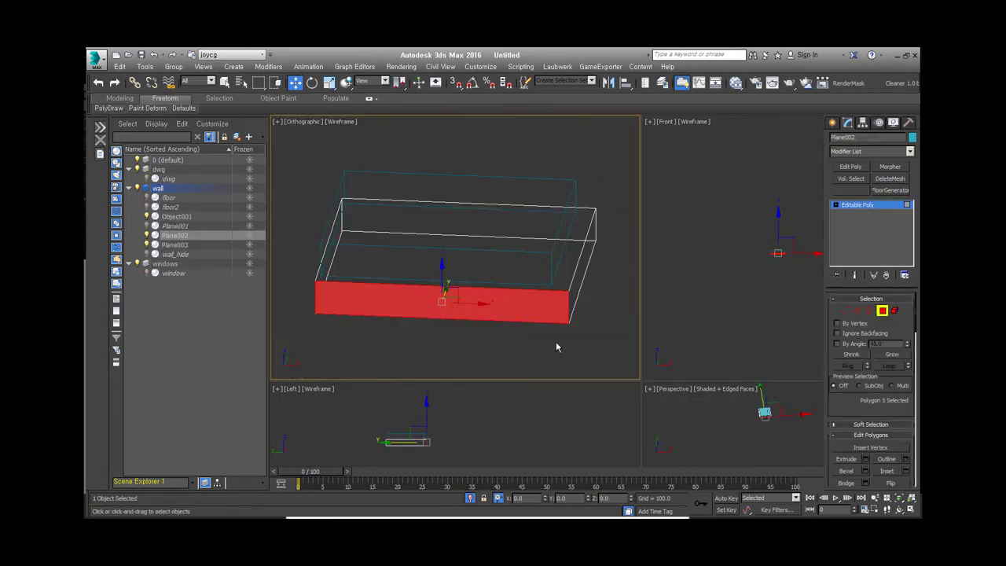
- Detach the bed block's top face as Object002
{"action": "key", "text": "1"}
{"action": "key", "text": "s"}
{"action": "left_click_drag", "start_coordinate": [550, 189], "coordinate": [602, 279]}
{"action": "middle_click_drag", "start_coordinate": [602, 280], "coordinate": [561, 326], "text": "alt"}
{"action": "key", "text": "4"}
{"action": "left_click", "coordinate": [523, 234]}
{"action": "right_click", "coordinate": [523, 234]}
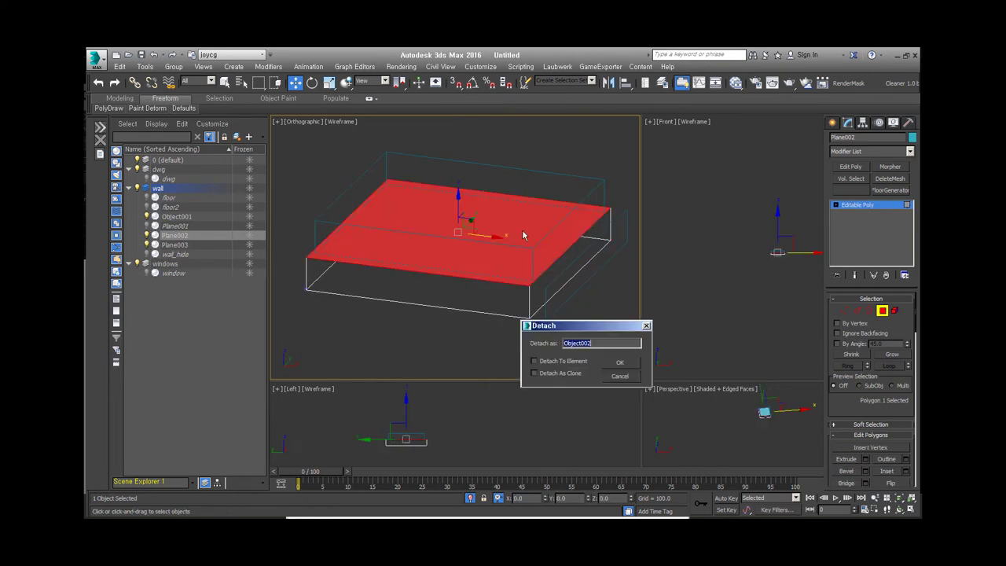
{"action": "key", "text": "Return"}
{"action": "key", "text": "6"}
- Thicken Object002 with a Shell modifier of Inner Amount 90
{"action": "left_click", "coordinate": [310, 306]}
{"action": "scroll", "coordinate": [343, 267], "scroll_direction": "up", "scroll_amount": 5}
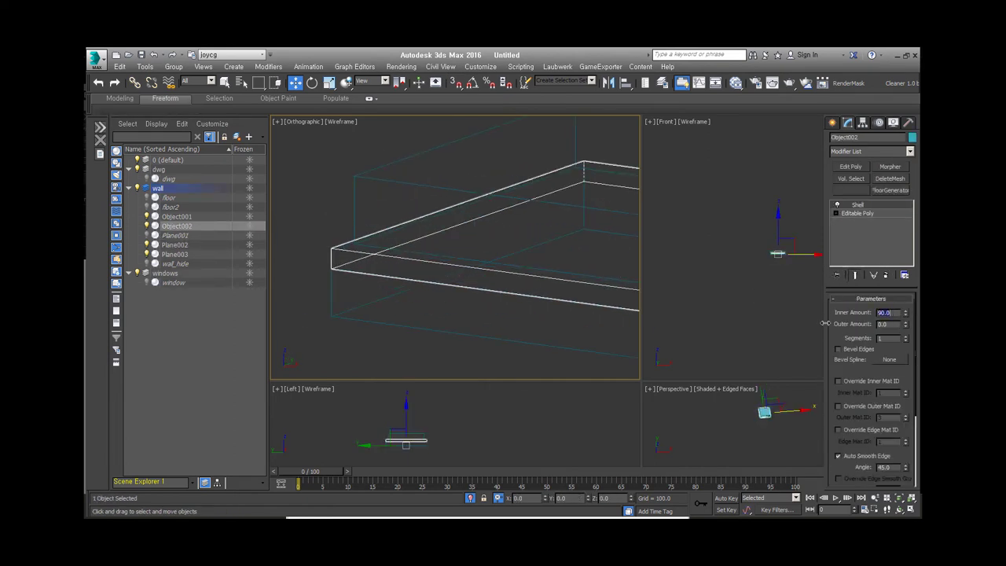
{"action": "key", "text": "z"}
- Select a face of the small end wall piece with 3D Snap on
{"action": "middle_click_drag", "start_coordinate": [484, 280], "coordinate": [548, 333], "text": "alt"}
{"action": "left_click", "coordinate": [554, 324]}
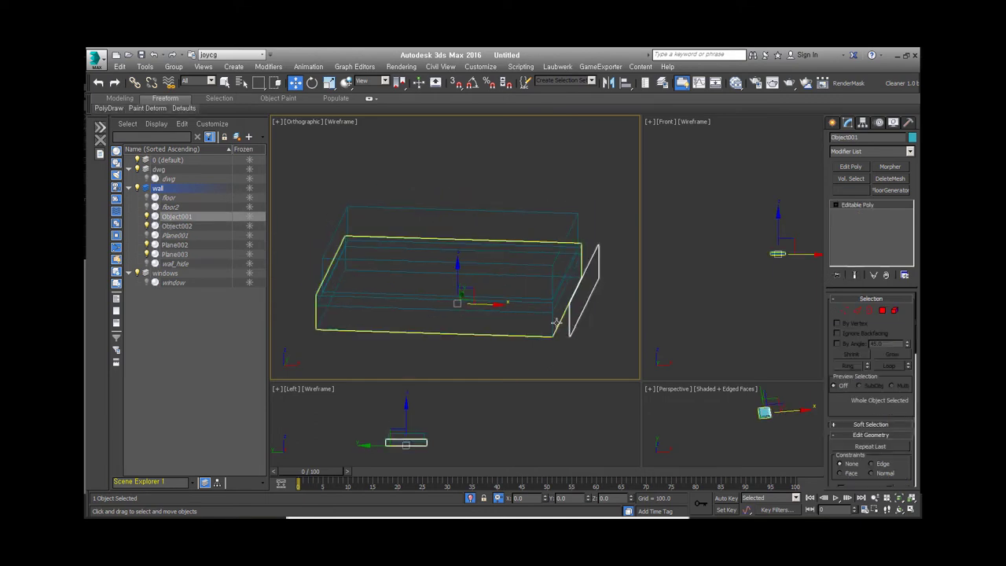
{"action": "right_click", "coordinate": [783, 432]}
{"action": "key", "text": "4"}
{"action": "key", "text": "s"}
{"action": "left_click", "coordinate": [586, 297]}
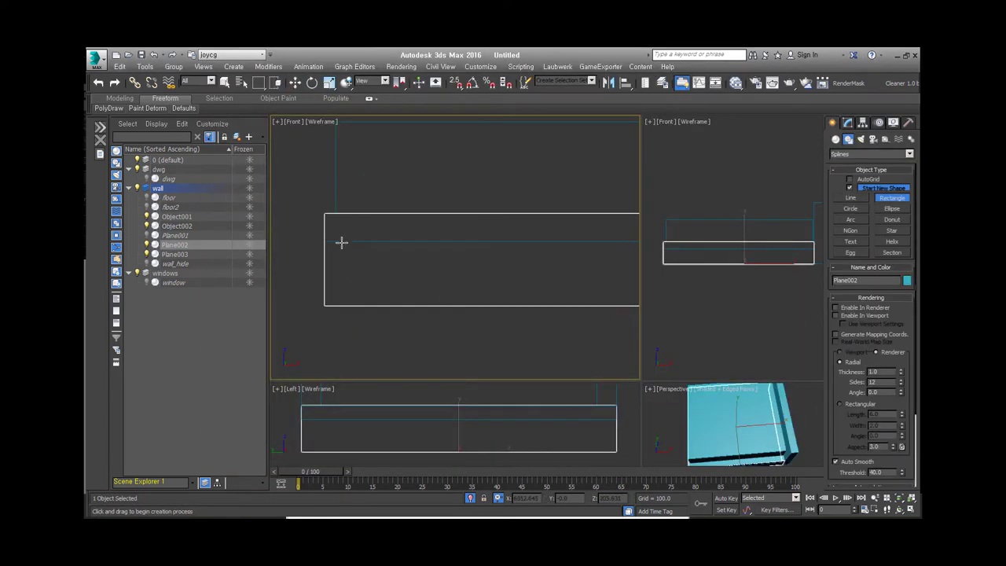
- Draw a Rectangle under the bed as an editable spline and slant it by moving a corner
{"action": "left_click_drag", "start_coordinate": [338, 244], "coordinate": [436, 303]}
{"action": "left_click", "coordinate": [840, 204]}
{"action": "right_click", "coordinate": [429, 229]}
{"action": "left_click", "coordinate": [446, 210]}
{"action": "left_click", "coordinate": [338, 243]}
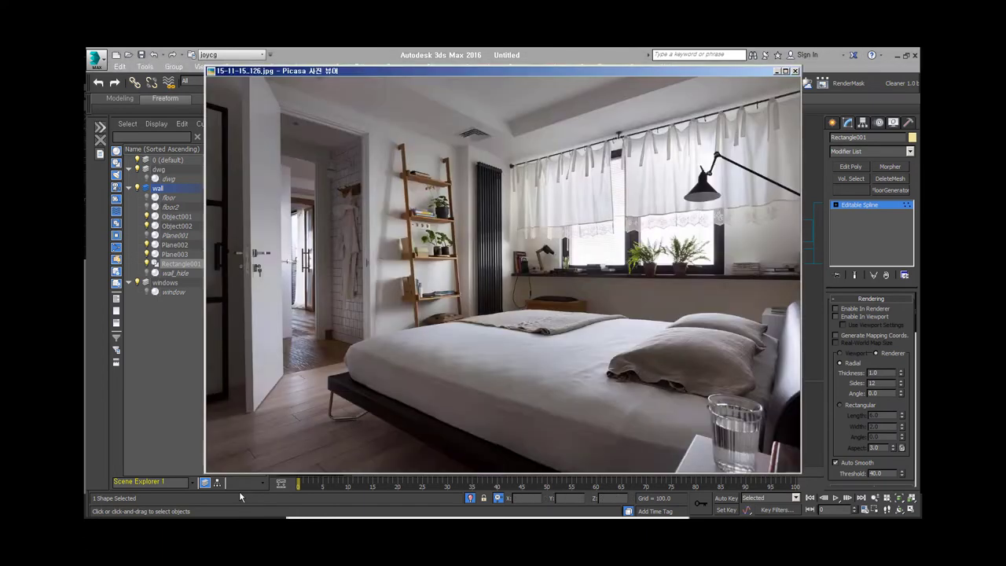
{"action": "left_click_drag", "start_coordinate": [442, 242], "coordinate": [460, 244]}
- Try filleting the rectangle's corners, then undo the rounding
{"action": "left_click_drag", "start_coordinate": [840, 435], "coordinate": [839, 330]}
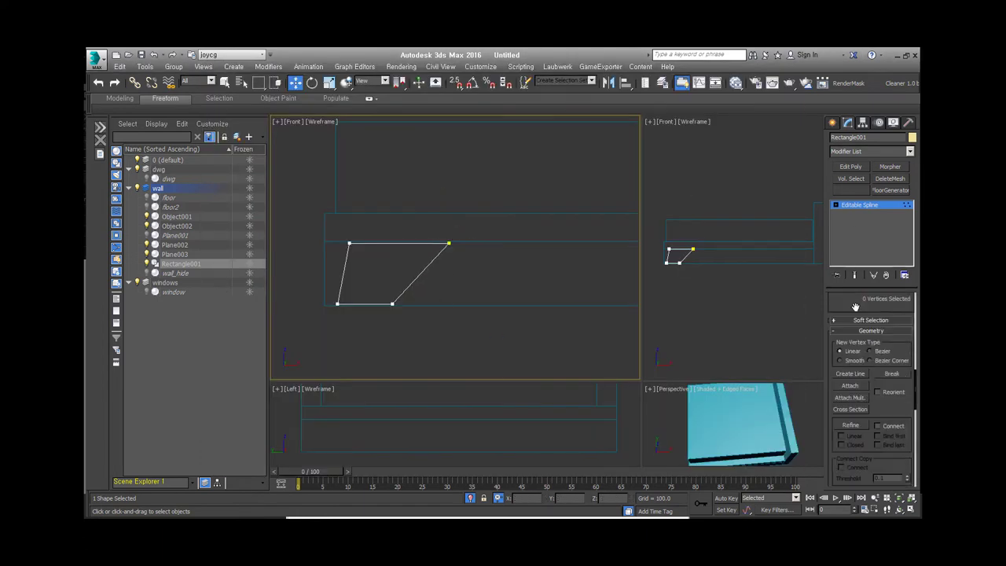
{"action": "left_click", "coordinate": [851, 420]}
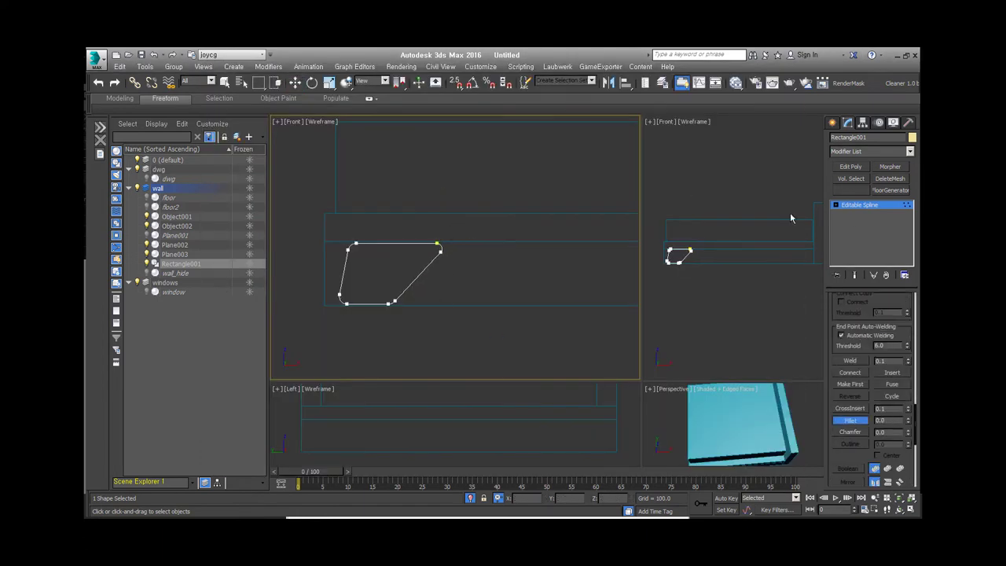
{"action": "scroll", "coordinate": [857, 346], "scroll_direction": "up", "scroll_amount": 5}
{"action": "scroll", "coordinate": [859, 319], "scroll_direction": "up", "scroll_amount": 5}
{"action": "scroll", "coordinate": [348, 294], "scroll_direction": "up", "scroll_amount": 3}
{"action": "scroll", "coordinate": [419, 308], "scroll_direction": "down", "scroll_amount": 1}
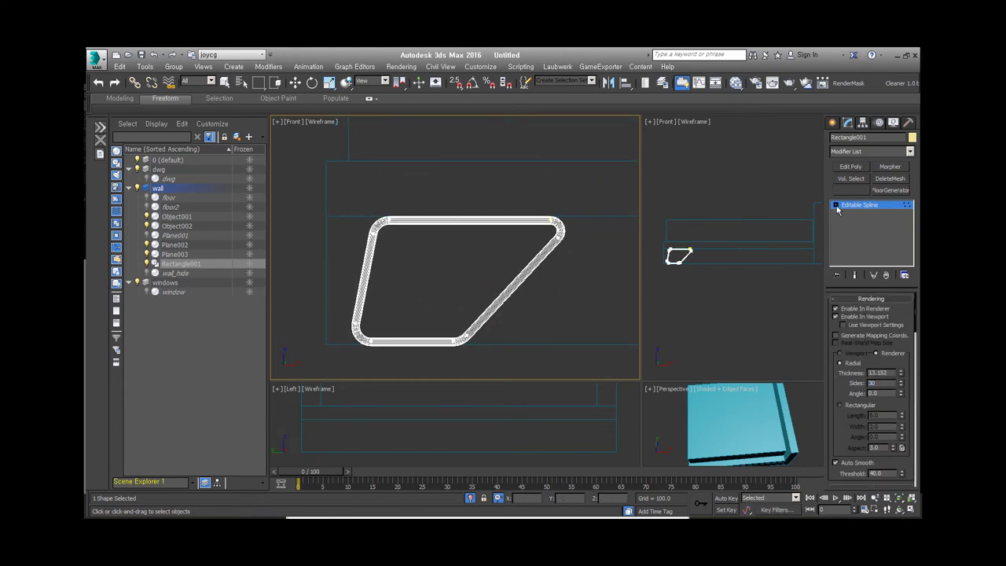
{"action": "scroll", "coordinate": [396, 248], "scroll_direction": "down", "scroll_amount": 3}
{"action": "scroll", "coordinate": [440, 295], "scroll_direction": "up", "scroll_amount": 3}
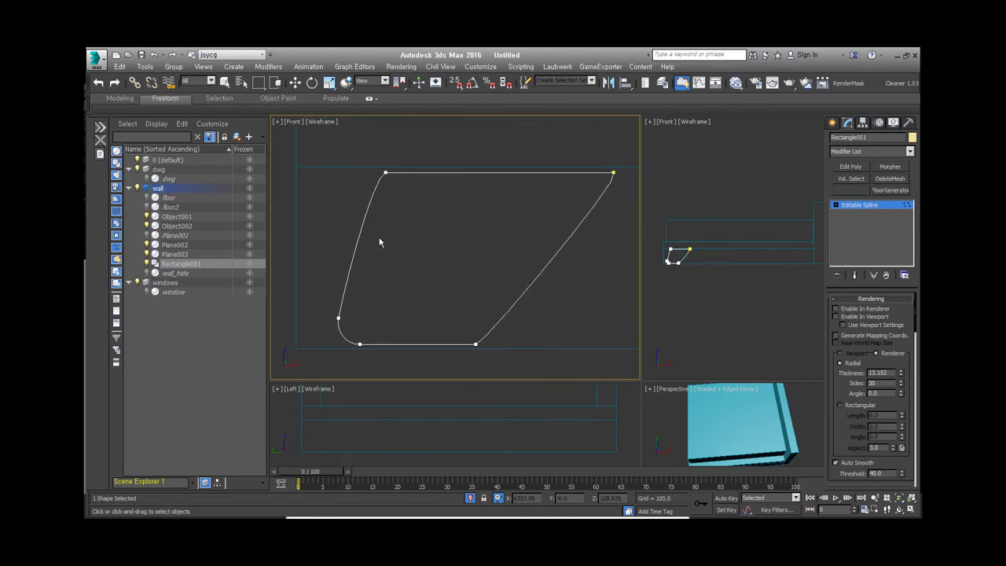
{"action": "key", "text": "ctrl+z"}
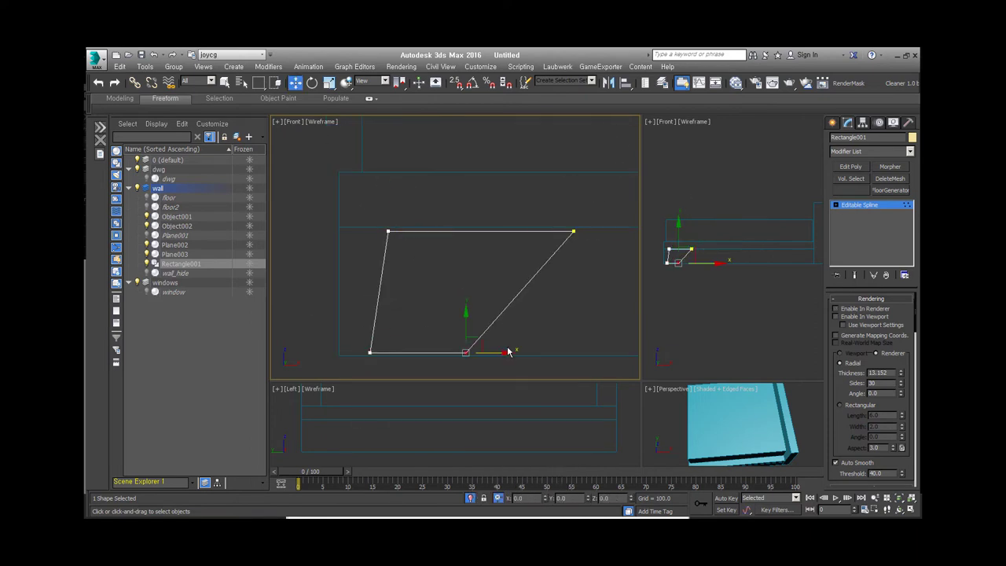
- Select the bottom-left corner and check the bedroom reference photo
{"action": "left_click", "coordinate": [360, 335]}
{"action": "scroll", "coordinate": [582, 212], "scroll_direction": "up", "scroll_amount": 3}
{"action": "scroll", "coordinate": [472, 275], "scroll_direction": "down", "scroll_amount": 3}
{"action": "scroll", "coordinate": [387, 322], "scroll_direction": "up", "scroll_amount": 3}
{"action": "key", "text": "alt+Tab"}
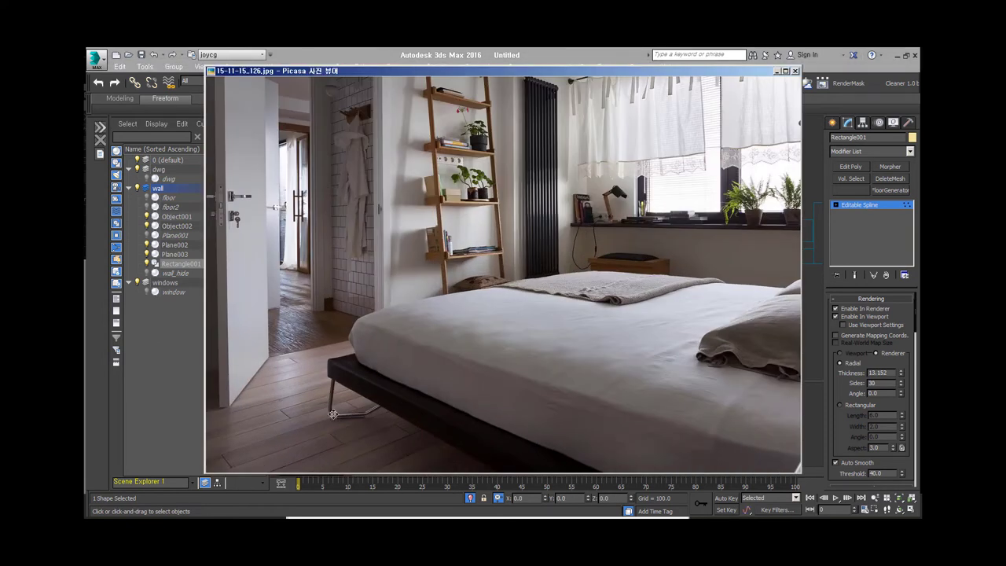
{"action": "key", "text": "alt+Tab"}
{"action": "scroll", "coordinate": [472, 346], "scroll_direction": "down", "scroll_amount": 4}
{"action": "scroll", "coordinate": [845, 426], "scroll_direction": "down", "scroll_amount": 5}
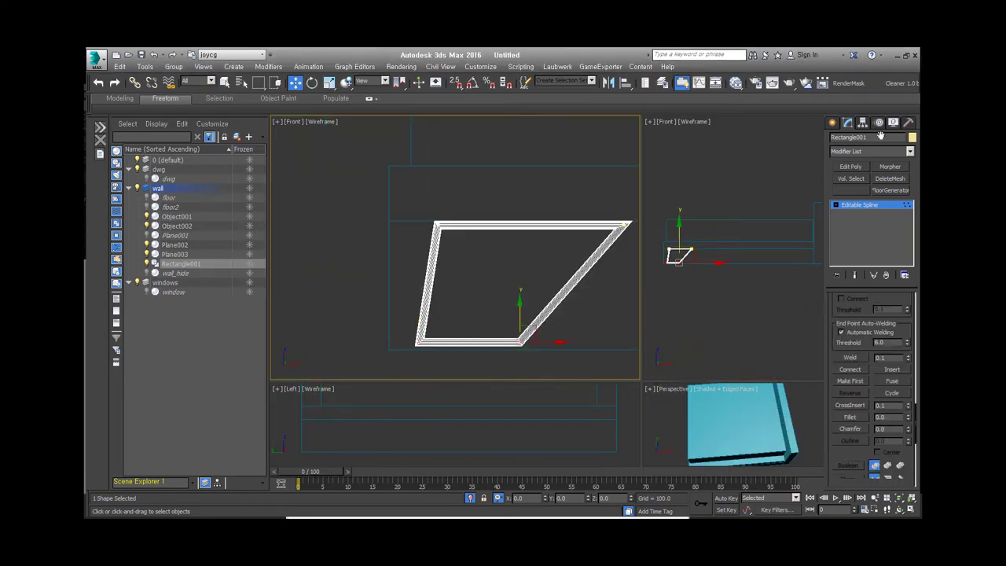
- Fillet the rectangle's corners to round the leg frame
{"action": "left_click", "coordinate": [851, 396]}
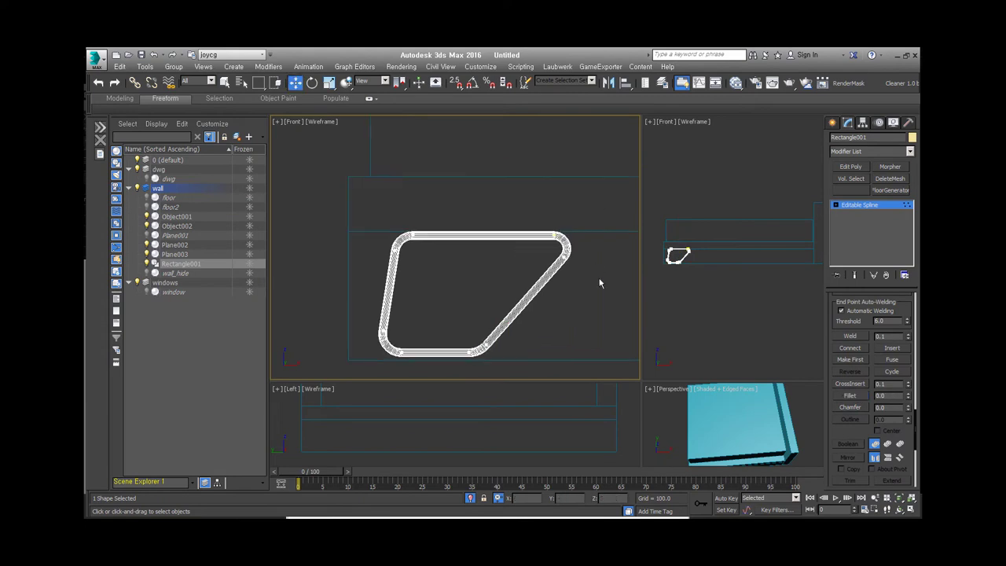
{"action": "scroll", "coordinate": [879, 307], "scroll_direction": "up", "scroll_amount": 5}
{"action": "scroll", "coordinate": [425, 286], "scroll_direction": "up", "scroll_amount": 2}
{"action": "key", "text": "1"}
{"action": "scroll", "coordinate": [427, 285], "scroll_direction": "down", "scroll_amount": 5}
{"action": "scroll", "coordinate": [432, 285], "scroll_direction": "up", "scroll_amount": 5}
- Convert the tubular frame to Editable Poly and shell its bottom faces as Object003
{"action": "right_click", "coordinate": [859, 204]}
{"action": "left_click", "coordinate": [881, 359]}
{"action": "scroll", "coordinate": [432, 376], "scroll_direction": "up", "scroll_amount": 3}
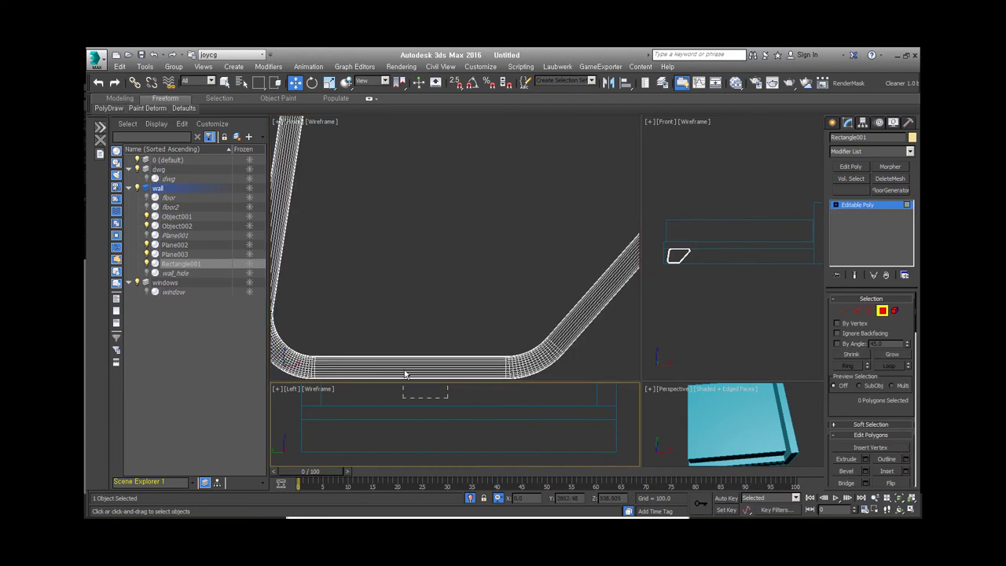
{"action": "scroll", "coordinate": [424, 314], "scroll_direction": "up", "scroll_amount": 2}
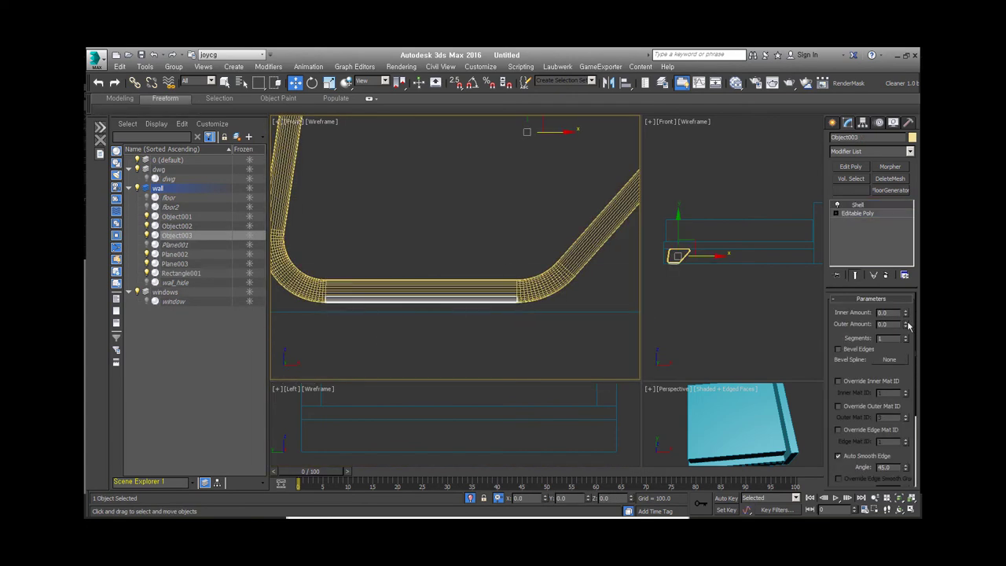
{"action": "mouse_move", "coordinate": [512, 280]}
{"action": "middle_mouse_down", "text": "alt"}
{"action": "mouse_move", "coordinate": [472, 236]}
{"action": "mouse_move", "coordinate": [441, 220]}
{"action": "middle_mouse_up", "text": "alt"}
{"action": "left_click", "coordinate": [857, 213]}
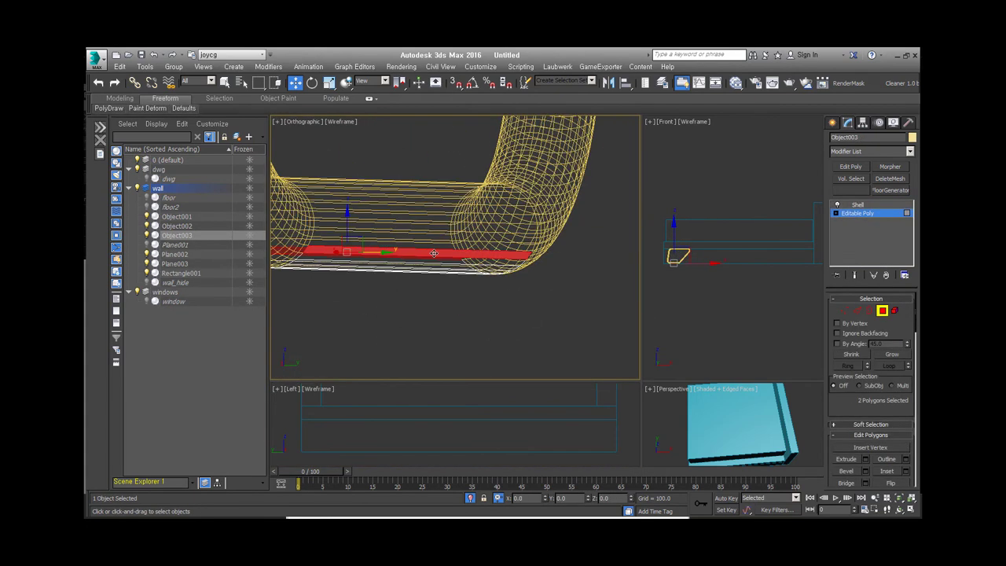
{"action": "left_click", "coordinate": [875, 206]}
{"action": "key", "text": "f"}
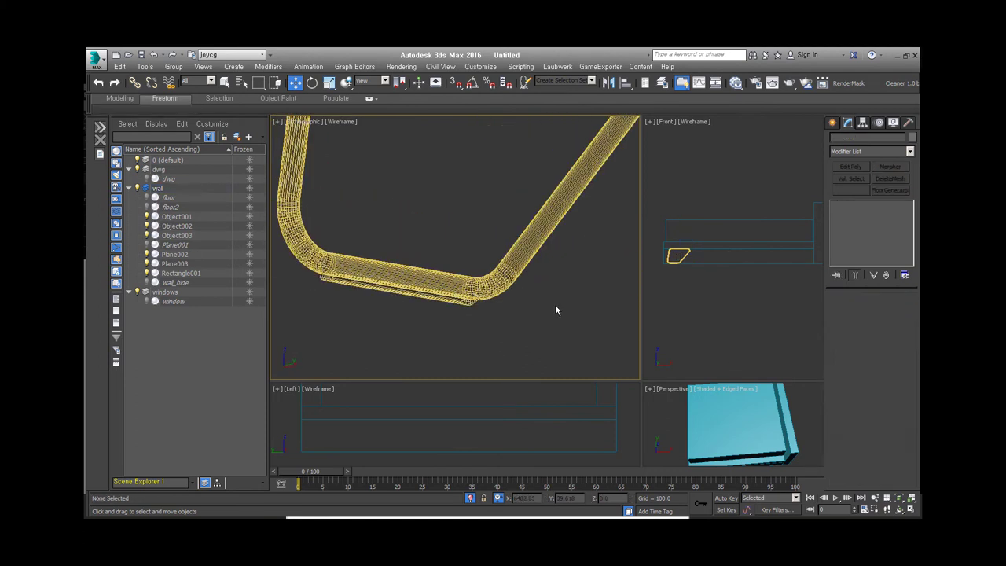
{"action": "scroll", "coordinate": [496, 352], "scroll_direction": "down", "scroll_amount": 5}
{"action": "left_click", "coordinate": [448, 305], "text": "ctrl"}
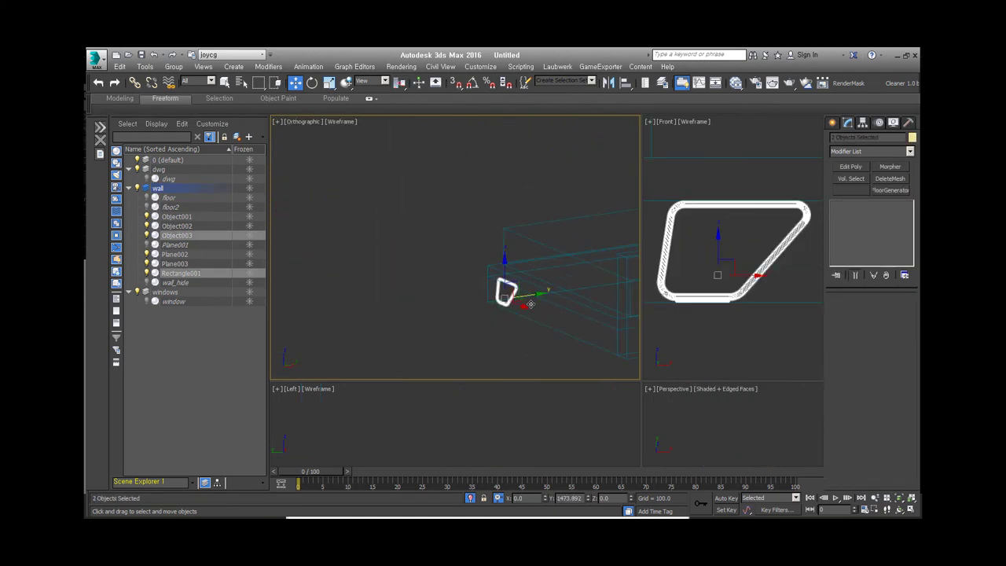
- Rotate the bed leg into place and mirror it to the bed's other side with Symmetry
{"action": "key", "text": "t"}
{"action": "key", "text": "e"}
{"action": "left_click_drag", "start_coordinate": [362, 295], "coordinate": [373, 316]}
{"action": "right_click", "coordinate": [372, 316]}
{"action": "left_click", "coordinate": [372, 316]}
{"action": "left_click", "coordinate": [407, 335]}
{"action": "left_click", "coordinate": [423, 348]}
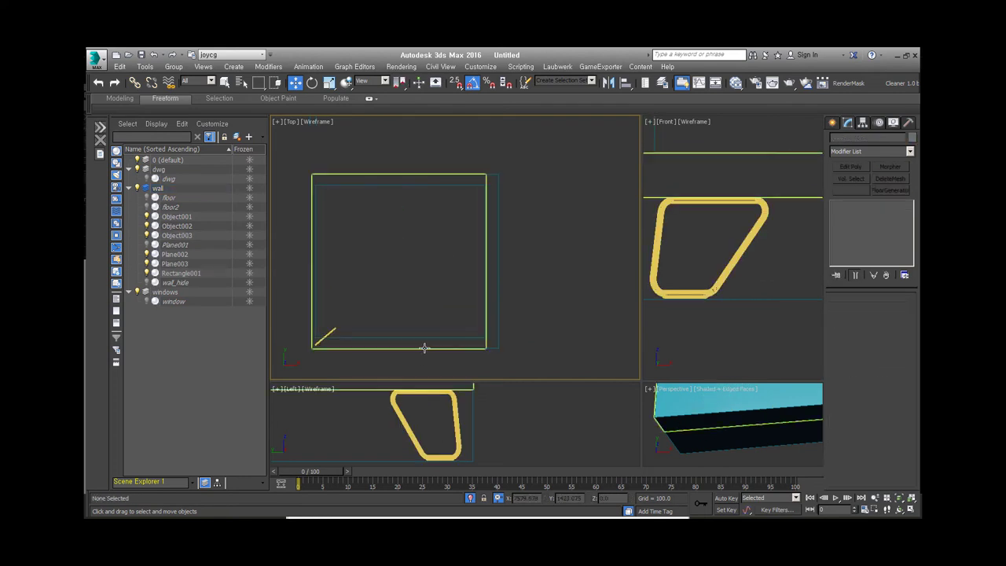
{"action": "left_click", "coordinate": [440, 340]}
{"action": "key", "text": "1"}
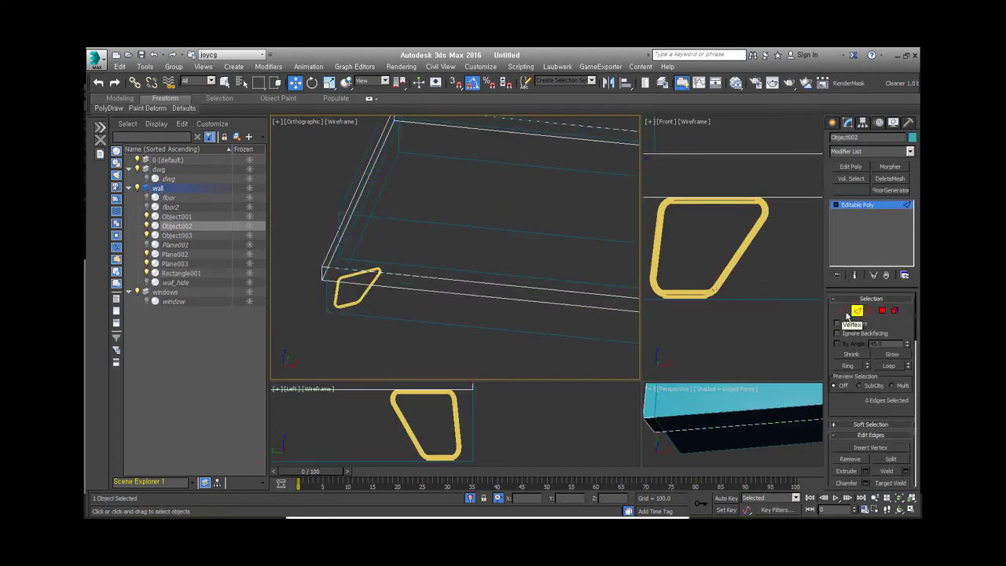
{"action": "left_click", "coordinate": [363, 317]}
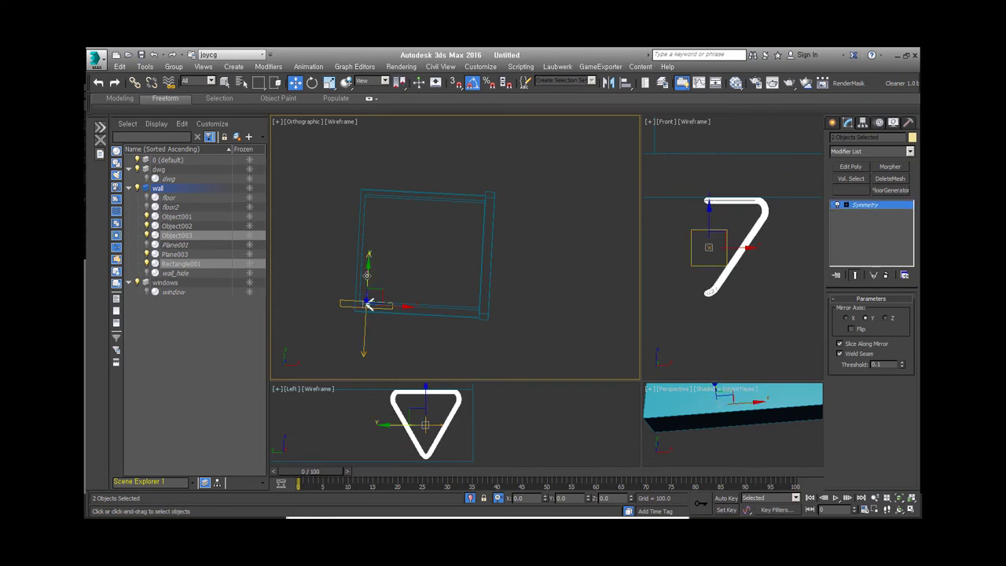
- Select all the bed parts and group them as 'bed'
{"action": "middle_click_drag", "start_coordinate": [441, 260], "coordinate": [474, 319], "text": "alt"}
{"action": "left_click", "coordinate": [474, 319]}
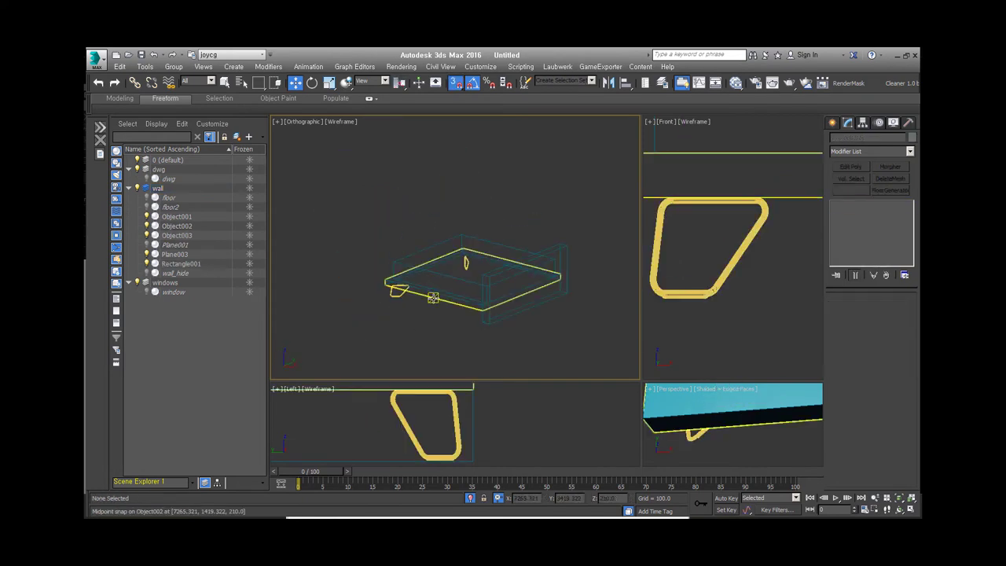
{"action": "left_click_drag", "start_coordinate": [591, 341], "coordinate": [400, 209]}
{"action": "scroll", "coordinate": [435, 274], "scroll_direction": "up", "scroll_amount": 2}
{"action": "key", "text": "ctrl+g"}
{"action": "type", "text": "bed"}
{"action": "key", "text": "Return"}
- Draw a new plane, Plane004, beside the bed in the Top view
{"action": "middle_click_drag", "start_coordinate": [400, 275], "coordinate": [503, 250], "text": "alt"}
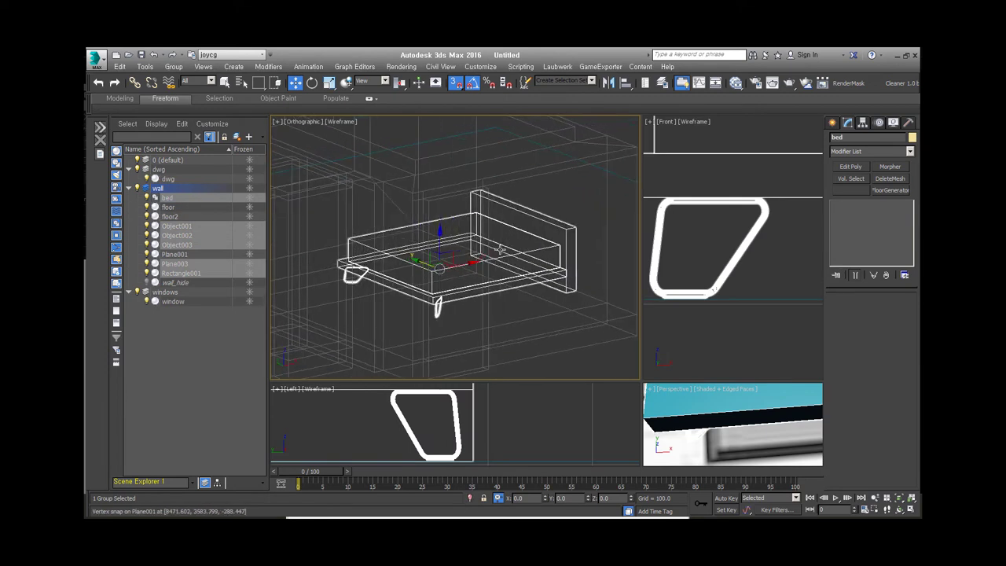
{"action": "key", "text": "t"}
{"action": "key", "text": "F3"}
{"action": "left_click", "coordinate": [832, 123]}
{"action": "left_click", "coordinate": [892, 232]}
{"action": "left_click_drag", "start_coordinate": [475, 205], "coordinate": [519, 274]}
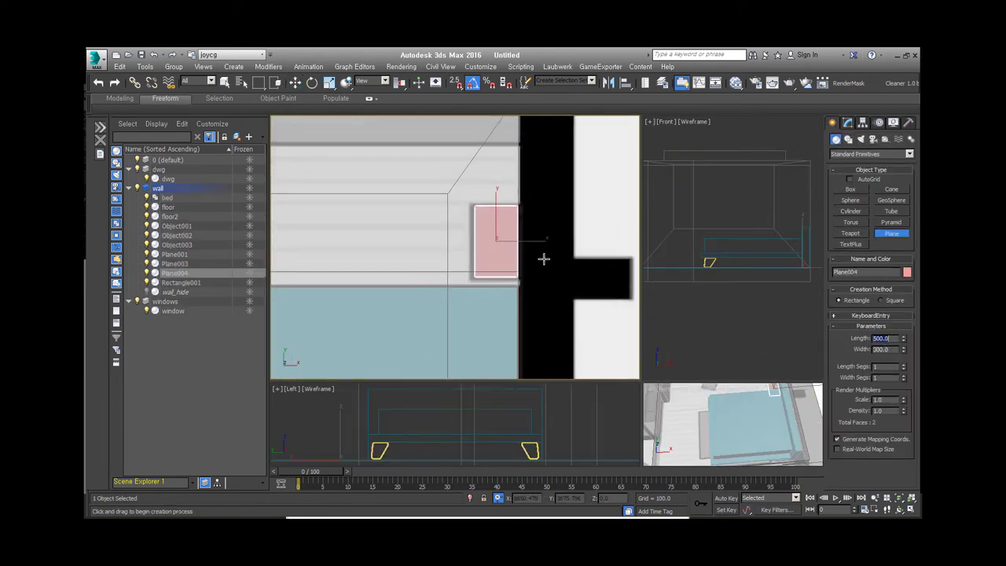
{"action": "key", "text": "w"}
{"action": "key", "text": "shift+z"}
- Compare with the bedroom reference photo and lift a copy of the box upward as a shelf
{"action": "middle_click_drag", "start_coordinate": [498, 246], "coordinate": [576, 313], "text": "alt"}
{"action": "key", "text": "alt+Tab"}
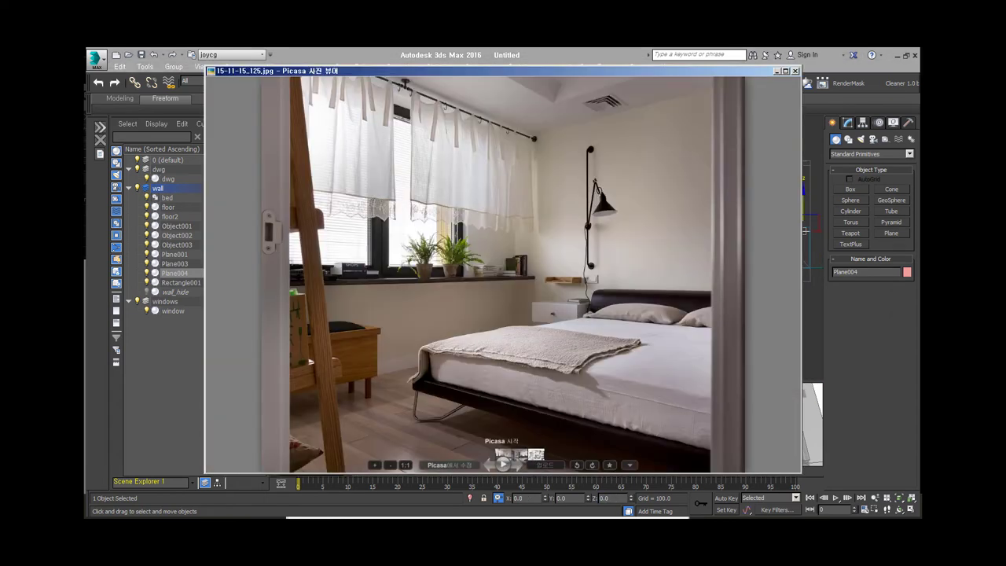
{"action": "key", "text": "alt+Tab"}
{"action": "key", "text": "alt+Tab"}
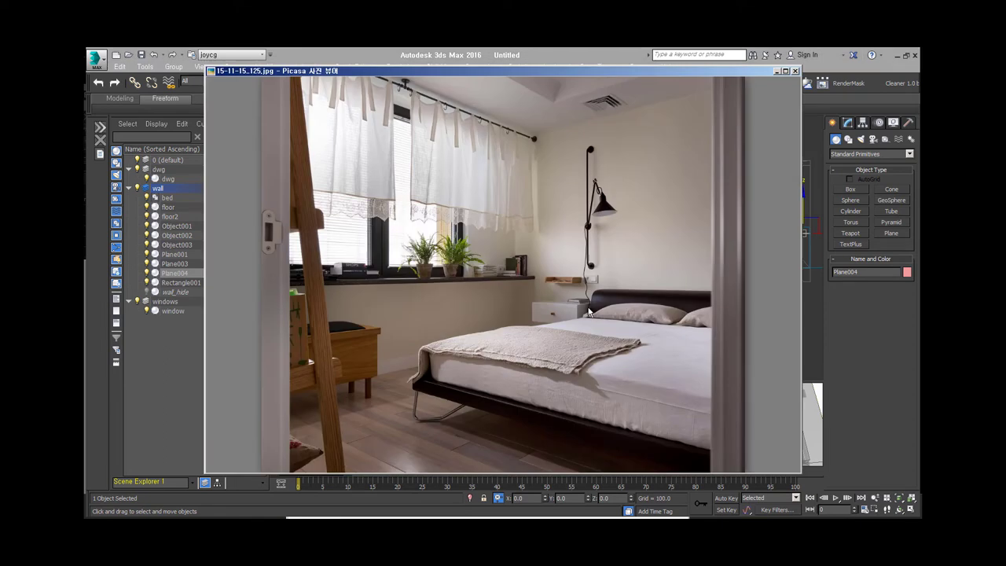
{"action": "key", "text": "alt+Tab"}
{"action": "key", "text": "z"}
{"action": "key", "text": "alt+Tab"}
- Clone the shelf board sideways into another new shelf object
{"action": "key", "text": "alt+Tab"}
{"action": "scroll", "coordinate": [494, 315], "scroll_direction": "up", "scroll_amount": 2}
{"action": "left_click_drag", "start_coordinate": [491, 327], "coordinate": [496, 264], "text": "shift"}
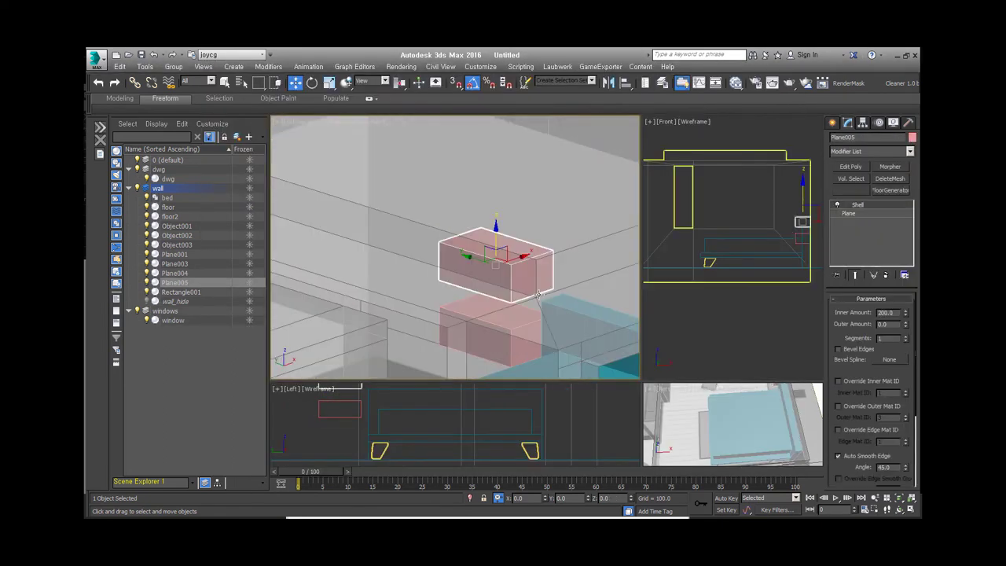
{"action": "key", "text": "Return"}
{"action": "key", "text": "alt+Tab"}
{"action": "key", "text": "alt+Tab"}
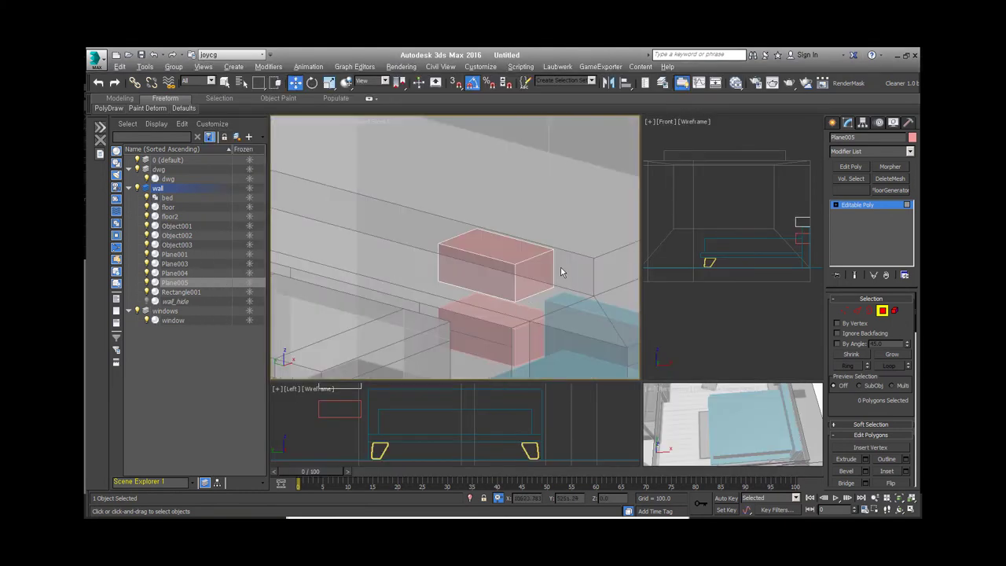
{"action": "middle_click_drag", "start_coordinate": [571, 275], "coordinate": [502, 249], "text": "alt"}
{"action": "key", "text": "alt+Tab"}
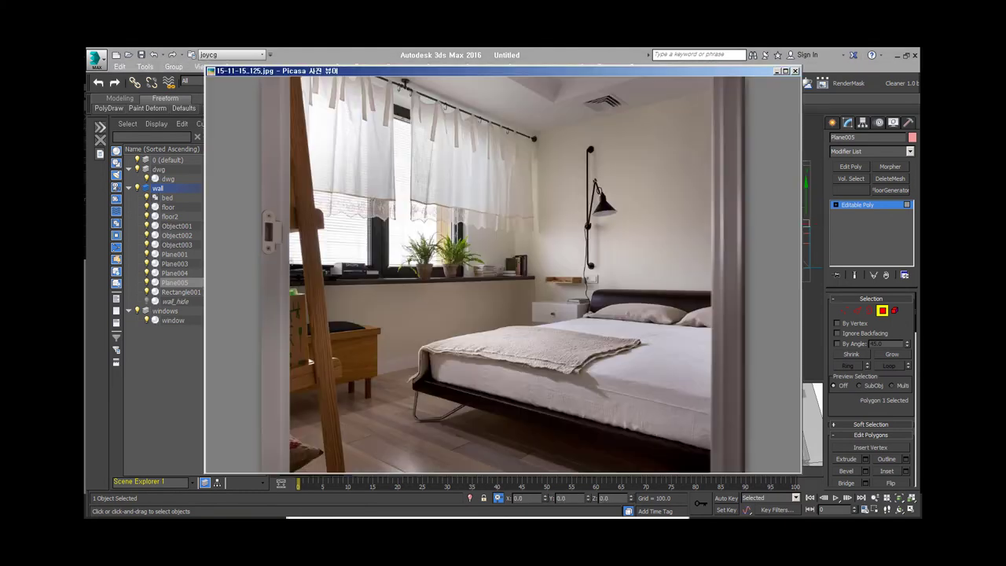
{"action": "key", "text": "alt+Tab"}
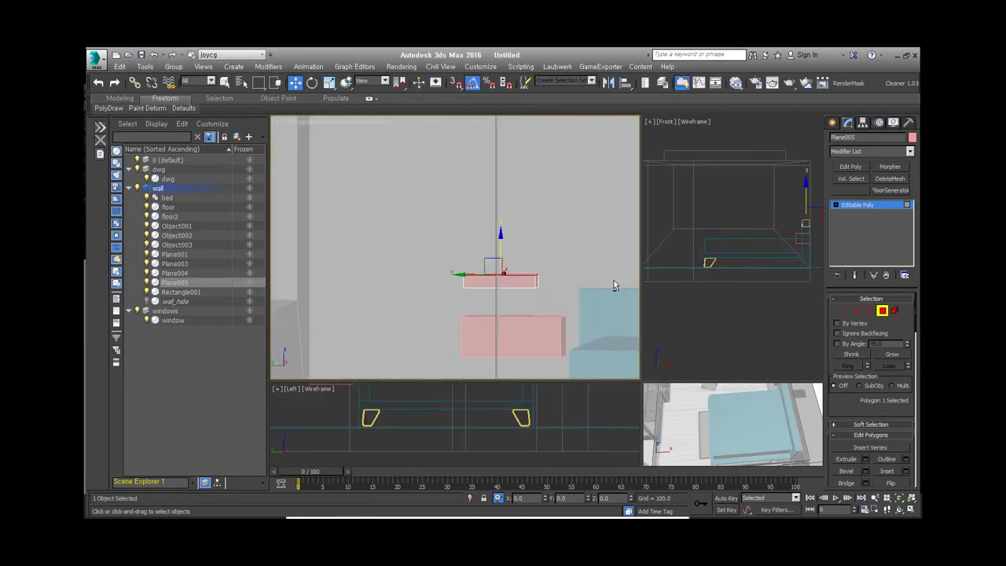
{"action": "key", "text": "4"}
{"action": "middle_click_drag", "start_coordinate": [611, 281], "coordinate": [630, 260], "text": "alt"}
{"action": "key", "text": "alt+Tab"}
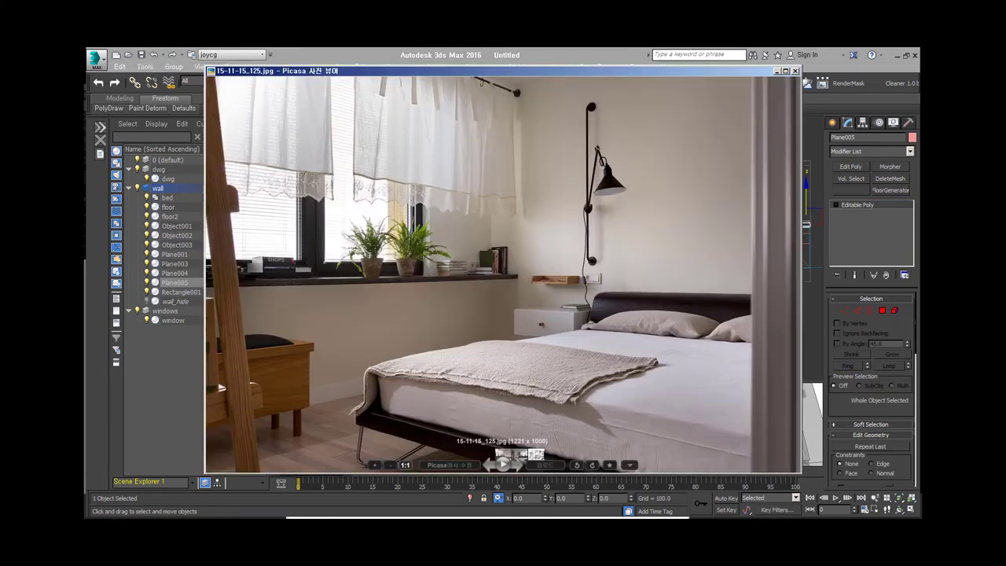
{"action": "key", "text": "alt+Tab"}
{"action": "left_click_drag", "start_coordinate": [371, 274], "coordinate": [334, 277], "text": "shift"}
{"action": "key", "text": "Return"}
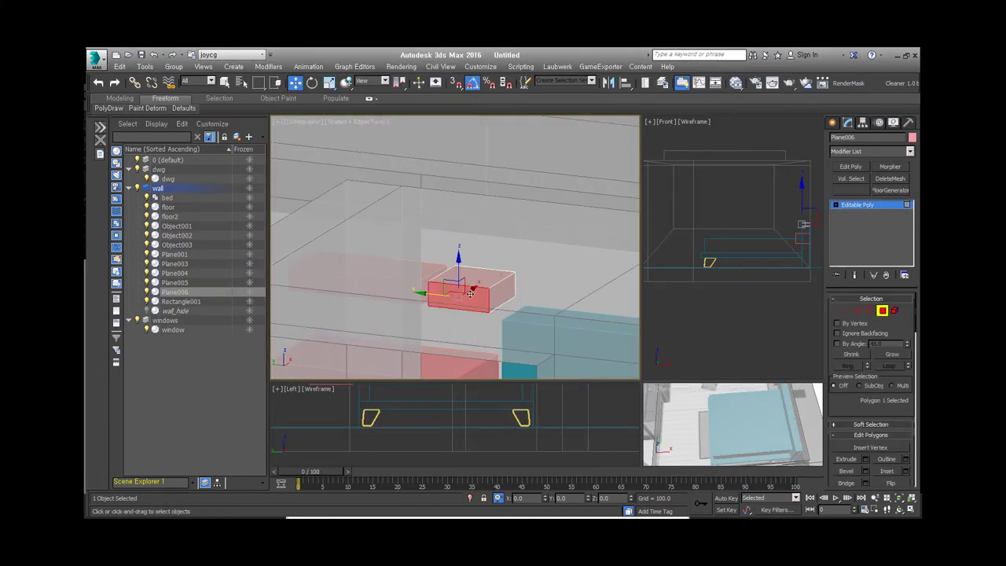
- Select Plane005 and Shift-move it upward to clone it as Plane007
{"action": "key", "text": "4"}
{"action": "middle_click_drag", "start_coordinate": [583, 301], "coordinate": [551, 283], "text": "alt"}
{"action": "key", "text": "alt+Tab"}
{"action": "key", "text": "alt+Tab"}
{"action": "middle_click_drag", "start_coordinate": [472, 259], "coordinate": [440, 276], "text": "alt"}
{"action": "key", "text": "F3"}
{"action": "left_click", "coordinate": [425, 289]}
{"action": "key", "text": "1"}
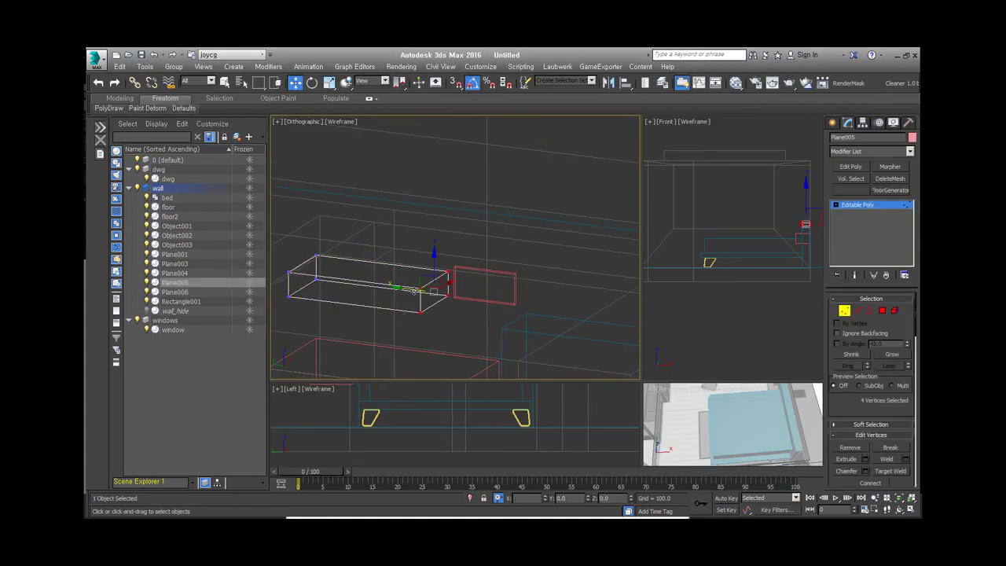
{"action": "middle_click_drag", "start_coordinate": [511, 300], "coordinate": [465, 321], "text": "alt"}
{"action": "left_click_drag", "start_coordinate": [504, 291], "coordinate": [512, 233], "text": "shift"}
{"action": "key", "text": "Return"}
{"action": "mouse_move", "coordinate": [517, 231]}
{"action": "middle_mouse_down", "text": "alt"}
{"action": "mouse_move", "coordinate": [442, 264]}
{"action": "mouse_move", "coordinate": [504, 204]}
{"action": "mouse_move", "coordinate": [516, 311]}
{"action": "mouse_move", "coordinate": [488, 236]}
{"action": "middle_mouse_up", "text": "alt"}
{"action": "key", "text": "4"}
{"action": "left_click", "coordinate": [516, 311]}
{"action": "key", "text": "alt+Tab"}
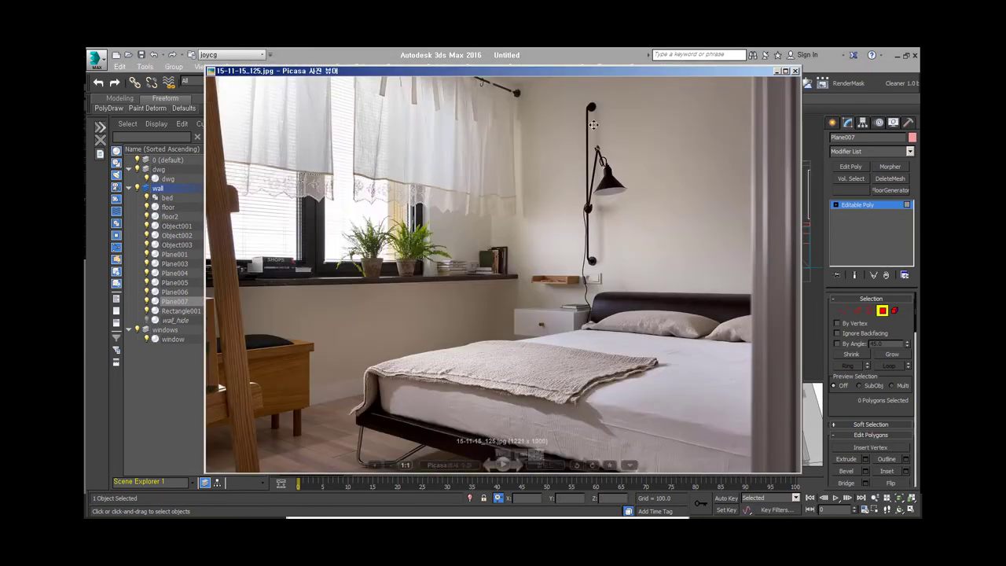
{"action": "key", "text": "Right"}
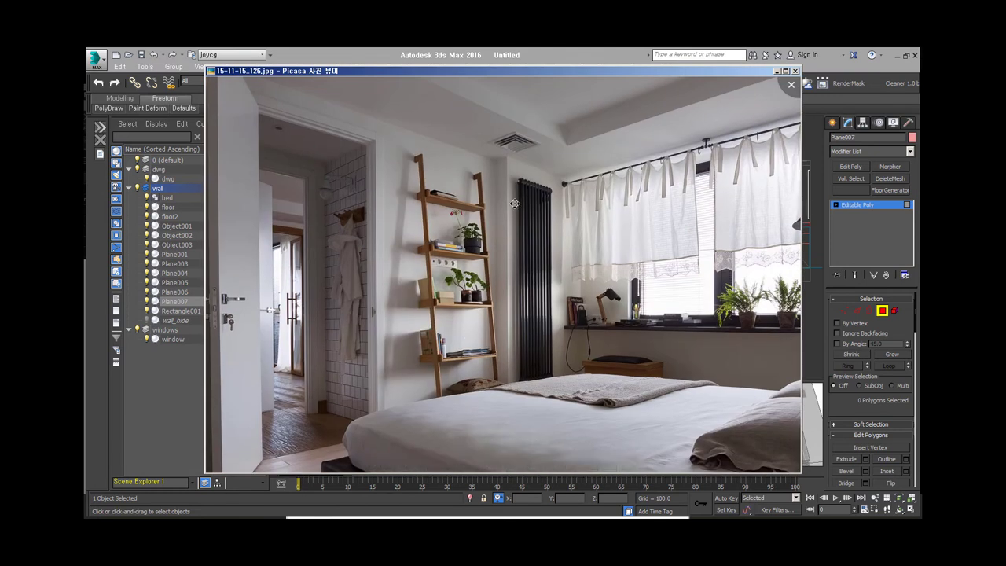
- Create a new plane and give it a Shell with 1900 Outer Amount as a radiator panel
{"action": "left_click", "coordinate": [776, 72]}
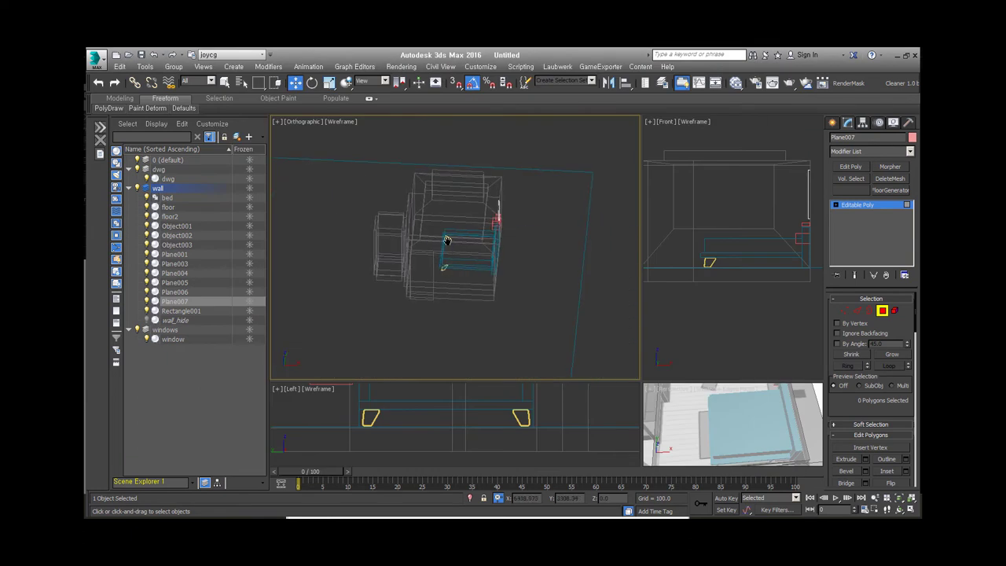
{"action": "left_click_drag", "start_coordinate": [457, 198], "coordinate": [476, 270]}
{"action": "mouse_move", "coordinate": [613, 315]}
{"action": "middle_mouse_down", "text": "alt"}
{"action": "mouse_move", "coordinate": [679, 296]}
{"action": "mouse_move", "coordinate": [576, 248]}
{"action": "mouse_move", "coordinate": [598, 260]}
{"action": "middle_mouse_up", "text": "alt"}
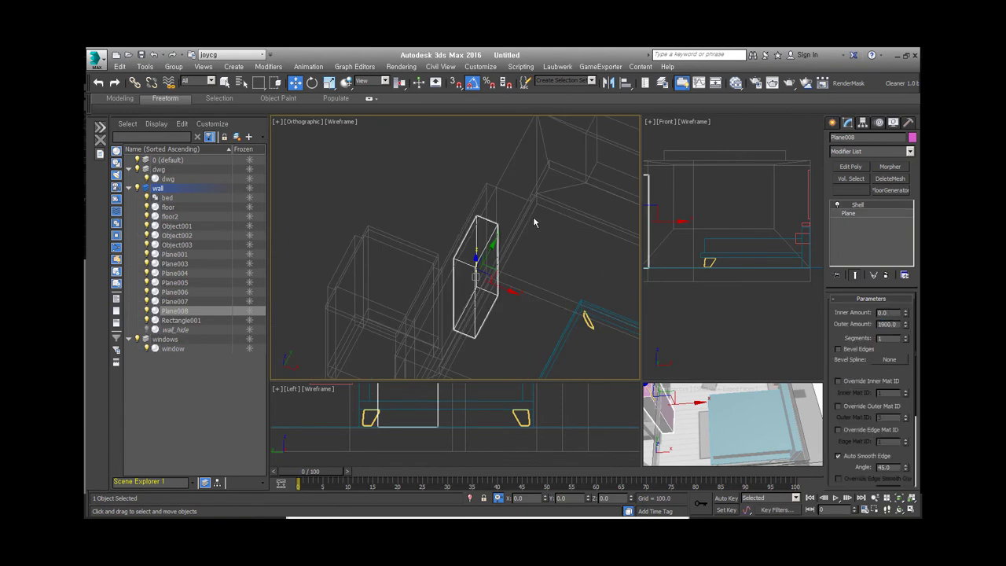
{"action": "left_click", "coordinate": [877, 206]}
{"action": "key", "text": "t"}
{"action": "scroll", "coordinate": [456, 248], "scroll_direction": "down", "scroll_amount": 2}
{"action": "scroll", "coordinate": [456, 248], "scroll_direction": "down", "scroll_amount": 2}
- Clone the radiator panel as Plane009 with Length 450
{"action": "left_click_drag", "start_coordinate": [441, 303], "coordinate": [444, 210], "text": "shift"}
{"action": "left_click", "coordinate": [507, 334]}
{"action": "middle_click_drag", "start_coordinate": [456, 225], "coordinate": [526, 180], "text": "alt"}
{"action": "key", "text": "alt+Tab"}
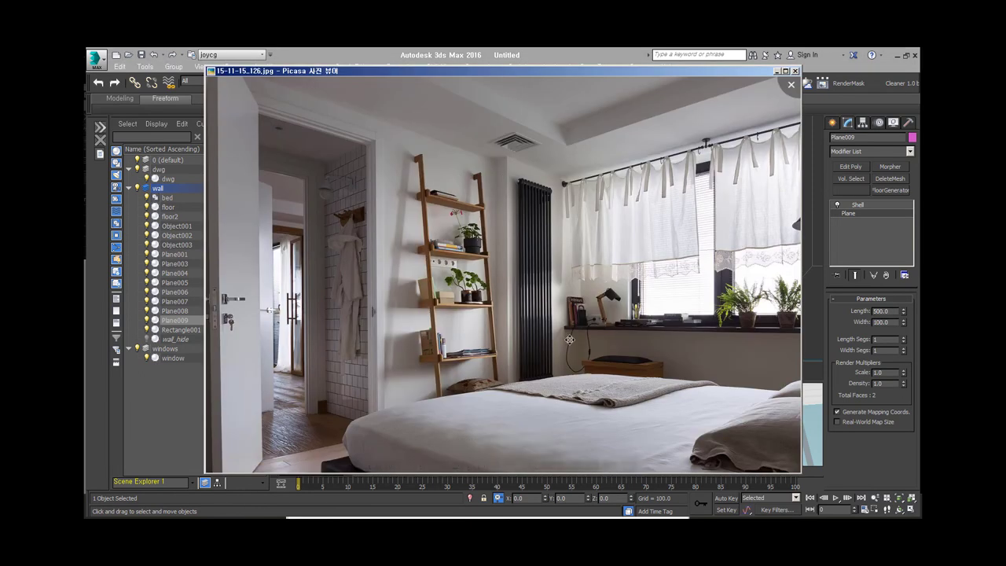
{"action": "key", "text": "alt+Tab"}
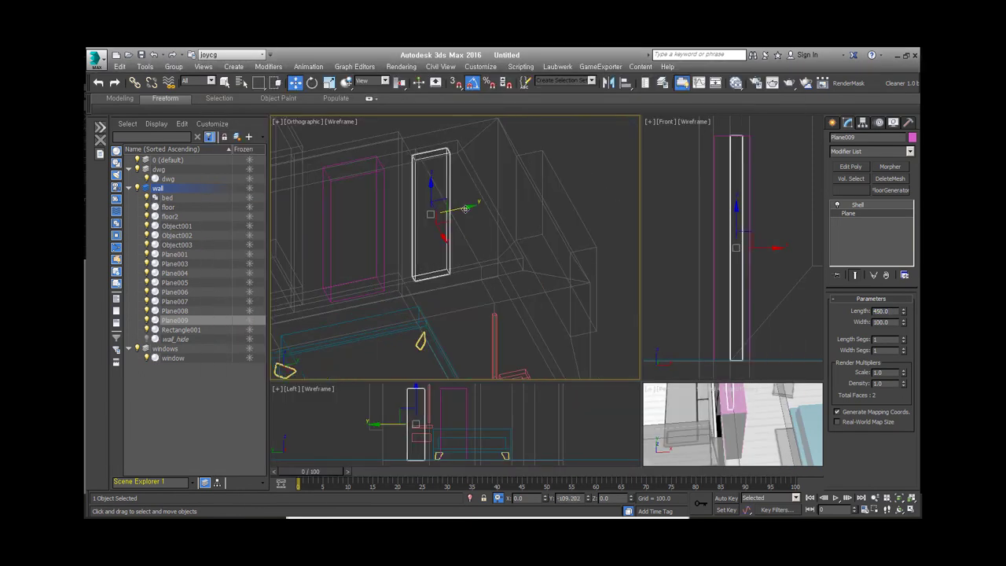
{"action": "scroll", "coordinate": [456, 247], "scroll_direction": "down", "scroll_amount": 5}
- Select the Plane001 wall polygon below the window in Polygon mode
{"action": "middle_click_drag", "start_coordinate": [456, 248], "coordinate": [488, 221], "text": "alt"}
{"action": "key", "text": "t"}
{"action": "middle_click_drag", "start_coordinate": [472, 259], "coordinate": [504, 236], "text": "alt"}
{"action": "key", "text": "4"}
{"action": "scroll", "coordinate": [471, 291], "scroll_direction": "up", "scroll_amount": 4}
{"action": "left_click", "coordinate": [479, 295]}
- Detach the wall polygon as clone Object004 and give the sill thickness with Shell
{"action": "left_click_drag", "start_coordinate": [500, 291], "coordinate": [517, 291], "text": "shift"}
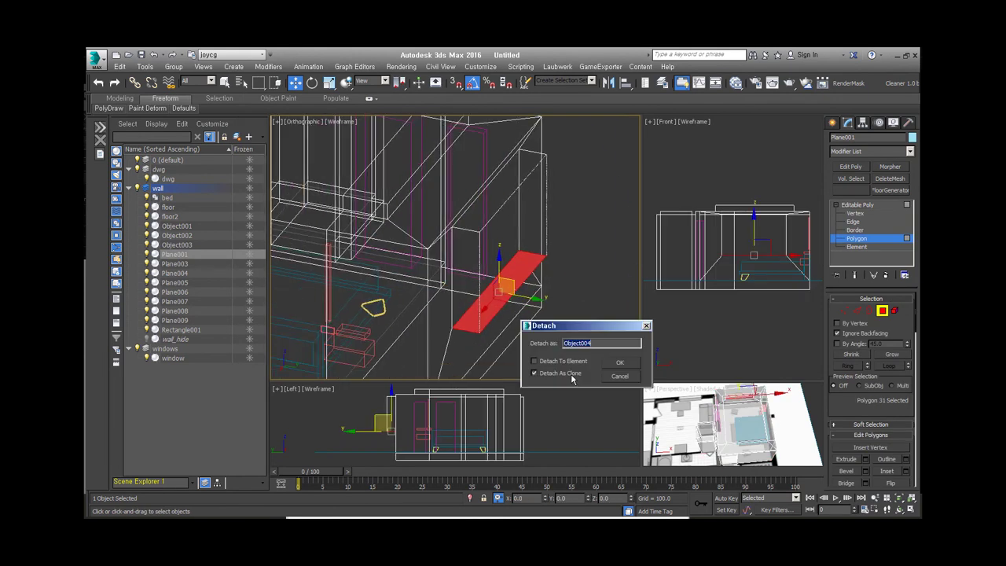
{"action": "key", "text": "Return"}
{"action": "left_click", "coordinate": [498, 294]}
{"action": "key", "text": "z"}
{"action": "key", "text": "2"}
{"action": "left_click", "coordinate": [520, 292]}
{"action": "middle_click_drag", "start_coordinate": [520, 291], "coordinate": [551, 287], "text": "alt"}
{"action": "key", "text": "F3"}
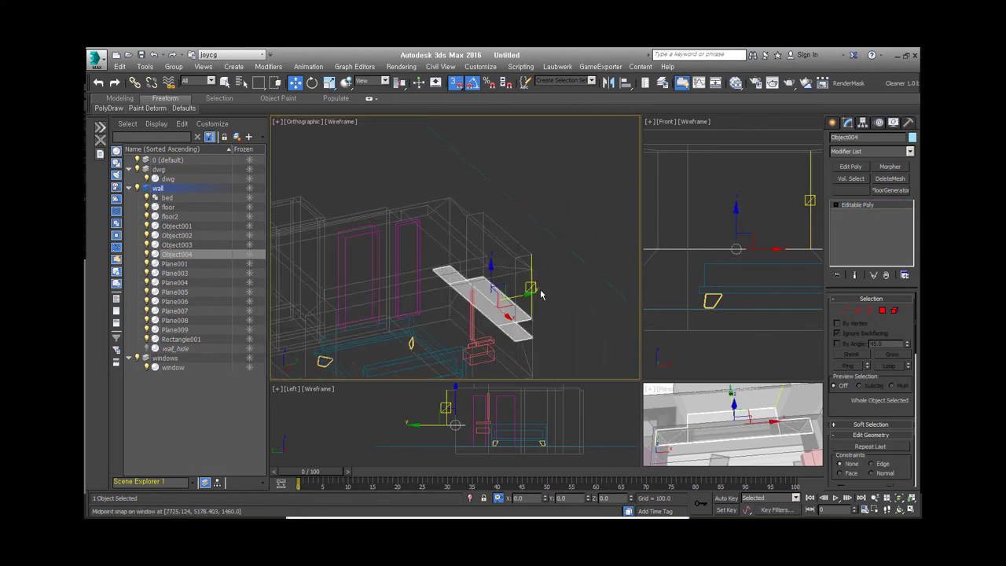
- Select the window plane, move it into line with the sill, and isolate it
{"action": "left_click", "coordinate": [816, 331]}
{"action": "key", "text": "z"}
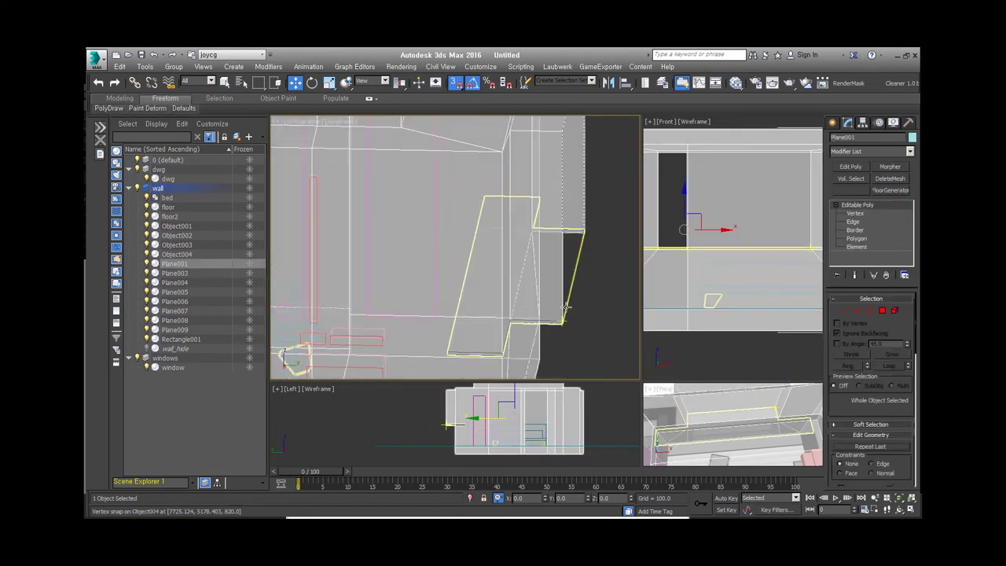
{"action": "middle_click_drag", "start_coordinate": [540, 236], "coordinate": [554, 251], "text": "alt"}
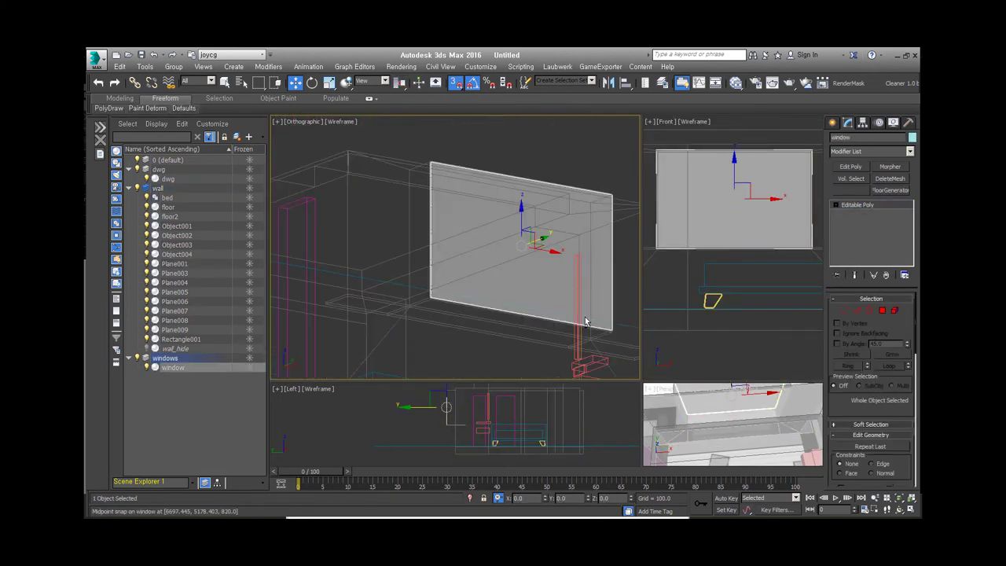
{"action": "left_click_drag", "start_coordinate": [554, 251], "coordinate": [492, 343]}
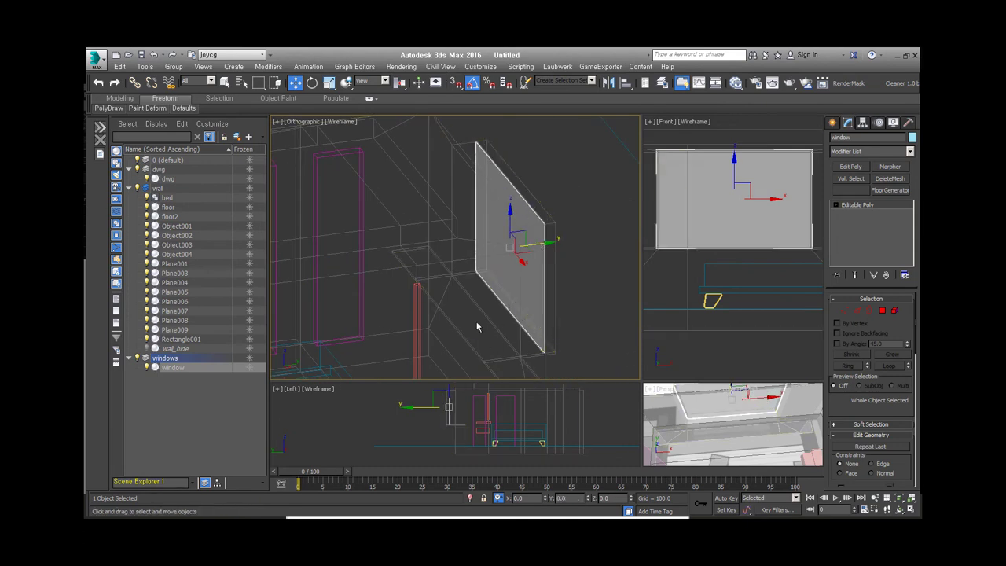
{"action": "middle_click_drag", "start_coordinate": [494, 325], "coordinate": [540, 334], "text": "alt"}
{"action": "scroll", "coordinate": [605, 279], "scroll_direction": "down", "scroll_amount": 3}
{"action": "scroll", "coordinate": [602, 355], "scroll_direction": "down", "scroll_amount": 3}
{"action": "scroll", "coordinate": [541, 216], "scroll_direction": "up", "scroll_amount": 4}
{"action": "key", "text": "alt+q"}
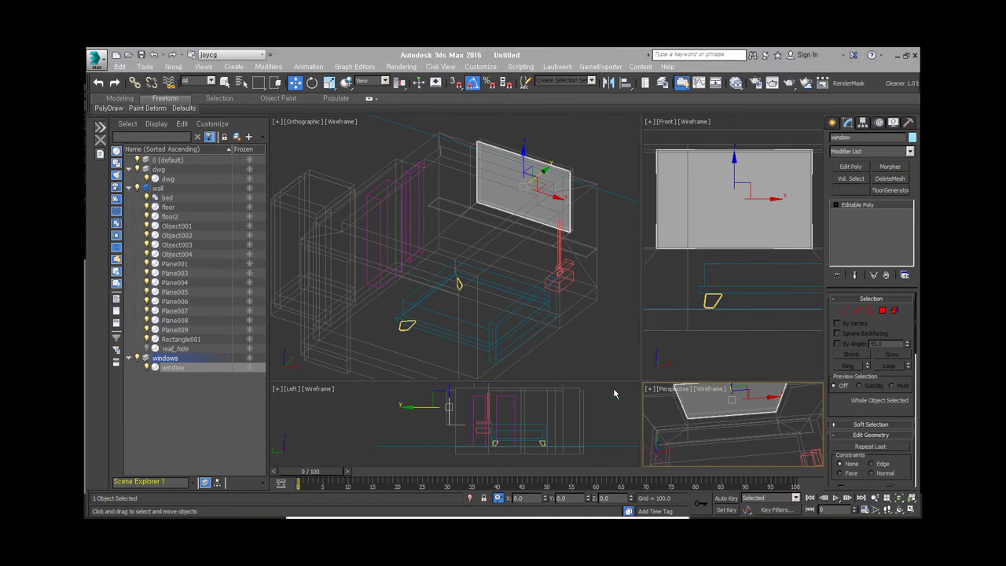
- Chamfer the window plane's middle edge to split it into two panes
{"action": "left_click", "coordinate": [882, 310]}
{"action": "scroll", "coordinate": [529, 269], "scroll_direction": "up", "scroll_amount": 5}
{"action": "scroll", "coordinate": [529, 269], "scroll_direction": "down", "scroll_amount": 1}
{"action": "key", "text": "2"}
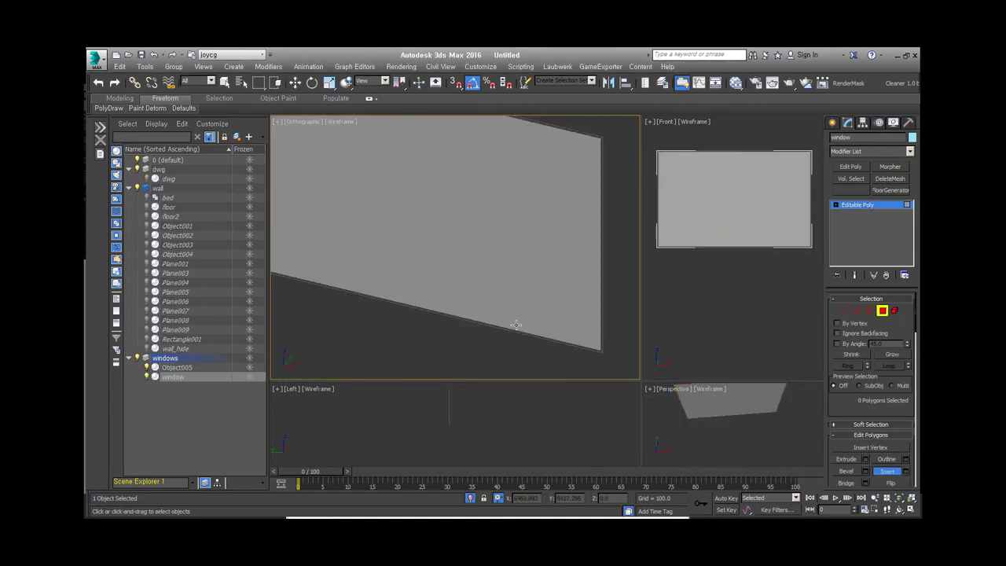
{"action": "scroll", "coordinate": [534, 335], "scroll_direction": "down", "scroll_amount": 3}
{"action": "key", "text": "w"}
{"action": "scroll", "coordinate": [583, 307], "scroll_direction": "up", "scroll_amount": 1}
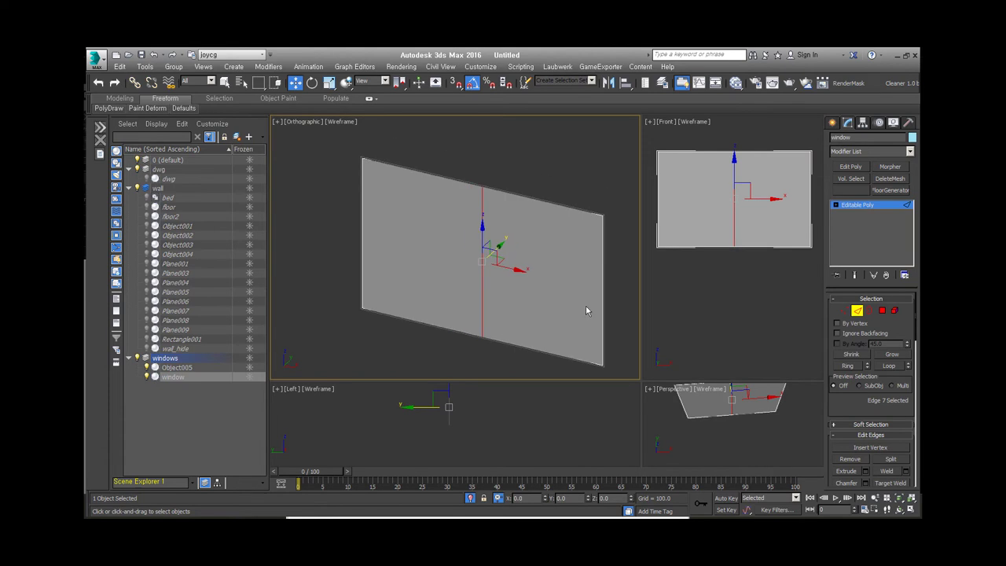
{"action": "key", "text": "ctrl+shift+c"}
{"action": "left_click", "coordinate": [460, 344]}
- Inset the pane polygons and detach them as Object006
{"action": "key", "text": "4"}
{"action": "key", "text": "ctrl+a"}
{"action": "left_click", "coordinate": [906, 471]}
{"action": "right_click", "coordinate": [461, 290]}
{"action": "left_click", "coordinate": [536, 305]}
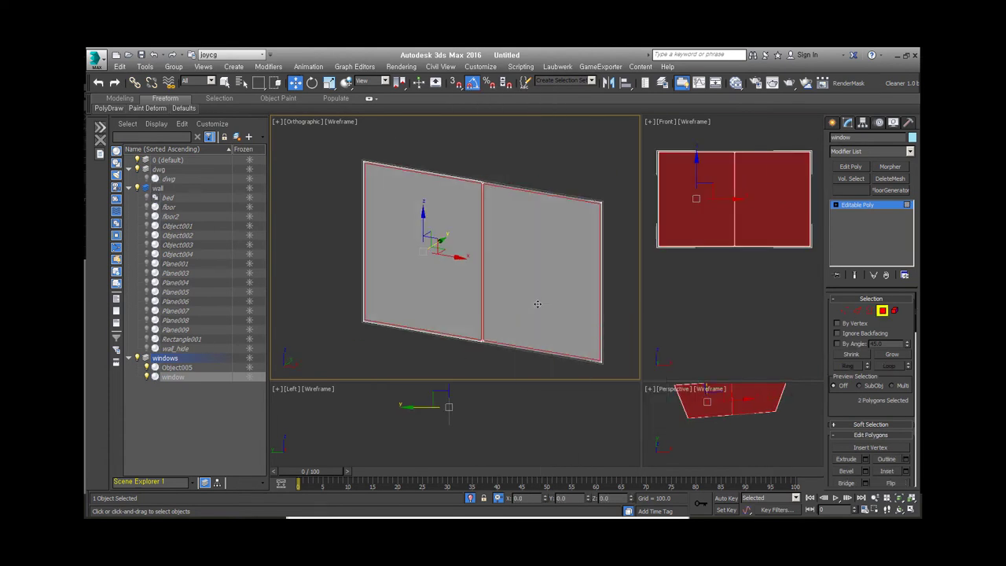
{"action": "left_click", "coordinate": [620, 362]}
- Check the window reference photo, then chamfer the selected window edges by 80
{"action": "scroll", "coordinate": [393, 315], "scroll_direction": "up", "scroll_amount": 2}
{"action": "key", "text": "alt+Tab"}
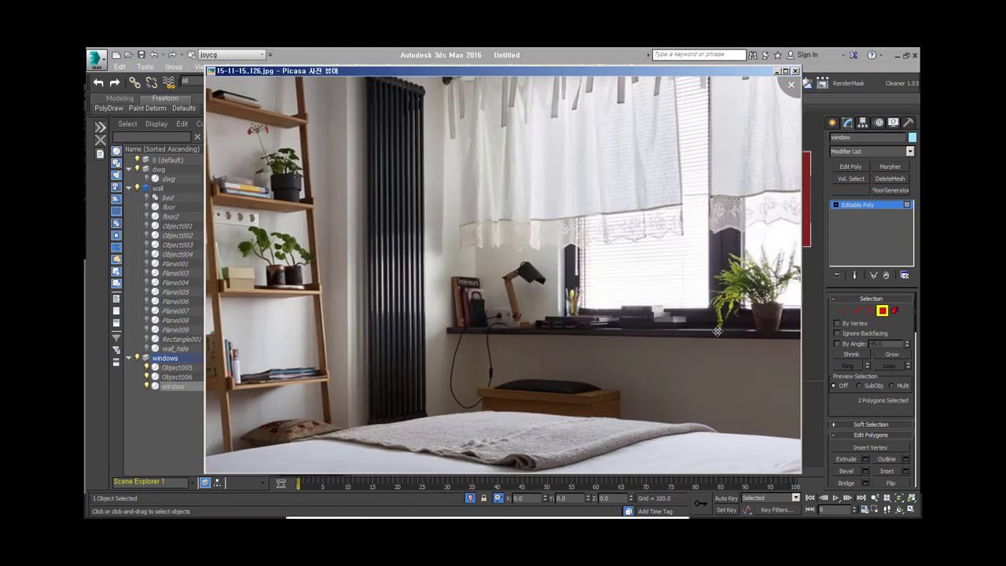
{"action": "scroll", "coordinate": [690, 339], "scroll_direction": "up", "scroll_amount": 3}
{"action": "key", "text": "alt+Tab"}
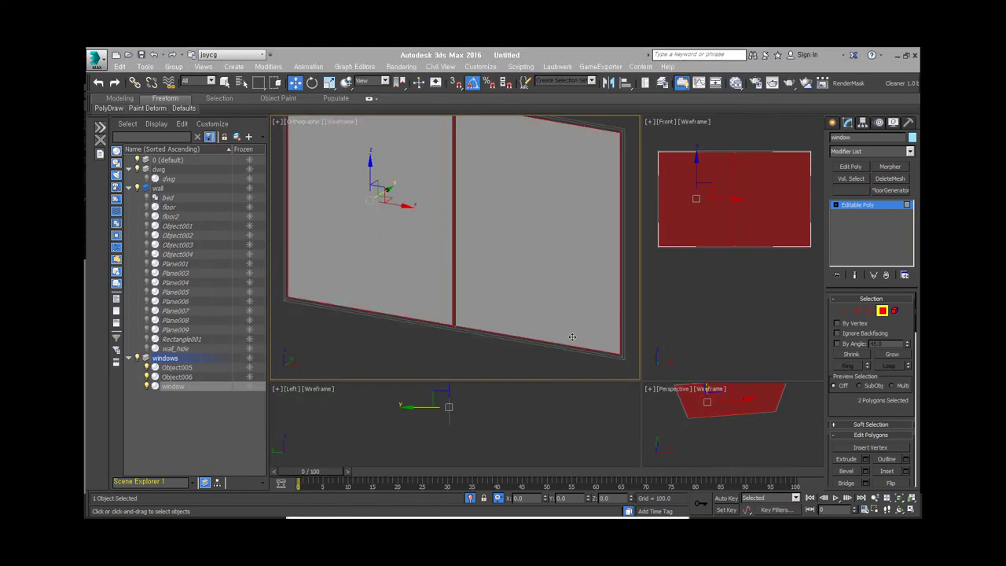
{"action": "key", "text": "2"}
{"action": "key", "text": "ctrl+shift+c"}
{"action": "type", "text": "80"}
{"action": "key", "text": "Return"}
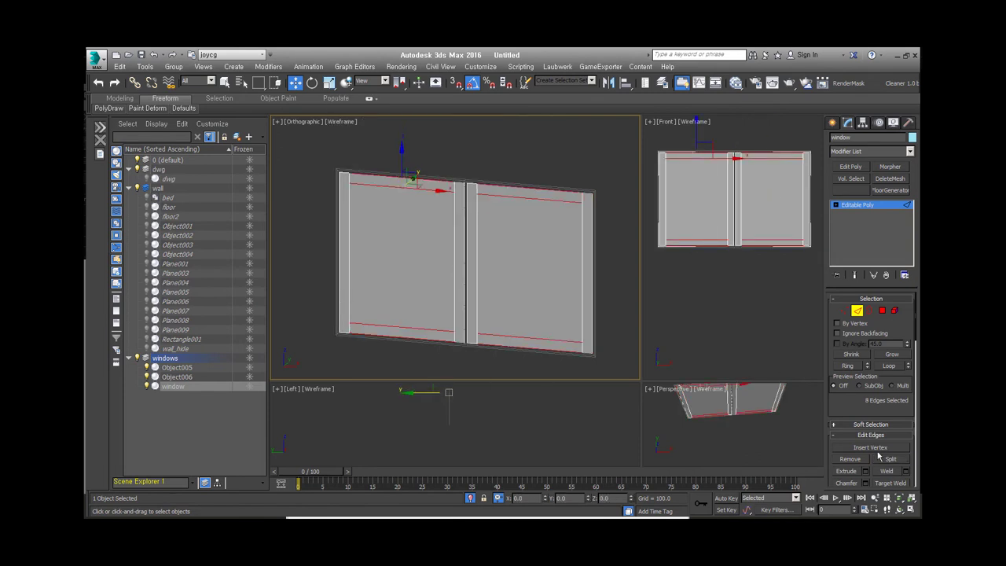
- Inspect the frame Object006, then give a glass pane a Shell thickness of 24
{"action": "middle_click_drag", "start_coordinate": [472, 236], "coordinate": [370, 150], "text": "alt"}
{"action": "left_click", "coordinate": [364, 144]}
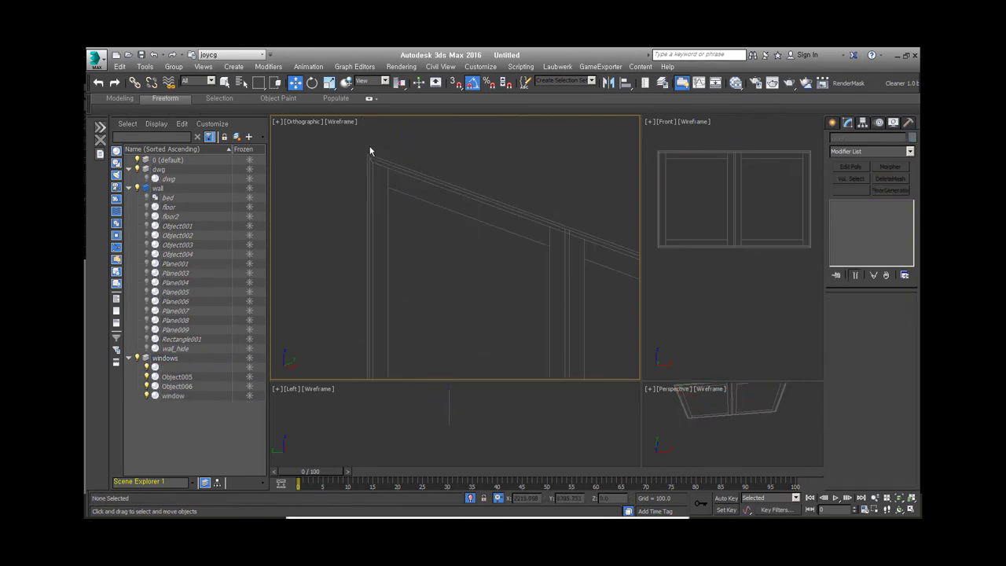
{"action": "left_click", "coordinate": [364, 142]}
{"action": "middle_click_drag", "start_coordinate": [441, 236], "coordinate": [487, 252], "text": "alt"}
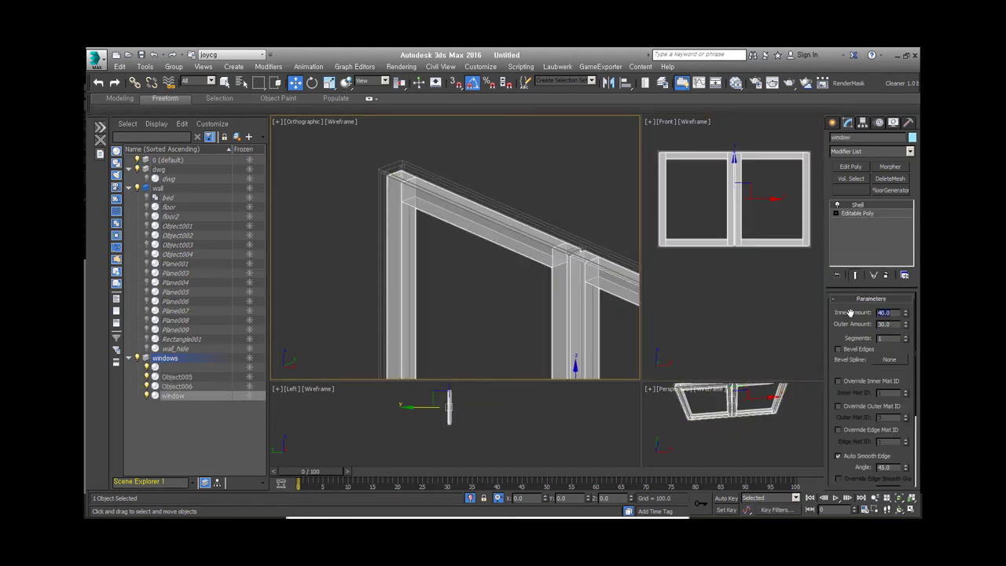
{"action": "scroll", "coordinate": [597, 236], "scroll_direction": "up", "scroll_amount": 5}
{"action": "mouse_move", "coordinate": [363, 166]}
{"action": "middle_mouse_down", "text": "alt"}
{"action": "mouse_move", "coordinate": [543, 232]}
{"action": "mouse_move", "coordinate": [519, 180]}
{"action": "middle_mouse_up", "text": "alt"}
{"action": "scroll", "coordinate": [543, 232], "scroll_direction": "down", "scroll_amount": 3}
{"action": "left_click", "coordinate": [550, 236]}
{"action": "scroll", "coordinate": [530, 227], "scroll_direction": "up", "scroll_amount": 4}
{"action": "key", "text": "s"}
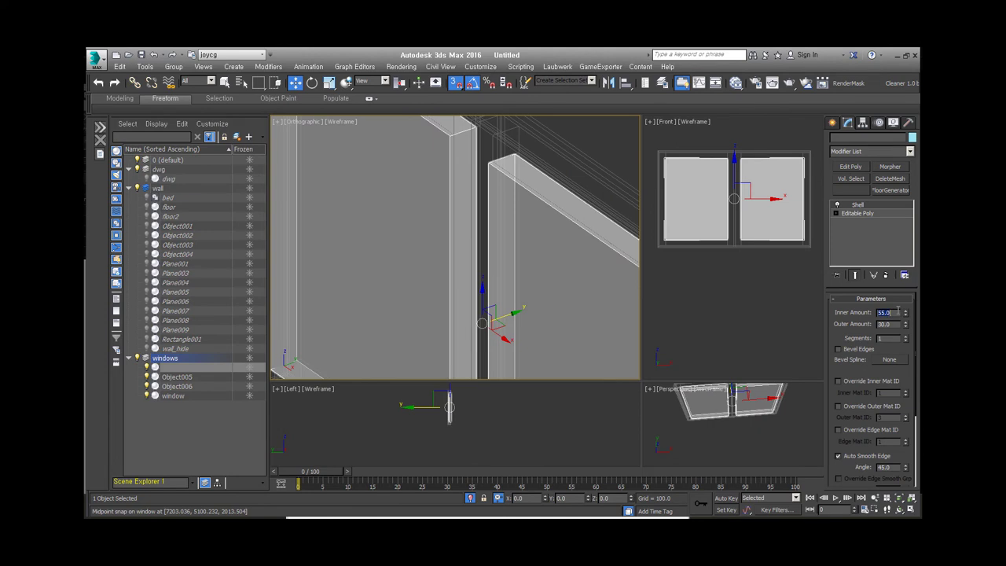
{"action": "type", "text": "24"}
{"action": "key", "text": "Return"}
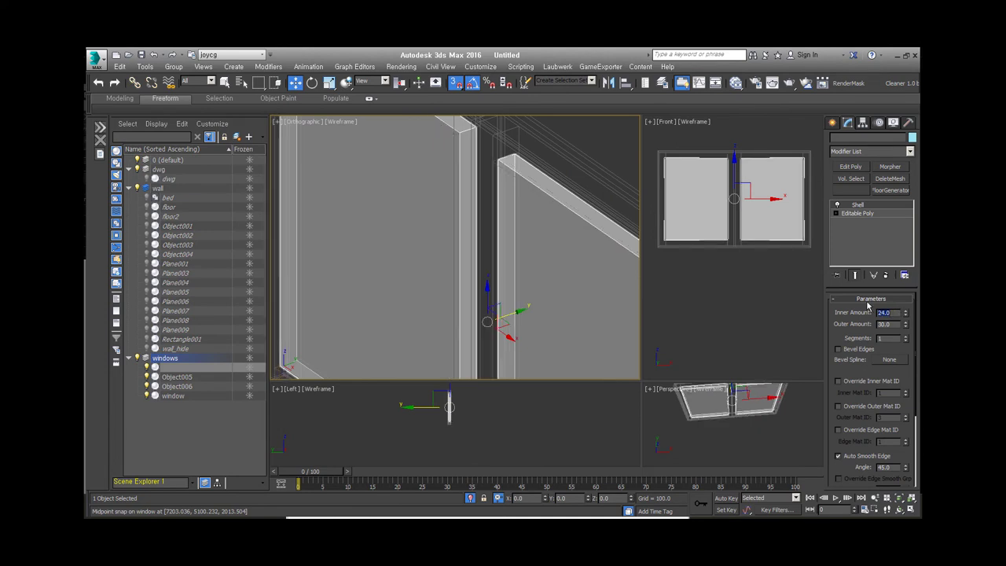
{"action": "type", "text": "12"}
- Try chamfering the frame's border edges, undoing back to the base mesh
{"action": "key", "text": "4"}
{"action": "key", "text": "ctrl+a"}
{"action": "mouse_move", "coordinate": [565, 303]}
{"action": "middle_mouse_down"}
{"action": "mouse_move", "coordinate": [595, 299]}
{"action": "mouse_move", "coordinate": [503, 291]}
{"action": "middle_mouse_up"}
{"action": "key", "text": "3"}
{"action": "key", "text": "shift+ctrl+c"}
{"action": "key", "text": "ctrl+z"}
{"action": "middle_click_drag", "start_coordinate": [477, 322], "coordinate": [517, 285], "text": "alt"}
{"action": "scroll", "coordinate": [517, 285], "scroll_direction": "up", "scroll_amount": 3}
{"action": "key", "text": "ctrl+z"}
{"action": "scroll", "coordinate": [864, 455], "scroll_direction": "down", "scroll_amount": 3}
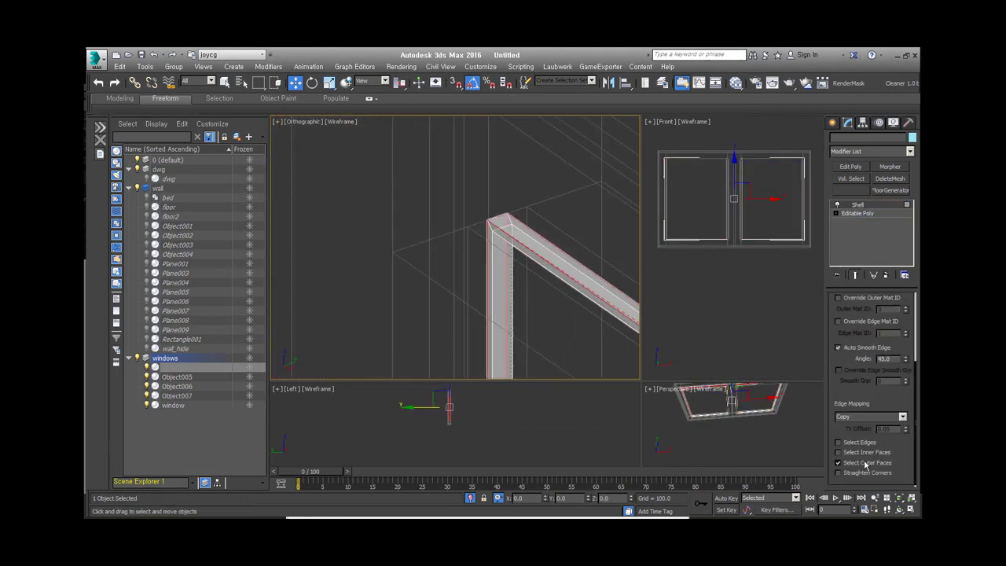
{"action": "key", "text": "ctrl+z"}
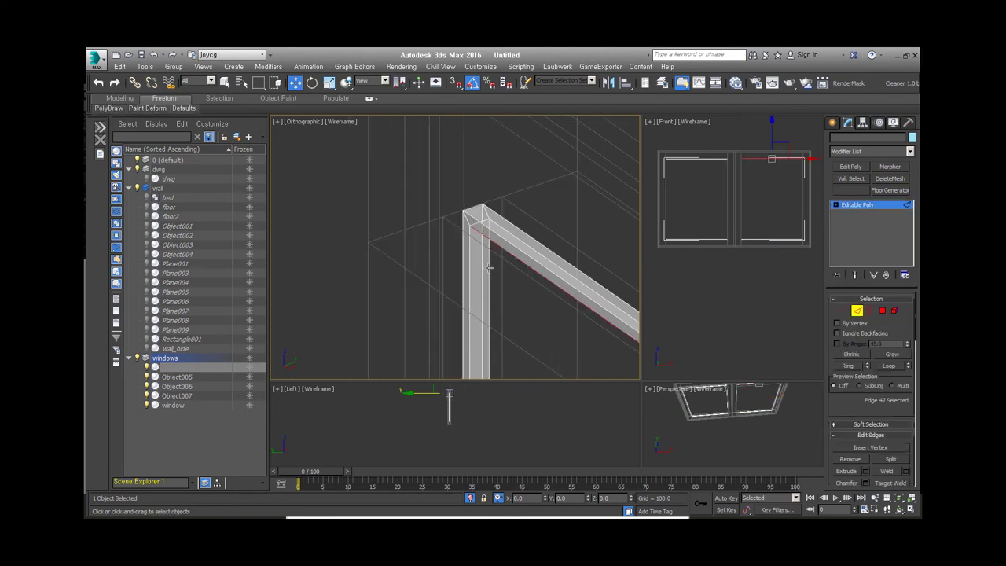
- Chamfer the frame's corner edges with two rounding segments
{"action": "mouse_move", "coordinate": [488, 249]}
{"action": "middle_mouse_down", "text": "alt"}
{"action": "mouse_move", "coordinate": [523, 281]}
{"action": "mouse_move", "coordinate": [482, 258]}
{"action": "middle_mouse_up", "text": "alt"}
{"action": "key", "text": "ctrl+a"}
{"action": "right_click", "coordinate": [482, 258]}
{"action": "left_click", "coordinate": [465, 264]}
{"action": "middle_click_drag", "start_coordinate": [446, 248], "coordinate": [548, 222], "text": "alt"}
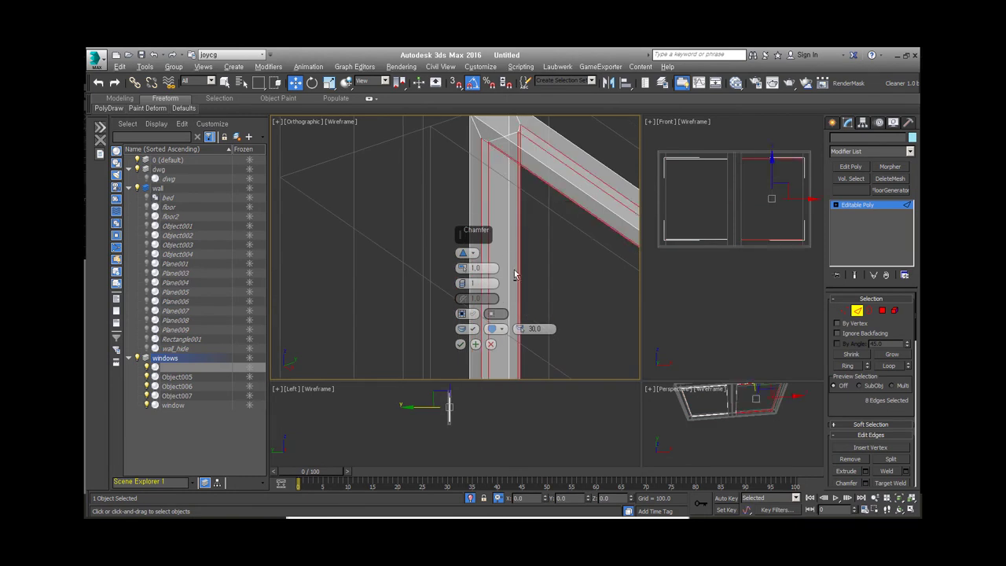
{"action": "scroll", "coordinate": [555, 189], "scroll_direction": "down", "scroll_amount": 5}
{"action": "left_click", "coordinate": [530, 278], "text": "ctrl"}
{"action": "scroll", "coordinate": [530, 279], "scroll_direction": "up", "scroll_amount": 5}
{"action": "middle_click_drag", "start_coordinate": [557, 261], "coordinate": [572, 237], "text": "alt"}
{"action": "left_click", "coordinate": [573, 237], "text": "ctrl"}
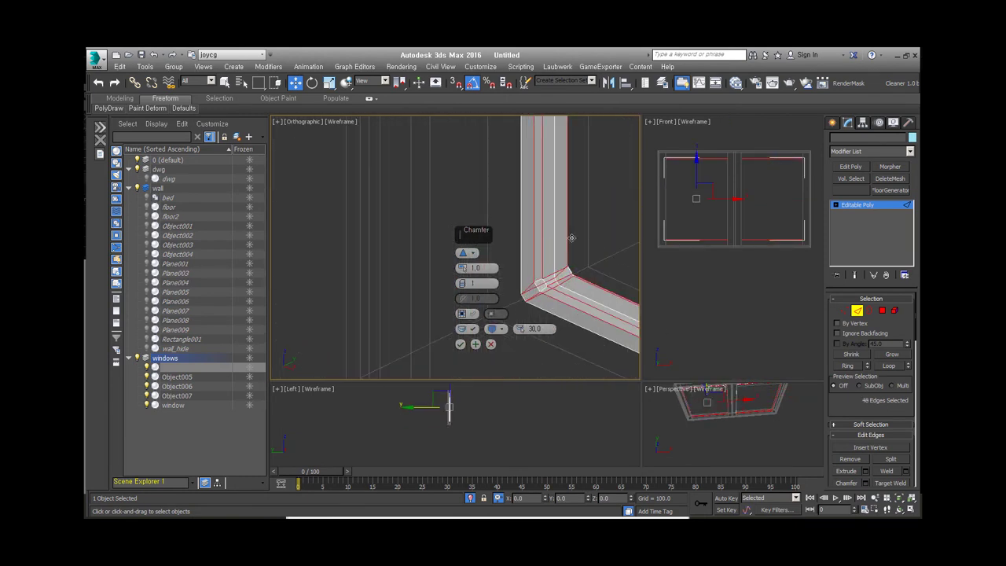
{"action": "left_click_drag", "start_coordinate": [463, 283], "coordinate": [462, 268]}
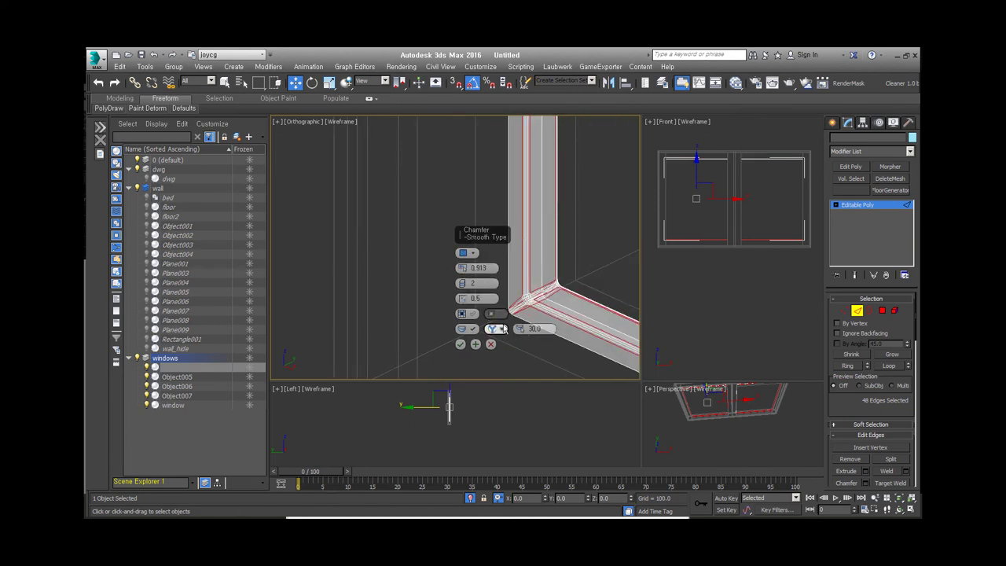
- Select all faces of glass pane Object007 and assign them material ID 1
{"action": "left_click", "coordinate": [460, 345]}
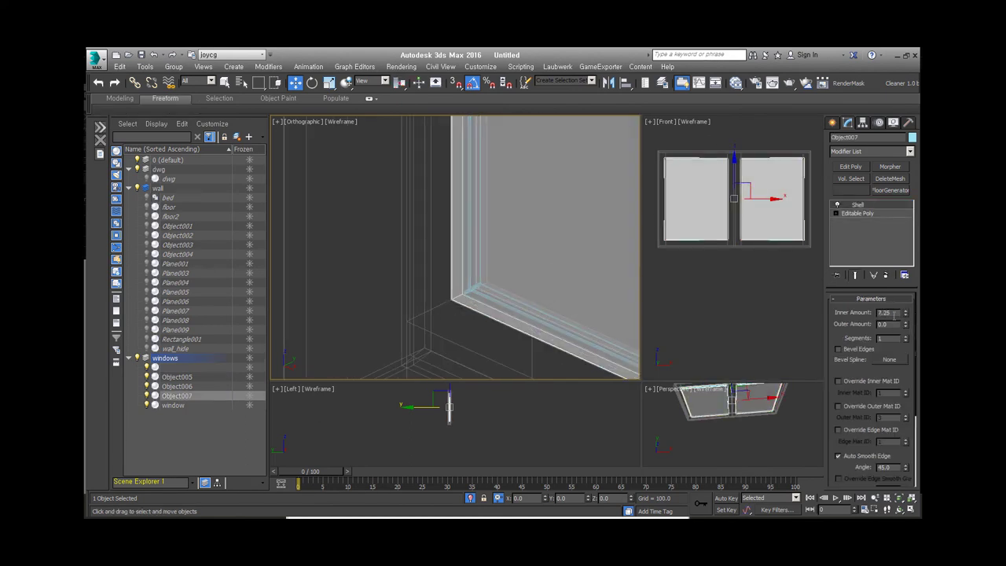
{"action": "key", "text": "z"}
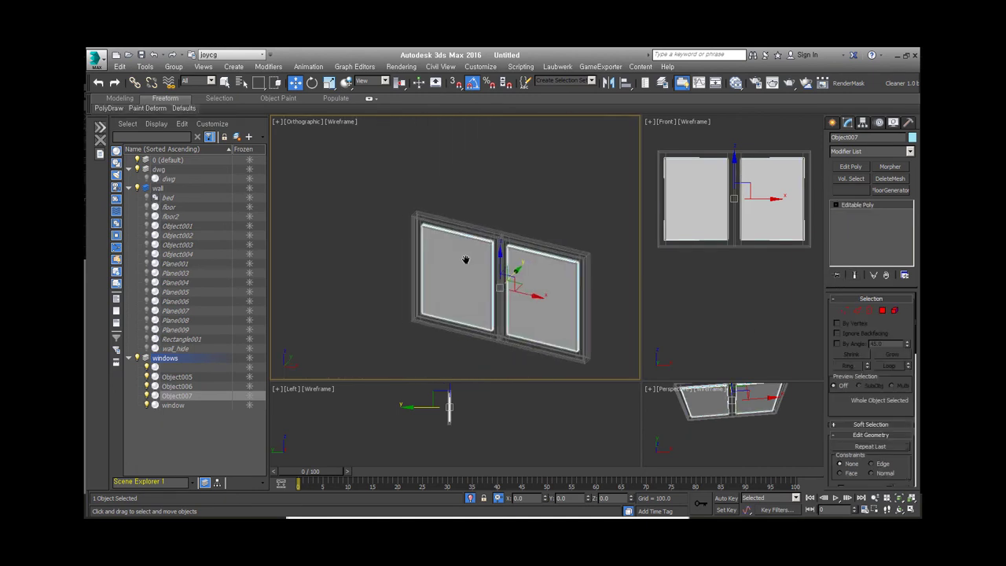
{"action": "scroll", "coordinate": [292, 167], "scroll_direction": "up", "scroll_amount": 5}
{"action": "key", "text": "ctrl+z"}
{"action": "right_click", "coordinate": [297, 152]}
{"action": "left_click", "coordinate": [348, 196]}
{"action": "key", "text": "ctrl+a"}
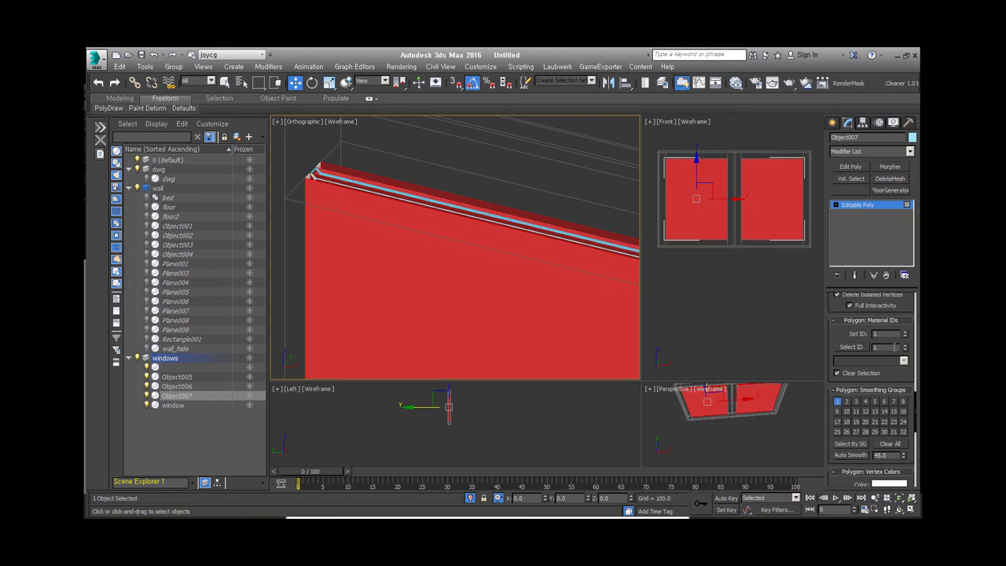
{"action": "key", "text": "4"}
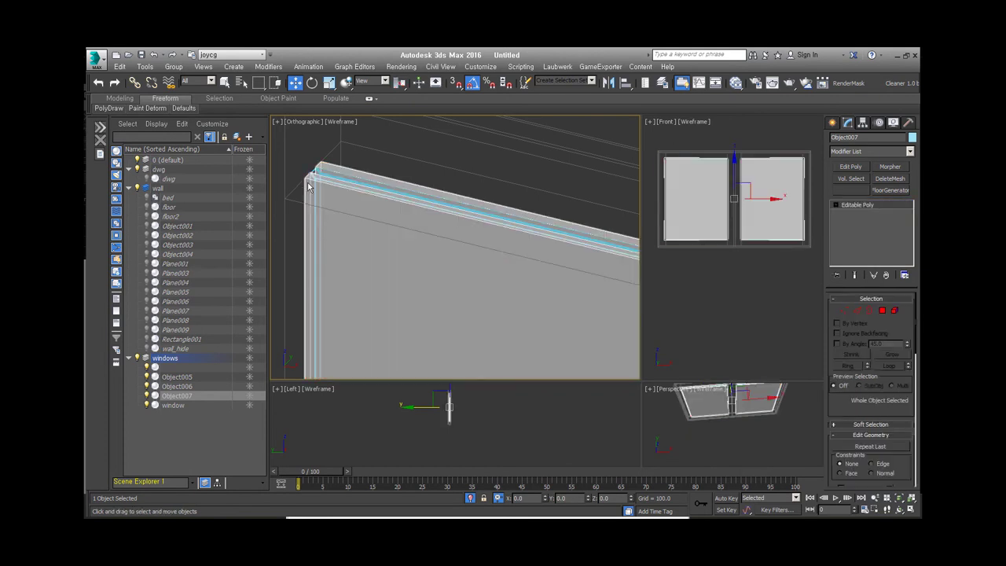
- Select the three window pieces in Scene Explorer and zoom to them
{"action": "scroll", "coordinate": [372, 238], "scroll_direction": "down", "scroll_amount": 2}
{"action": "scroll", "coordinate": [373, 238], "scroll_direction": "up", "scroll_amount": 3}
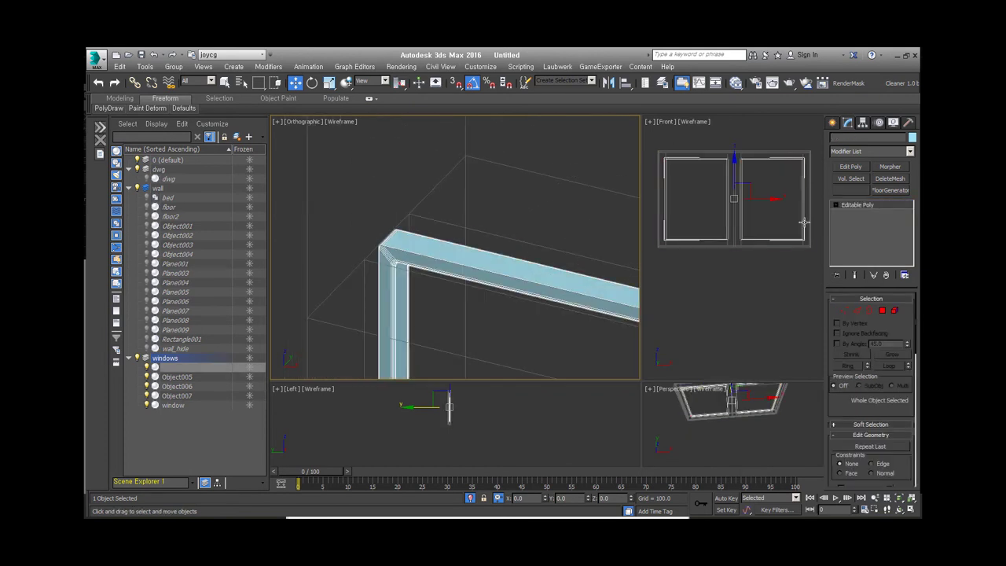
{"action": "left_click", "coordinate": [890, 151]}
{"action": "left_click", "coordinate": [382, 281]}
{"action": "key", "text": "z"}
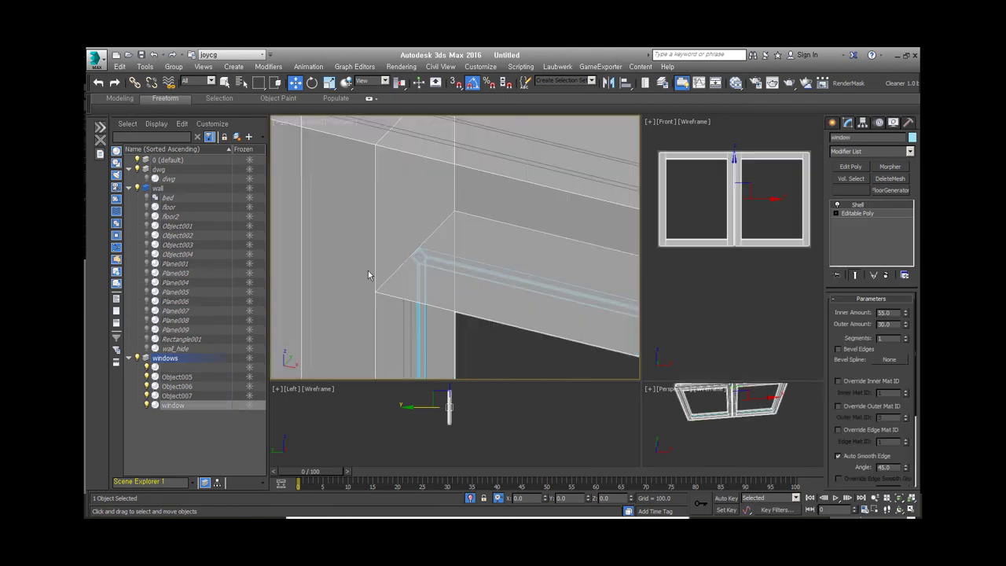
{"action": "left_click", "coordinate": [871, 151]}
- Create a Multi/Sub-Object material with a VRayMtl wired into slot 1
{"action": "key", "text": "Escape"}
{"action": "key", "text": "ctrl+a"}
{"action": "key", "text": "z"}
{"action": "key", "text": "m"}
{"action": "left_click_drag", "start_coordinate": [179, 148], "coordinate": [406, 177]}
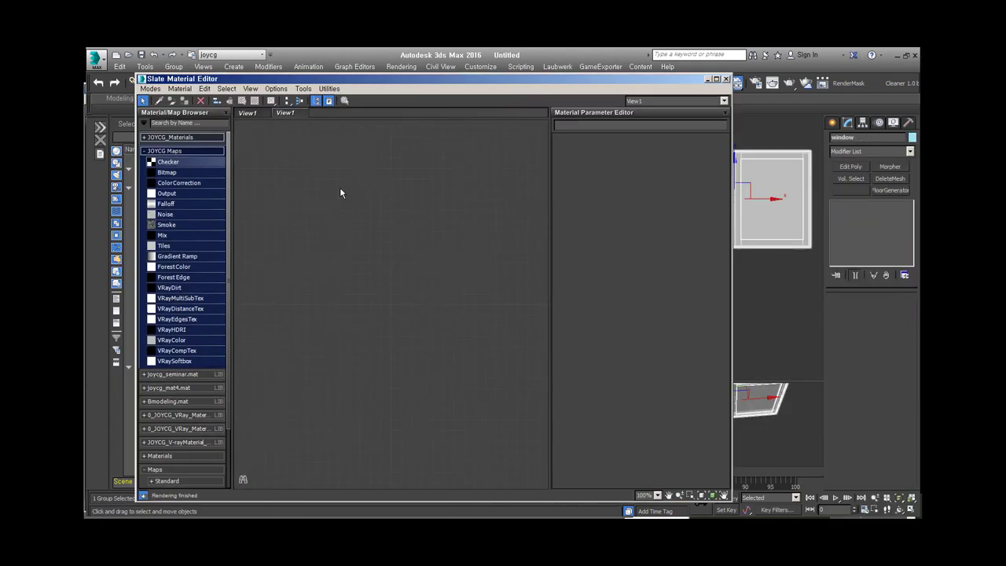
{"action": "left_click_drag", "start_coordinate": [168, 179], "coordinate": [403, 186]}
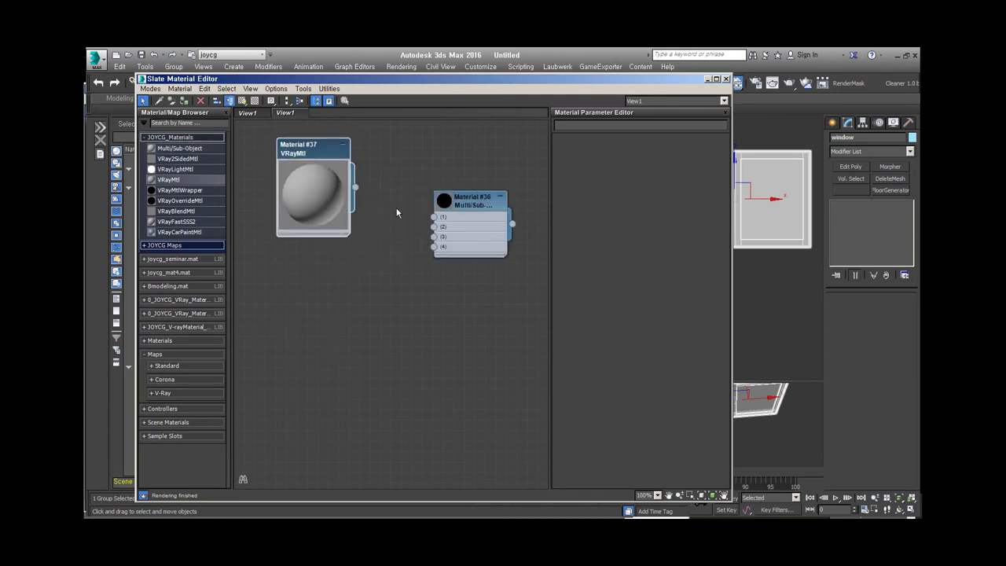
{"action": "double_click", "coordinate": [480, 214]}
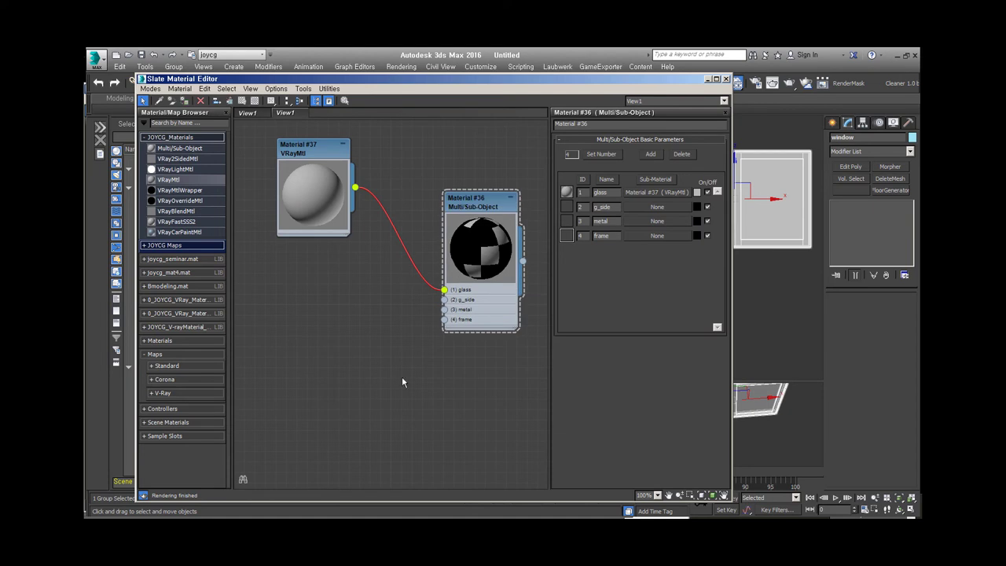
- Set the VRay sub-materials' refraction and colours, then exit window isolation
{"action": "left_click", "coordinate": [656, 192]}
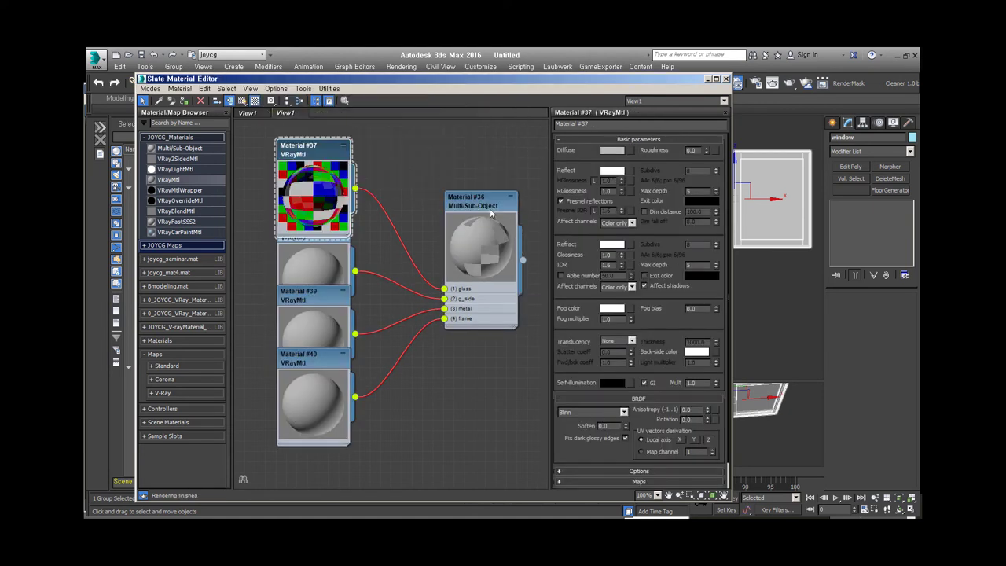
{"action": "left_click", "coordinate": [632, 286]}
{"action": "left_click", "coordinate": [488, 206]}
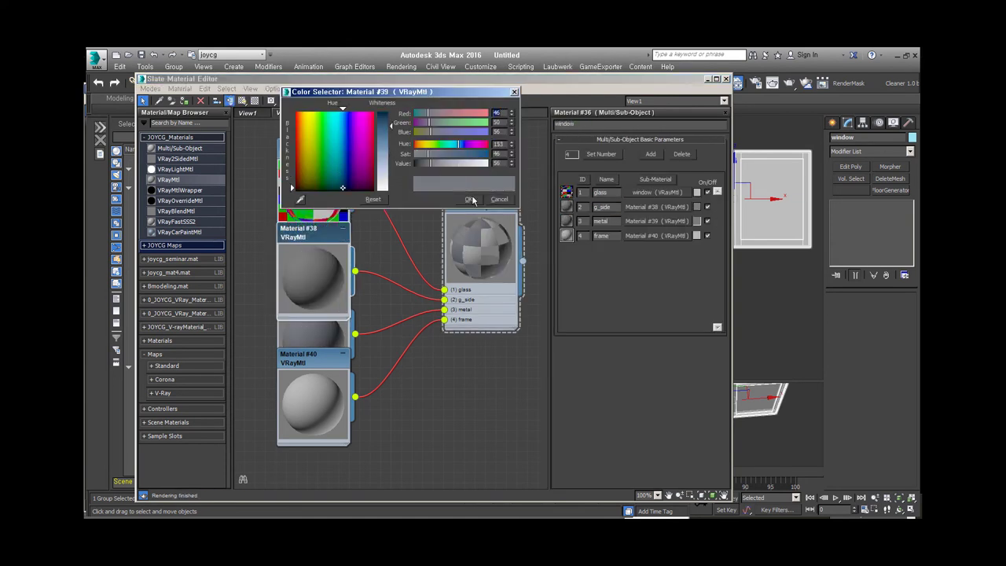
{"action": "left_click", "coordinate": [474, 207]}
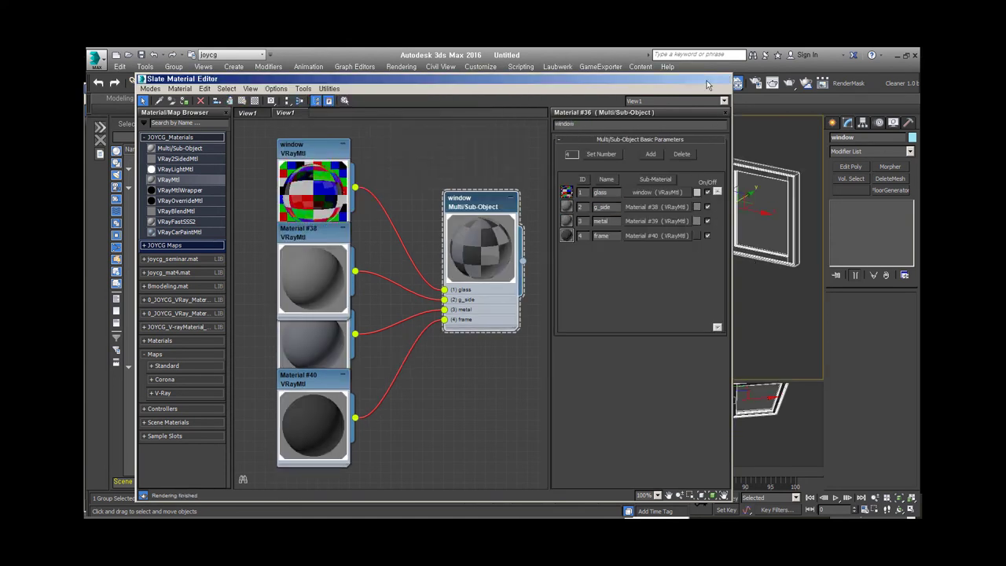
{"action": "left_click", "coordinate": [707, 80]}
{"action": "key", "text": "alt+q"}
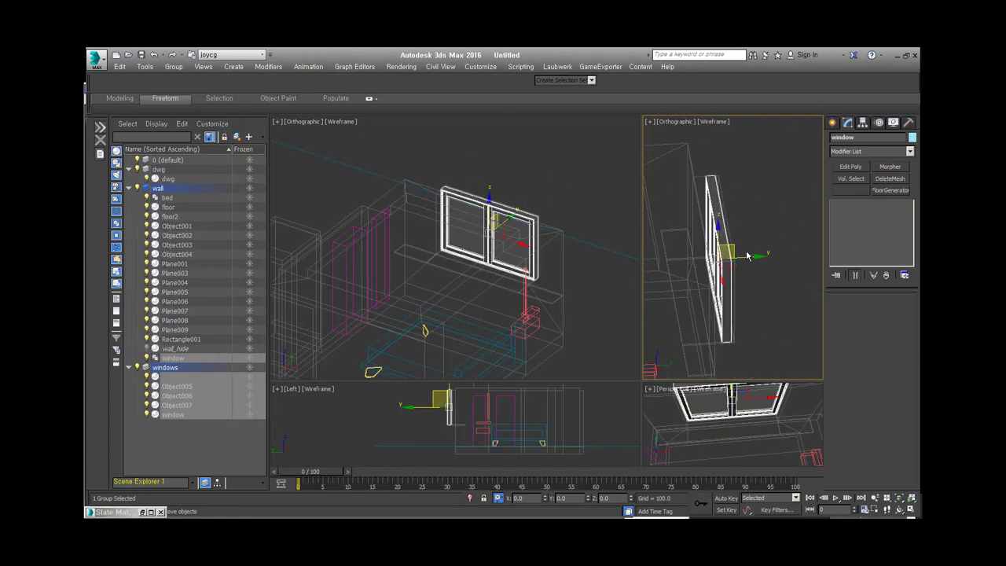
- Draw a snapped vertical Line up the doorway as the door frame path
{"action": "middle_click_drag", "start_coordinate": [676, 267], "coordinate": [697, 279], "text": "alt"}
{"action": "left_click", "coordinate": [698, 279]}
{"action": "key", "text": "ctrl+d"}
{"action": "key", "text": "z"}
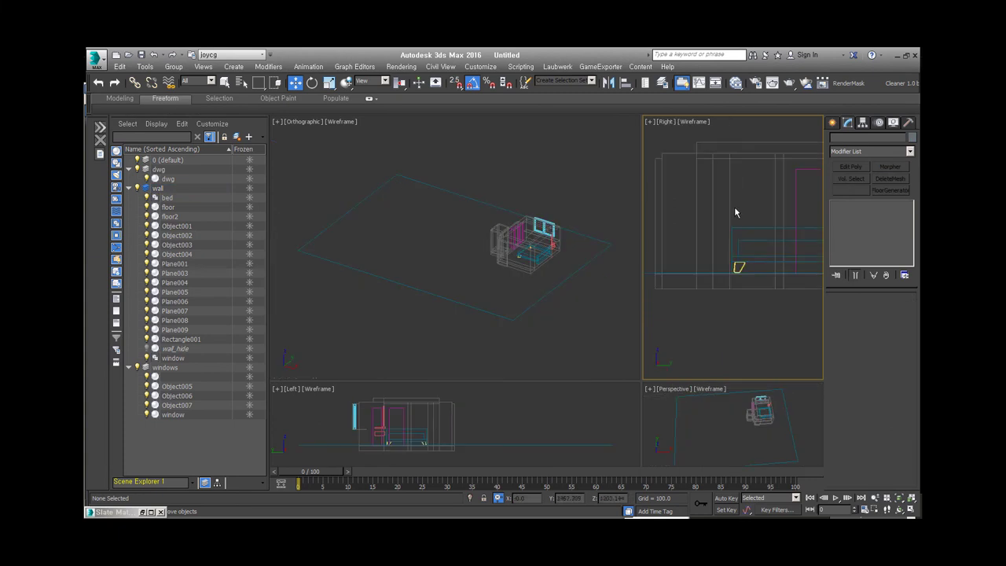
{"action": "left_click", "coordinate": [848, 122]}
{"action": "left_click", "coordinate": [848, 138]}
{"action": "left_click", "coordinate": [852, 199]}
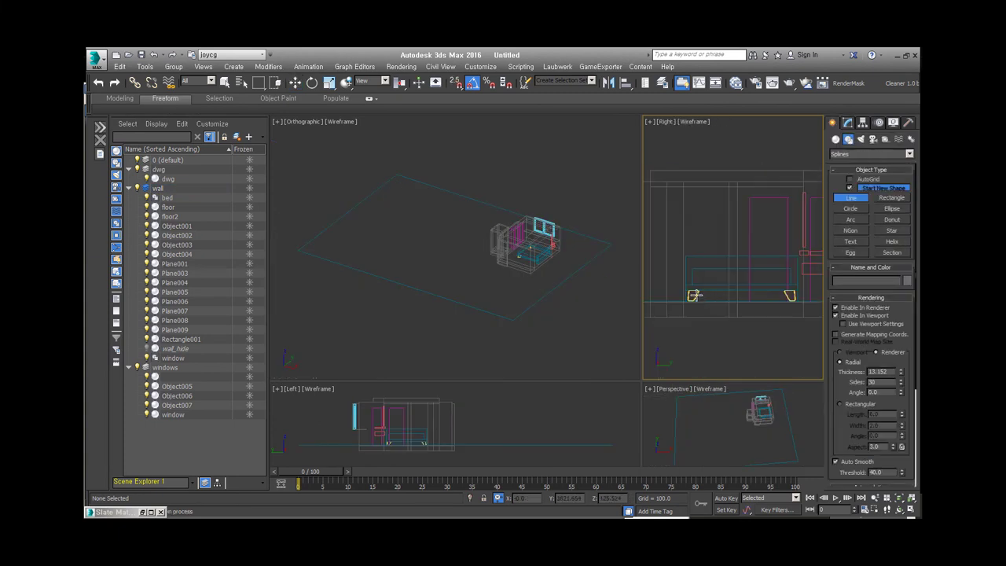
{"action": "key", "text": "s"}
{"action": "left_click", "coordinate": [691, 299]}
{"action": "right_click", "coordinate": [729, 302]}
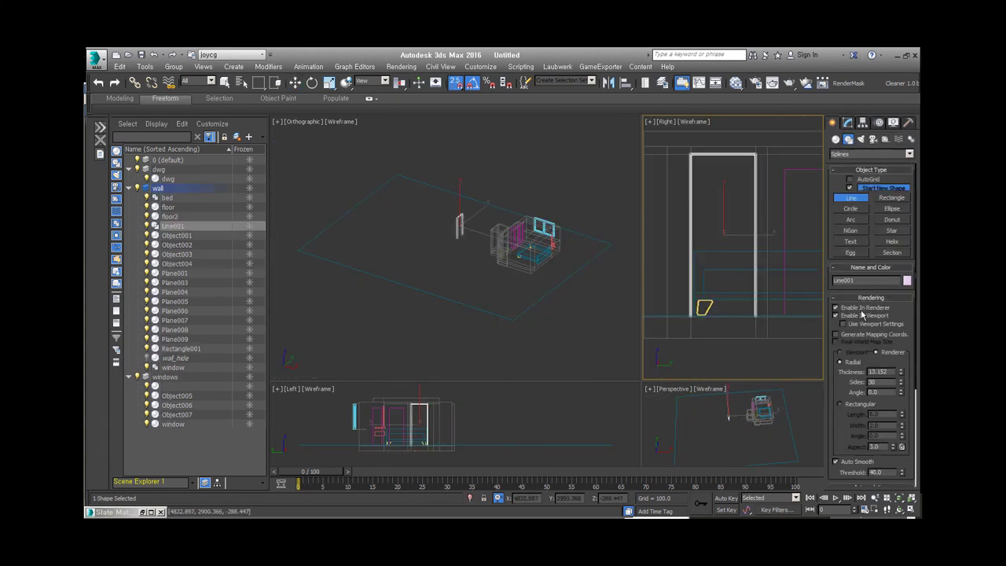
- Draw overlapping thin Rectangles in Top view for the frame's cross-section profile
{"action": "key", "text": "w"}
{"action": "key", "text": "t"}
{"action": "key", "text": "z"}
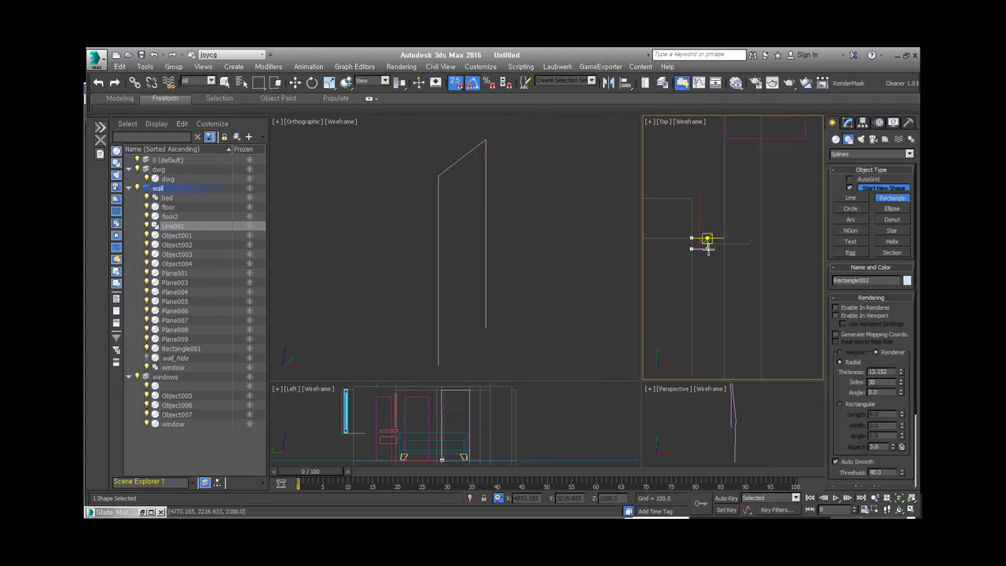
{"action": "left_click_drag", "start_coordinate": [694, 240], "coordinate": [724, 237]}
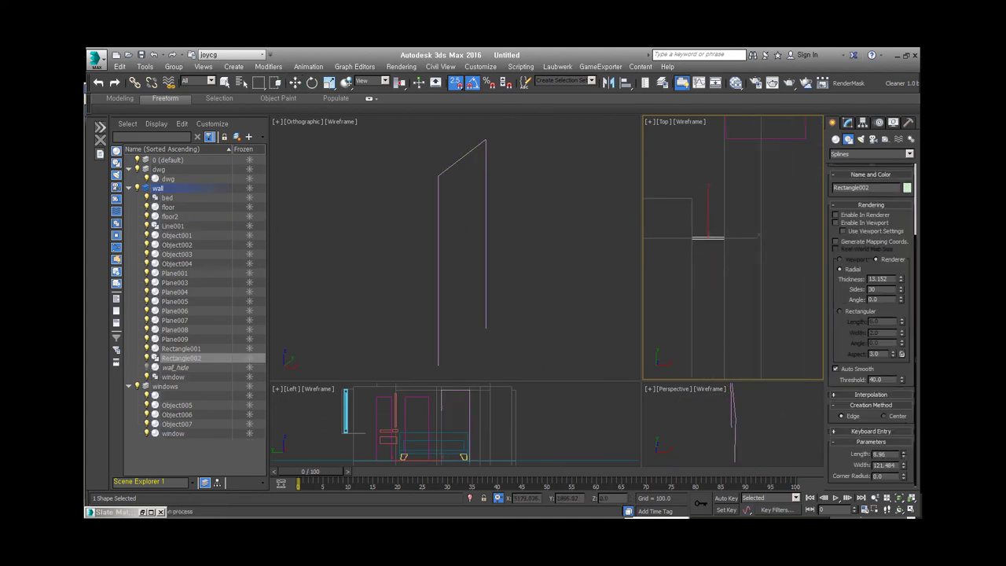
{"action": "key", "text": "w"}
{"action": "key", "text": "z"}
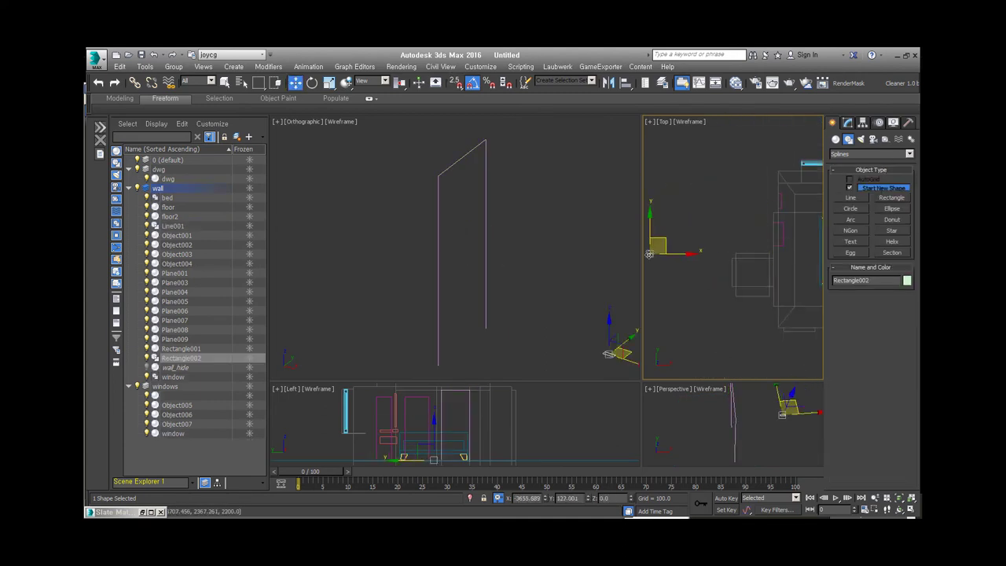
{"action": "left_click", "coordinate": [724, 298]}
{"action": "key", "text": "z"}
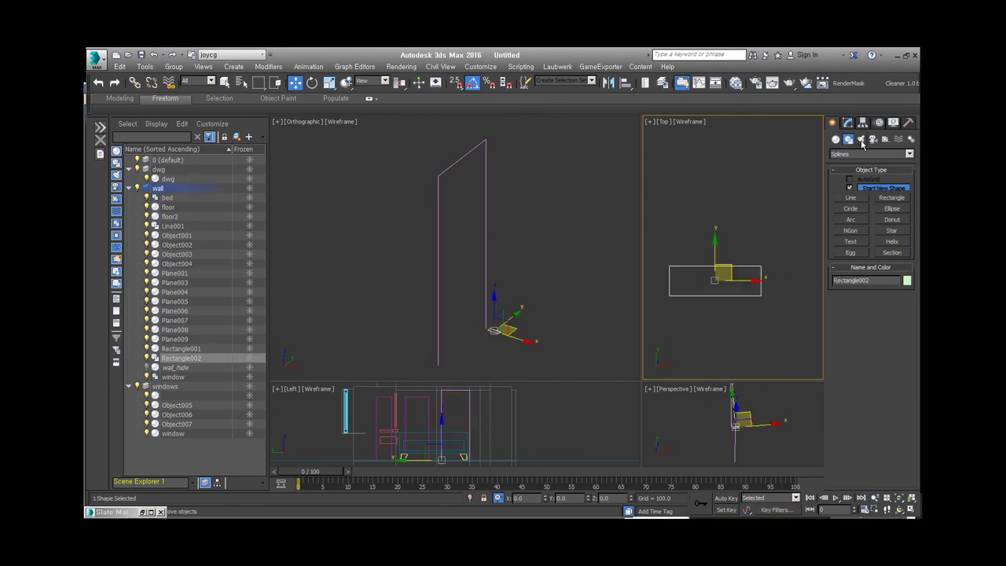
{"action": "left_click", "coordinate": [892, 198]}
{"action": "key", "text": "w"}
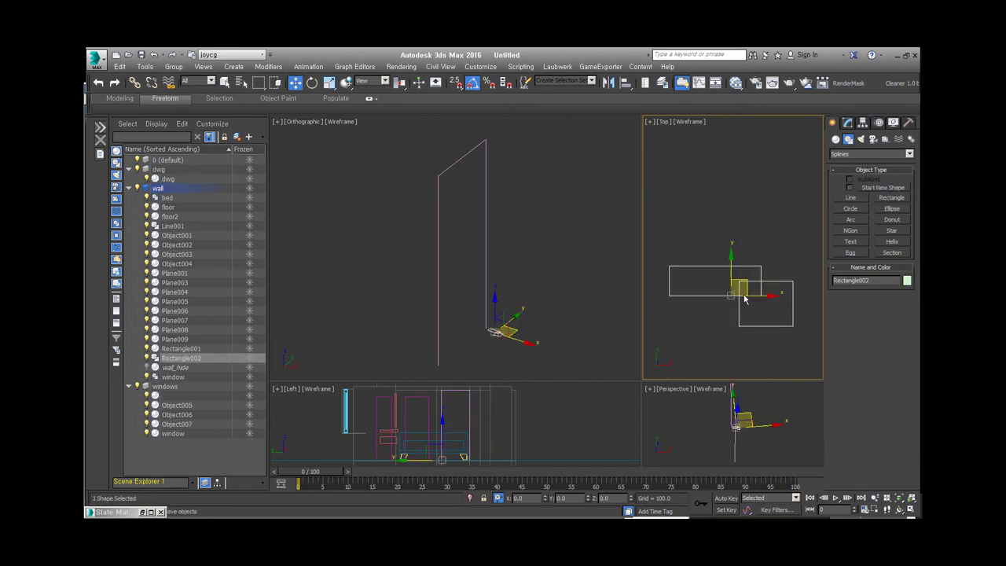
{"action": "key", "text": "z"}
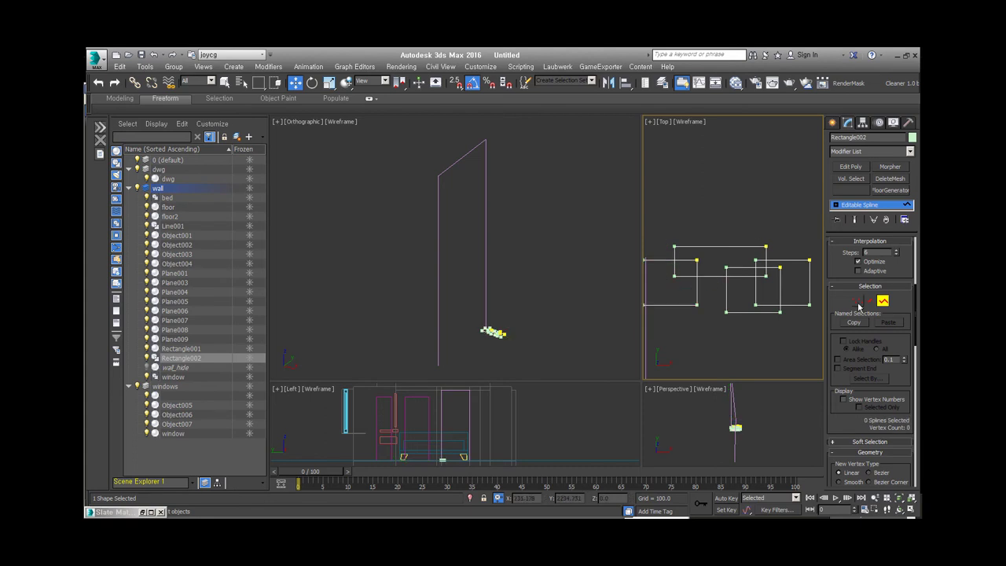
- Merge the profile rectangles into Rectangle002's stepped Editable Spline outline
{"action": "left_click", "coordinate": [757, 246]}
{"action": "scroll", "coordinate": [854, 327], "scroll_direction": "down", "scroll_amount": 5}
{"action": "left_click", "coordinate": [855, 221]}
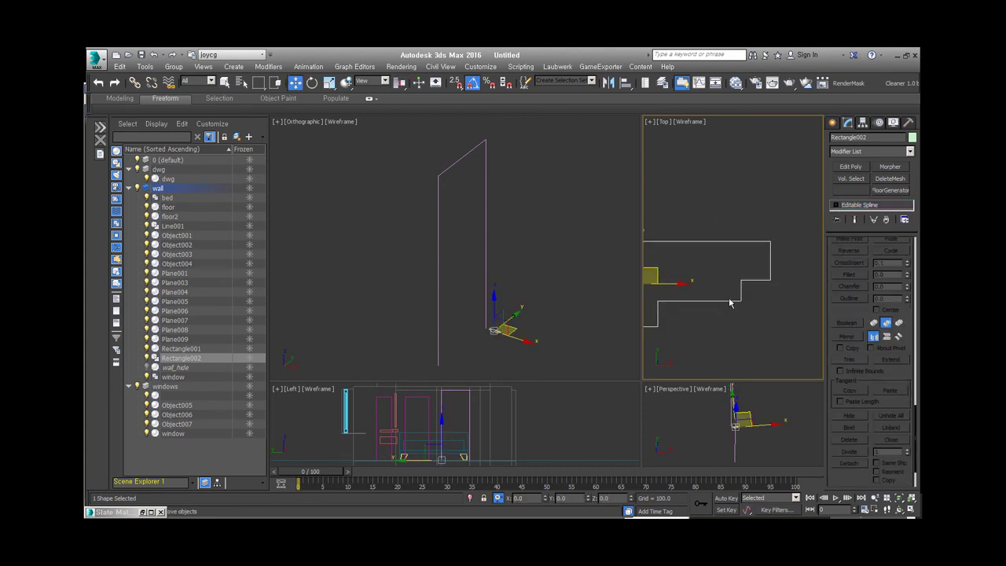
{"action": "left_click", "coordinate": [836, 205]}
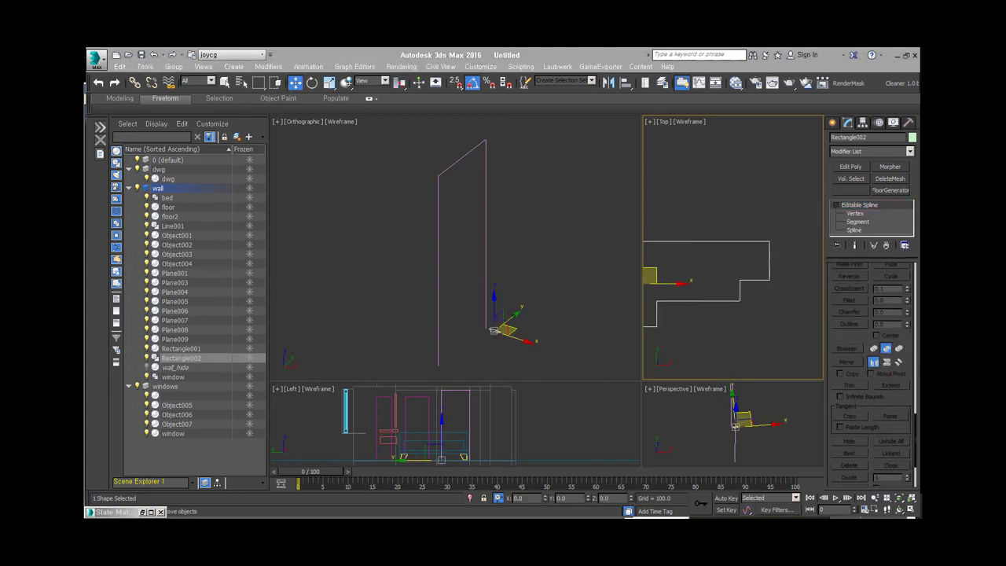
{"action": "key", "text": "alt+Tab"}
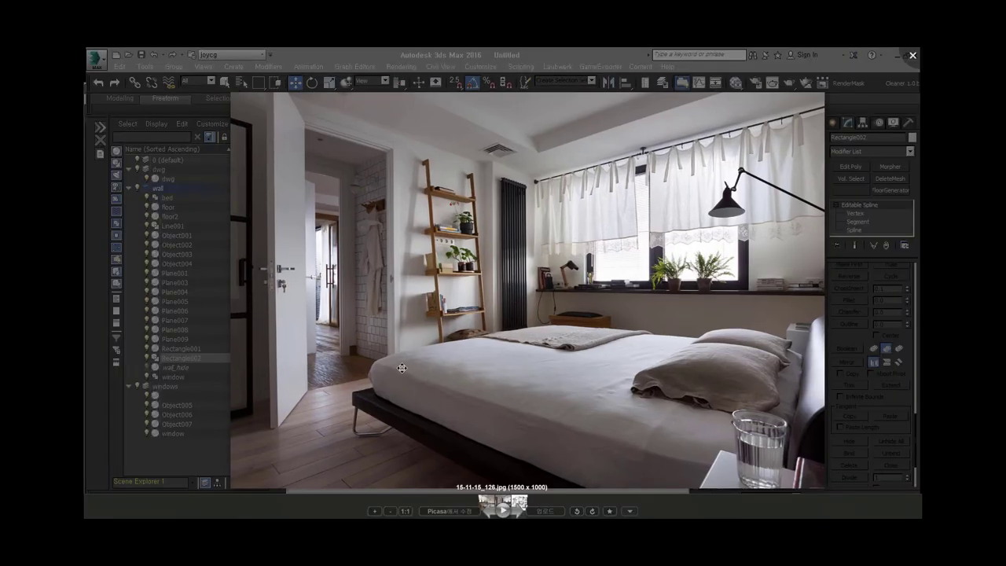
- Close the Picasa photo and fillet the corners of Rectangle002's stepped profile
{"action": "key", "text": "Escape"}
{"action": "key", "text": "alt+Tab"}
{"action": "scroll", "coordinate": [846, 353], "scroll_direction": "up", "scroll_amount": 3}
{"action": "left_click", "coordinate": [849, 371]}
{"action": "scroll", "coordinate": [524, 320], "scroll_direction": "up", "scroll_amount": 4}
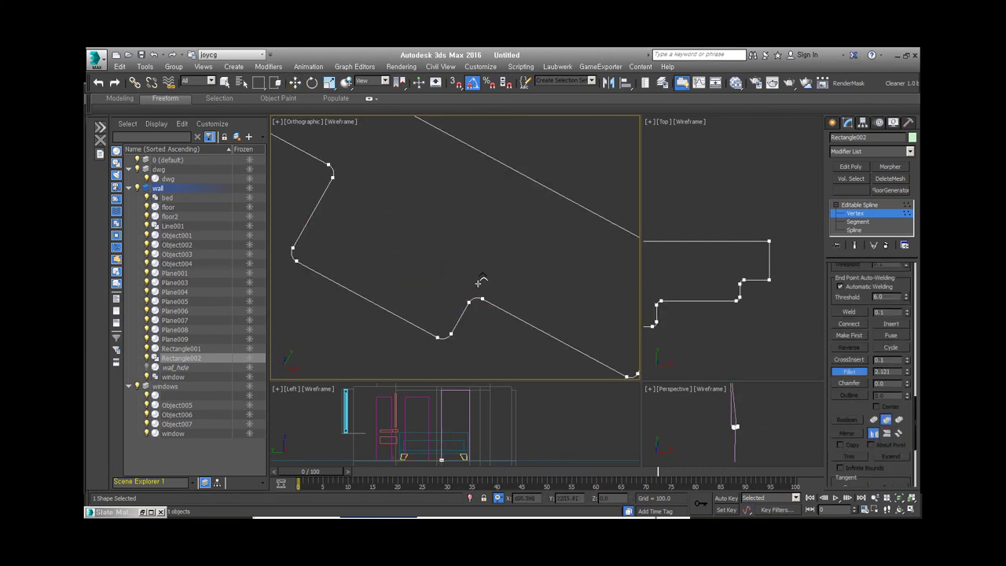
- Sweep the Line001 path into a door frame, using Rectangle002 as the custom section
{"action": "key", "text": "w"}
{"action": "key", "text": "1"}
{"action": "scroll", "coordinate": [596, 304], "scroll_direction": "down", "scroll_amount": 4}
{"action": "left_click", "coordinate": [833, 123]}
{"action": "left_click", "coordinate": [521, 288]}
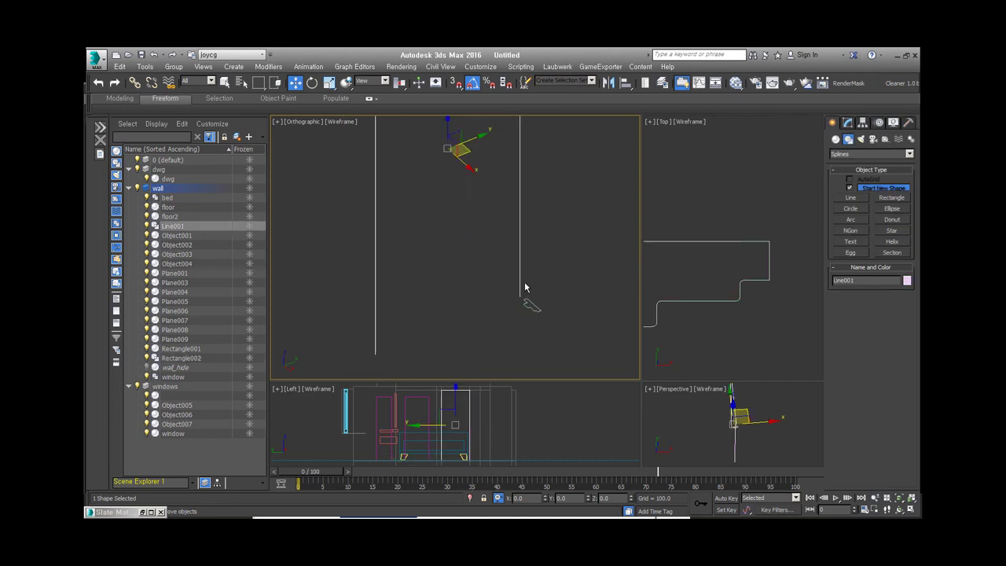
{"action": "left_click", "coordinate": [847, 123]}
{"action": "left_click", "coordinate": [871, 151]}
{"action": "left_click", "coordinate": [865, 321]}
{"action": "left_click", "coordinate": [838, 325]}
{"action": "left_click", "coordinate": [848, 353]}
{"action": "left_click", "coordinate": [590, 349]}
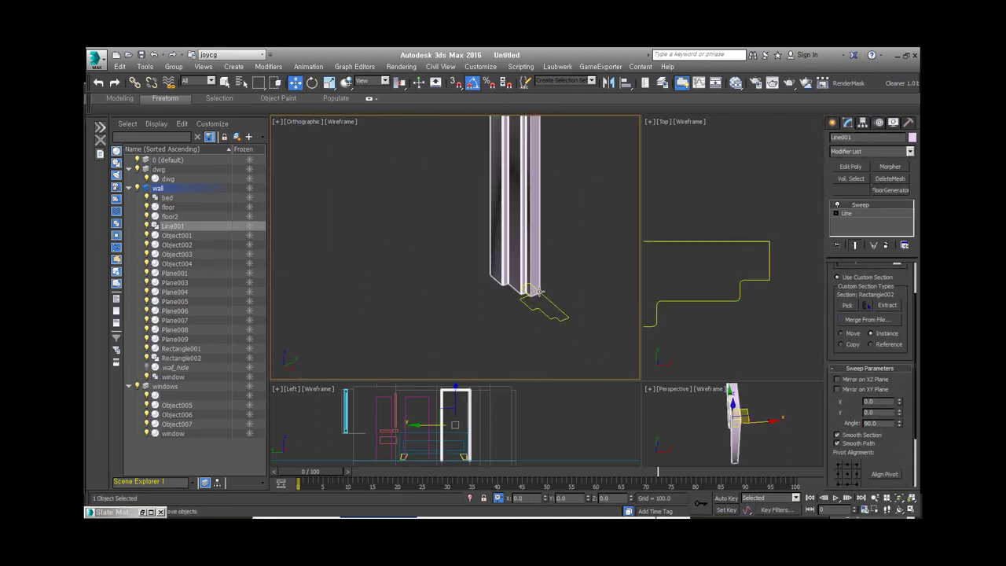
- Adjust the sweep's pivot alignment so the stepped profile sits correctly on the path
{"action": "key", "text": "t"}
{"action": "key", "text": "ctrl+shift+z"}
{"action": "scroll", "coordinate": [511, 307], "scroll_direction": "up", "scroll_amount": 3}
{"action": "scroll", "coordinate": [551, 251], "scroll_direction": "up", "scroll_amount": 3}
{"action": "middle_click_drag", "start_coordinate": [538, 180], "coordinate": [587, 304], "text": "alt"}
{"action": "key", "text": "t"}
{"action": "key", "text": "ctrl+shift+z"}
{"action": "left_click", "coordinate": [849, 466]}
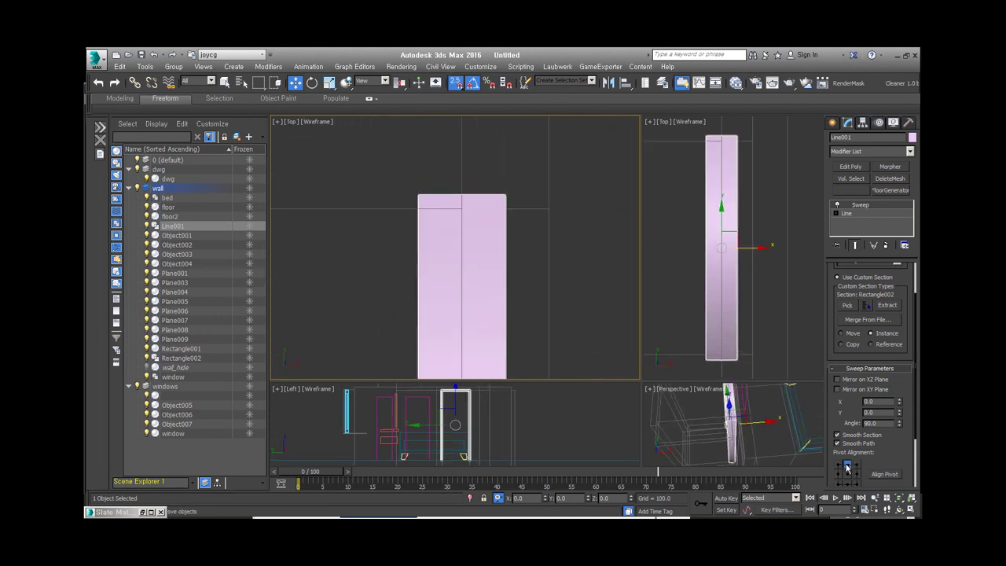
{"action": "left_click", "coordinate": [838, 474]}
{"action": "mouse_move", "coordinate": [557, 344]}
{"action": "middle_mouse_down", "text": "alt"}
{"action": "mouse_move", "coordinate": [468, 225]}
{"action": "mouse_move", "coordinate": [441, 236]}
{"action": "middle_mouse_up", "text": "alt"}
{"action": "left_click", "coordinate": [881, 352]}
- Shift-drag a copy of the door frame (Line002) to the second doorway
{"action": "scroll", "coordinate": [489, 285], "scroll_direction": "up", "scroll_amount": 3}
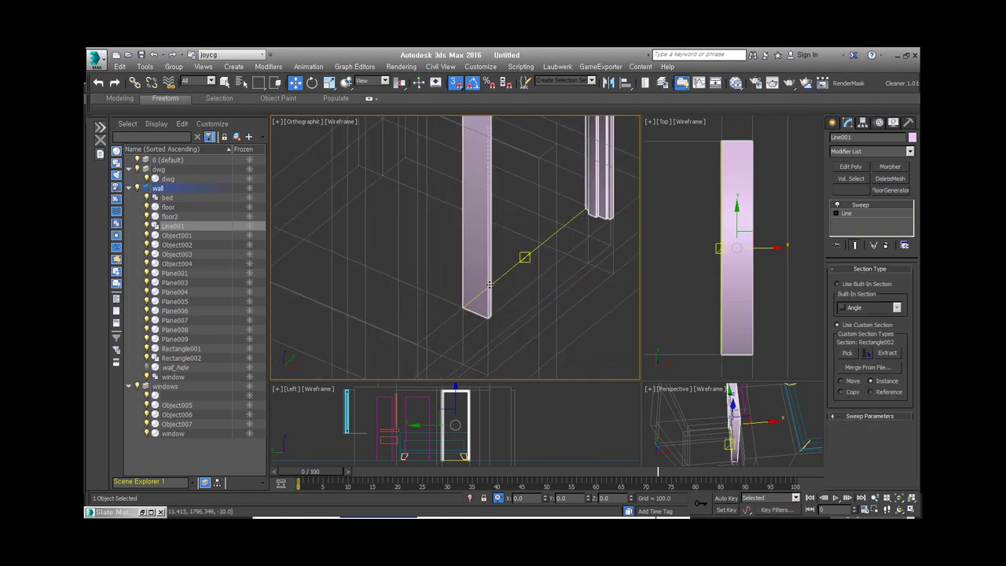
{"action": "scroll", "coordinate": [512, 330], "scroll_direction": "down", "scroll_amount": 5}
{"action": "left_click_drag", "start_coordinate": [534, 307], "coordinate": [503, 275], "text": "shift"}
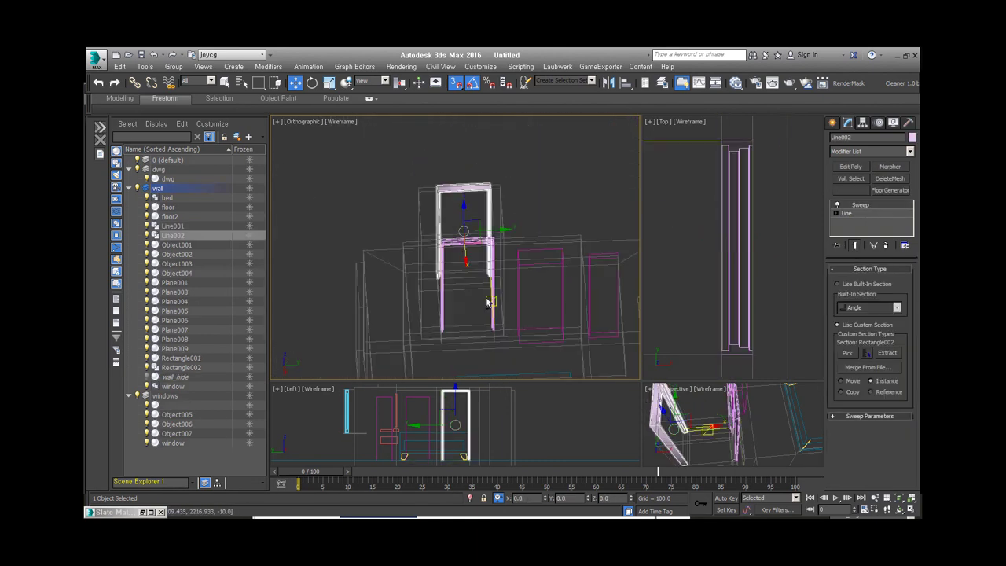
{"action": "left_click", "coordinate": [538, 297]}
{"action": "middle_click_drag", "start_coordinate": [537, 298], "coordinate": [468, 281], "text": "alt"}
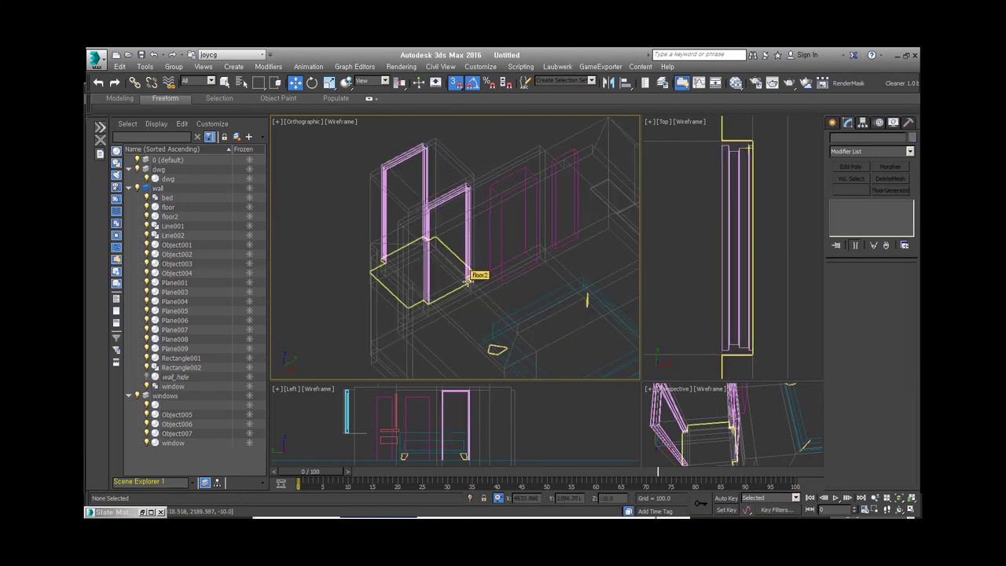
{"action": "left_click", "coordinate": [173, 225]}
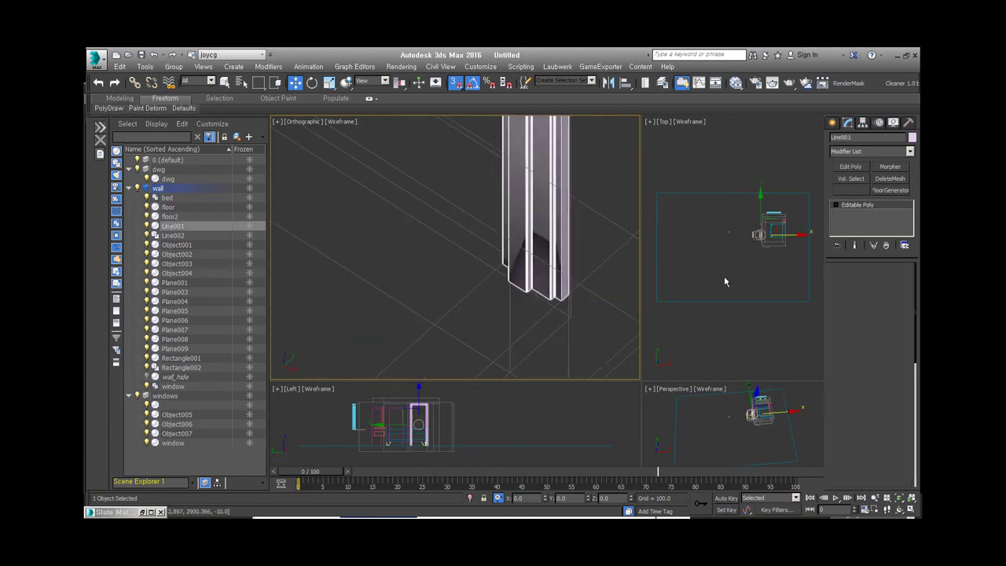
- Select the door leaf panel Object009 apart from the Line001 frame and frame it in view
{"action": "left_click", "coordinate": [884, 281]}
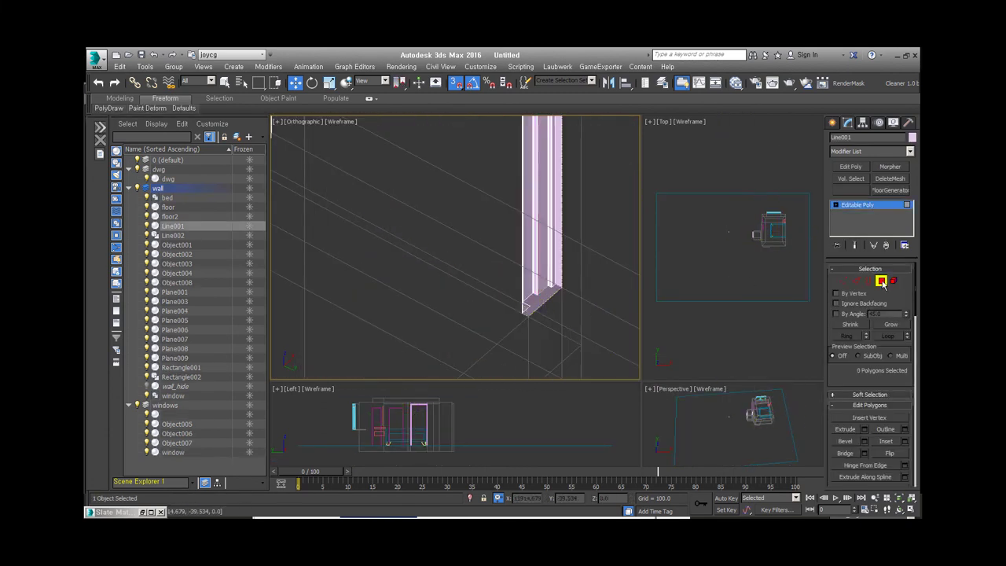
{"action": "left_click", "coordinate": [543, 236]}
{"action": "scroll", "coordinate": [524, 245], "scroll_direction": "down", "scroll_amount": 3}
{"action": "scroll", "coordinate": [525, 244], "scroll_direction": "up", "scroll_amount": 3}
{"action": "left_click", "coordinate": [467, 281]}
{"action": "middle_click_drag", "start_coordinate": [467, 280], "coordinate": [489, 197], "text": "alt"}
{"action": "key", "text": "4"}
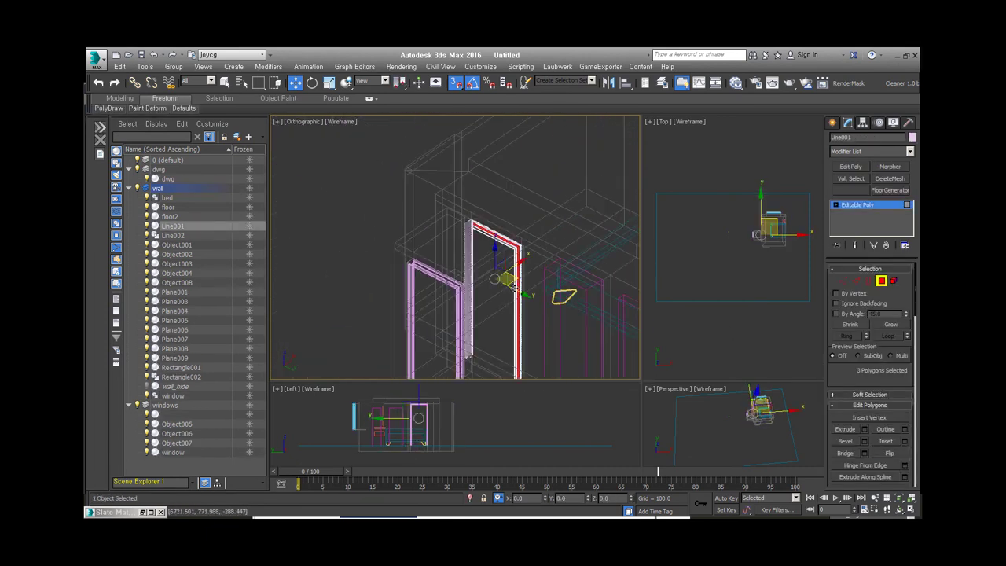
{"action": "scroll", "coordinate": [532, 349], "scroll_direction": "down", "scroll_amount": 2}
{"action": "scroll", "coordinate": [525, 326], "scroll_direction": "up", "scroll_amount": 5}
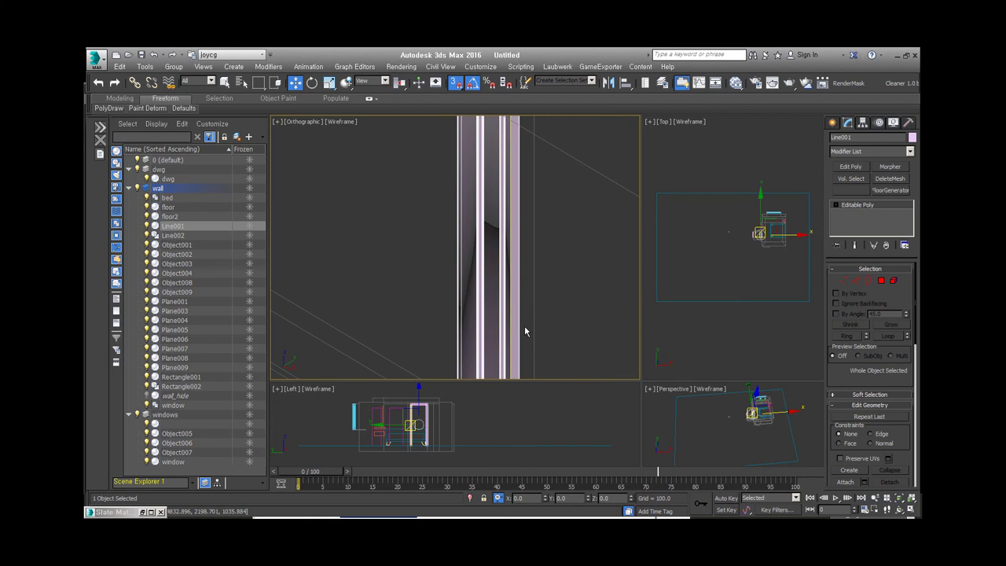
{"action": "left_click", "coordinate": [515, 281], "text": "alt"}
{"action": "scroll", "coordinate": [515, 282], "scroll_direction": "down", "scroll_amount": 3}
{"action": "key", "text": "z"}
{"action": "middle_click_drag", "start_coordinate": [444, 243], "coordinate": [549, 302], "text": "alt"}
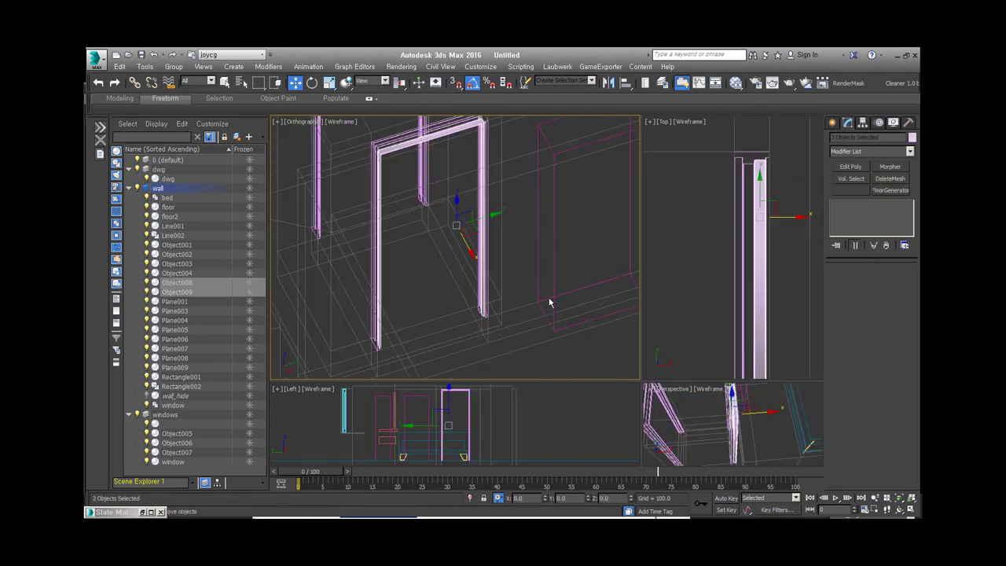
- Isolate Object009 and select its open border at Border sub-object level
{"action": "key", "text": "alt+q"}
{"action": "key", "text": "2"}
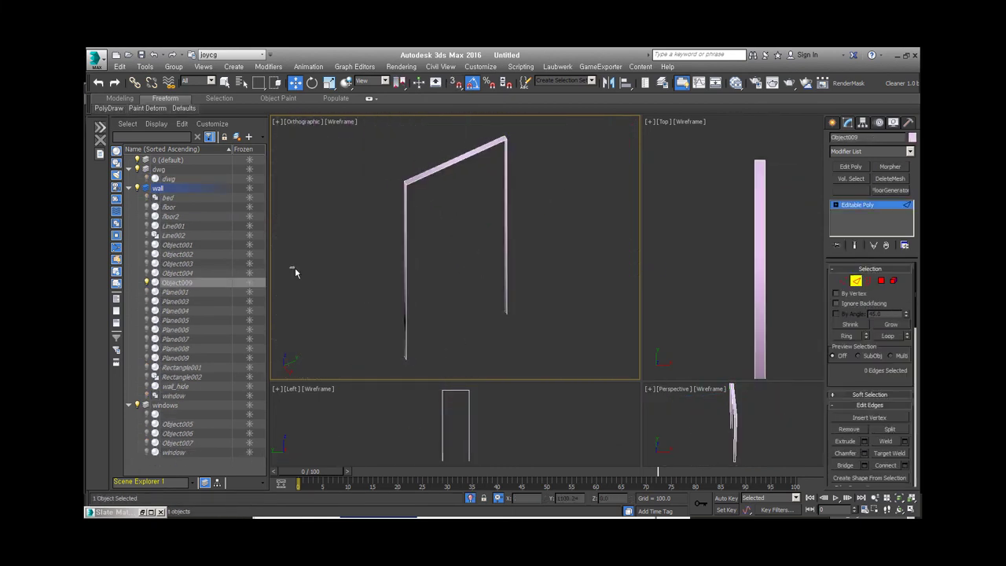
{"action": "left_click", "coordinate": [868, 281]}
{"action": "left_click", "coordinate": [411, 332]}
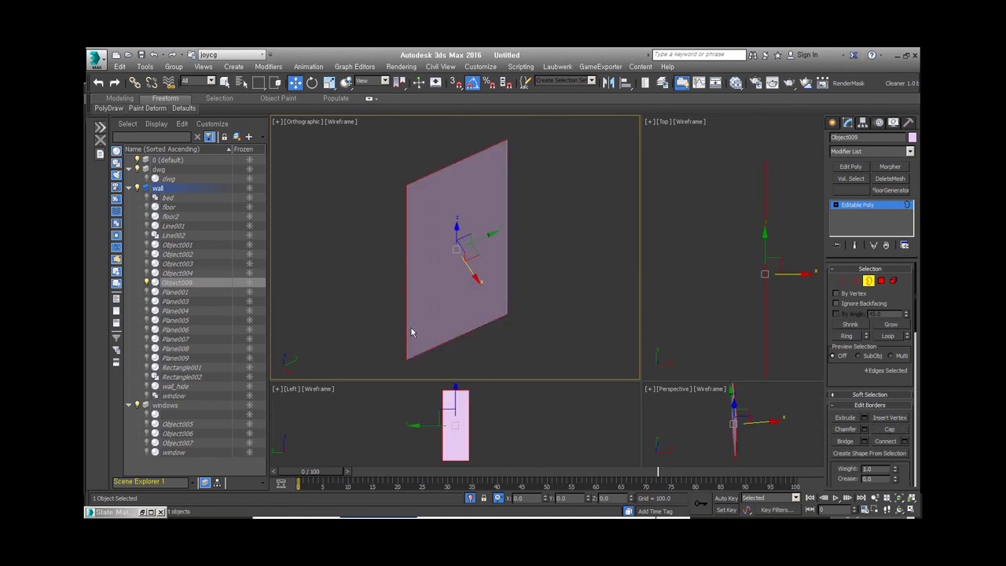
{"action": "key", "text": "ctrl+shift+c"}
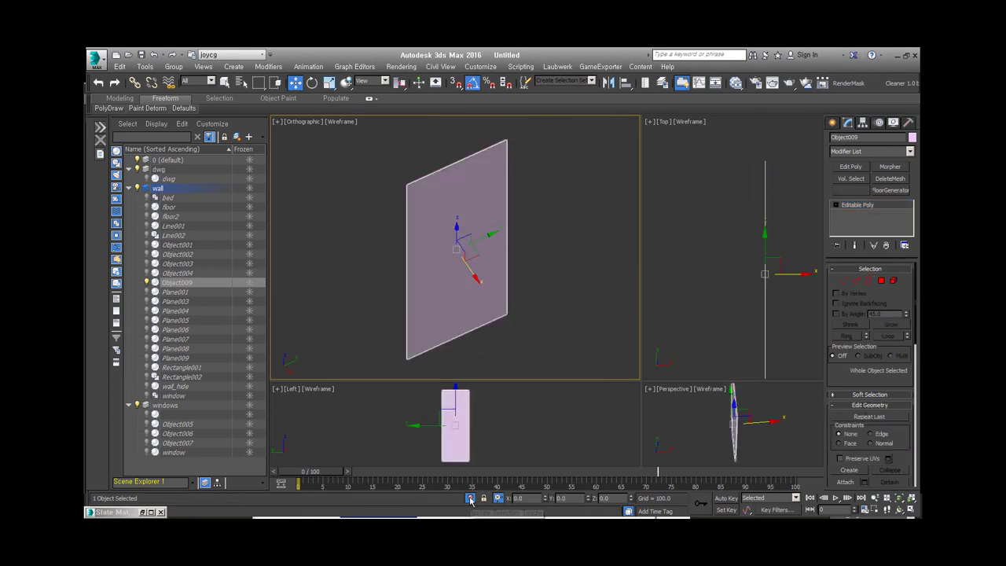
{"action": "key", "text": "alt+q"}
- Shell the door leaf 30 units thick and collapse it to Editable Poly
{"action": "key", "text": "t"}
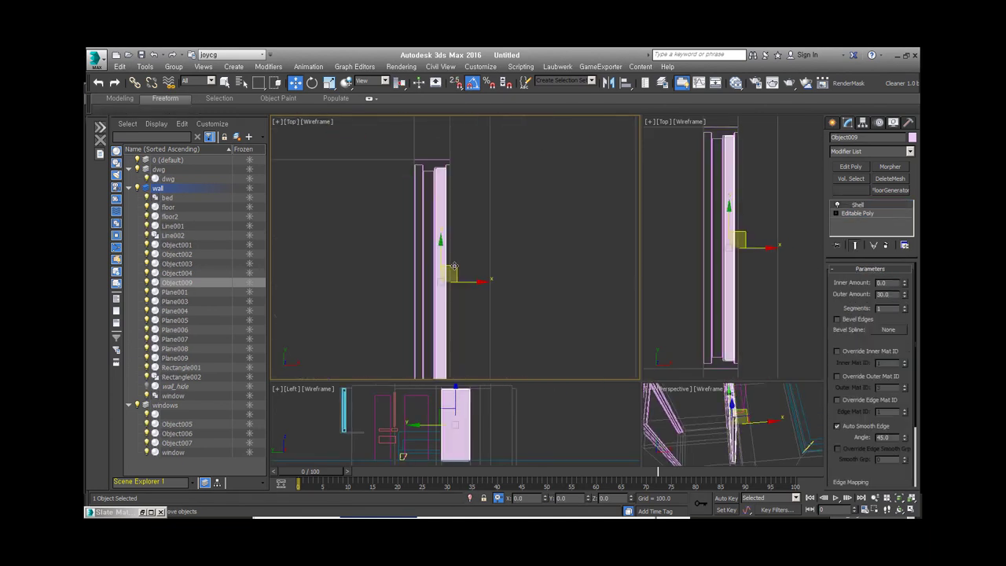
{"action": "middle_click_drag", "start_coordinate": [640, 300], "coordinate": [551, 315], "text": "alt"}
{"action": "key", "text": "t"}
- Check the door leaf's pivot in the Hierarchy panel and test-rotate it
{"action": "left_click", "coordinate": [863, 123]}
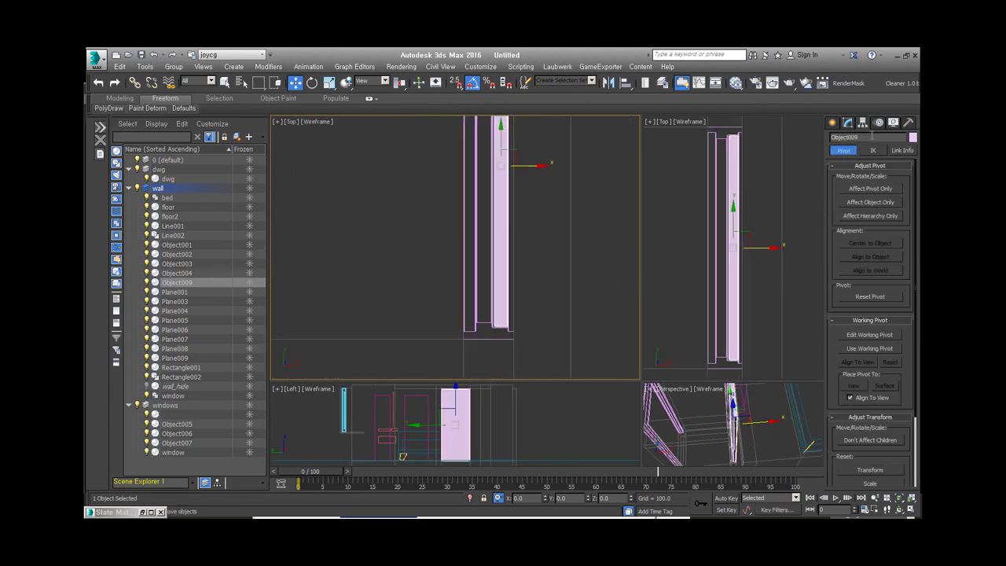
{"action": "scroll", "coordinate": [523, 318], "scroll_direction": "up", "scroll_amount": 3}
{"action": "key", "text": "e"}
{"action": "scroll", "coordinate": [520, 282], "scroll_direction": "down", "scroll_amount": 3}
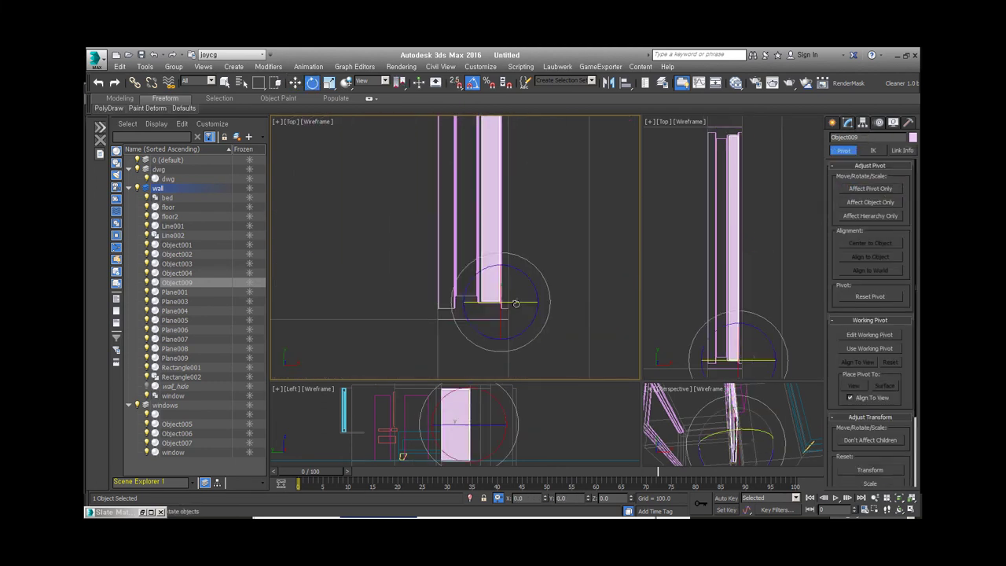
{"action": "left_click_drag", "start_coordinate": [528, 283], "coordinate": [534, 271]}
{"action": "scroll", "coordinate": [535, 272], "scroll_direction": "up", "scroll_amount": 2}
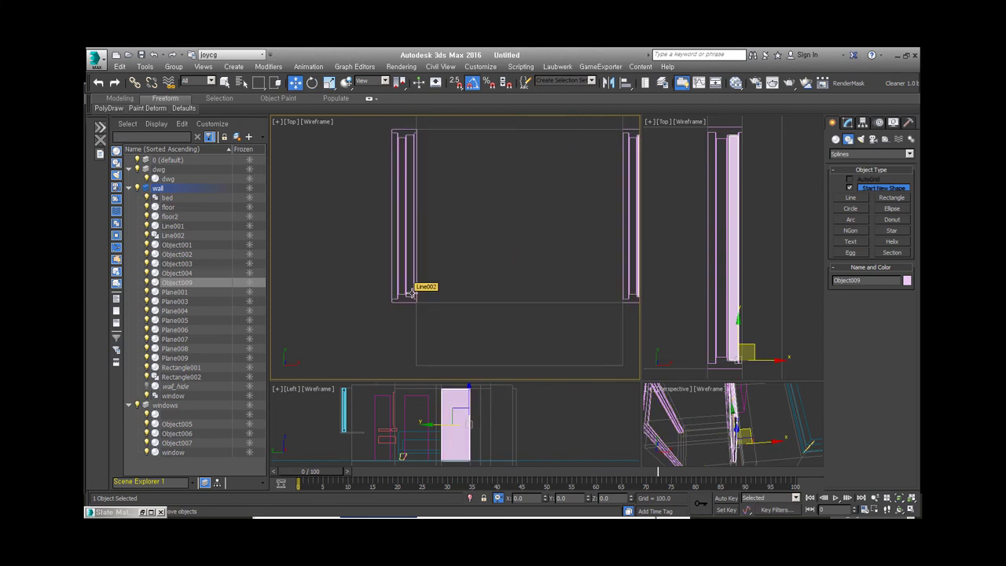
{"action": "middle_click_drag", "start_coordinate": [535, 271], "coordinate": [515, 290], "text": "alt"}
{"action": "key", "text": "w"}
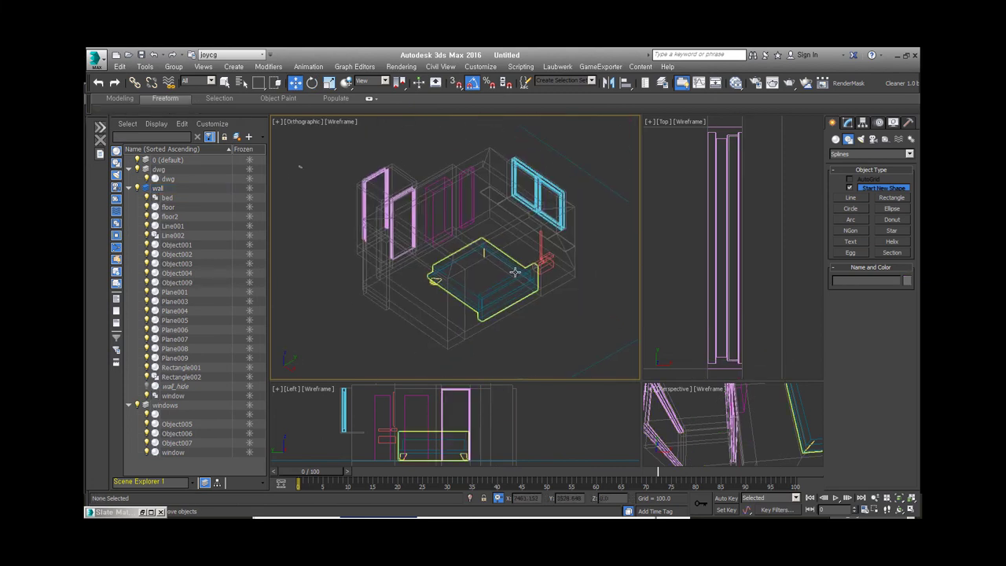
- Select the floor object to display its FloorGenerator plank settings
{"action": "scroll", "coordinate": [515, 272], "scroll_direction": "up", "scroll_amount": 3}
{"action": "left_click", "coordinate": [478, 268]}
{"action": "scroll", "coordinate": [488, 282], "scroll_direction": "down", "scroll_amount": 2}
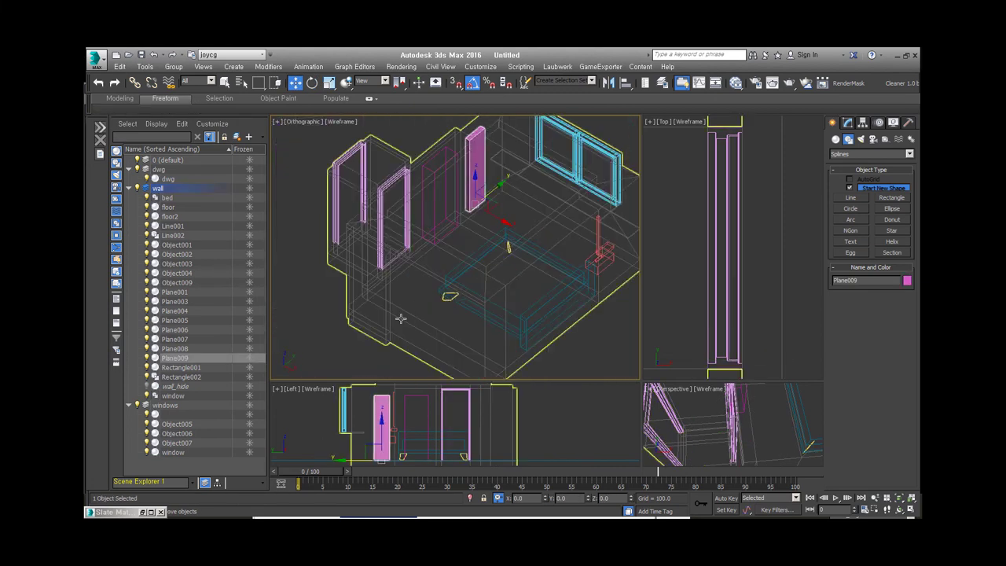
{"action": "left_click", "coordinate": [400, 318]}
{"action": "scroll", "coordinate": [460, 311], "scroll_direction": "up", "scroll_amount": 3}
- Compare with the reference photo, set plank width 90, and flip the plank direction
{"action": "scroll", "coordinate": [467, 333], "scroll_direction": "up", "scroll_amount": 3}
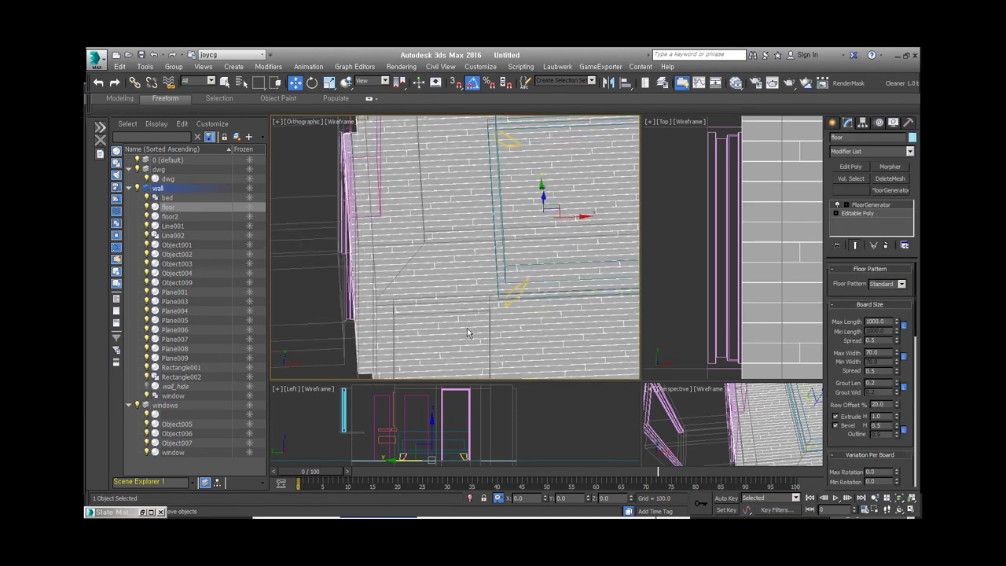
{"action": "middle_click_drag", "start_coordinate": [467, 333], "coordinate": [442, 506], "text": "alt"}
{"action": "double_click", "coordinate": [378, 472]}
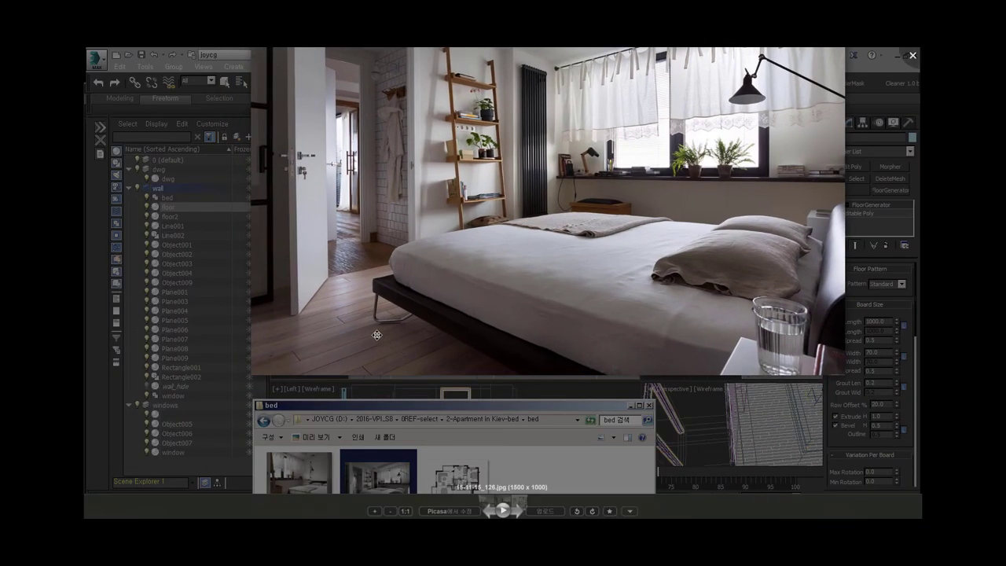
{"action": "left_click", "coordinate": [913, 55]}
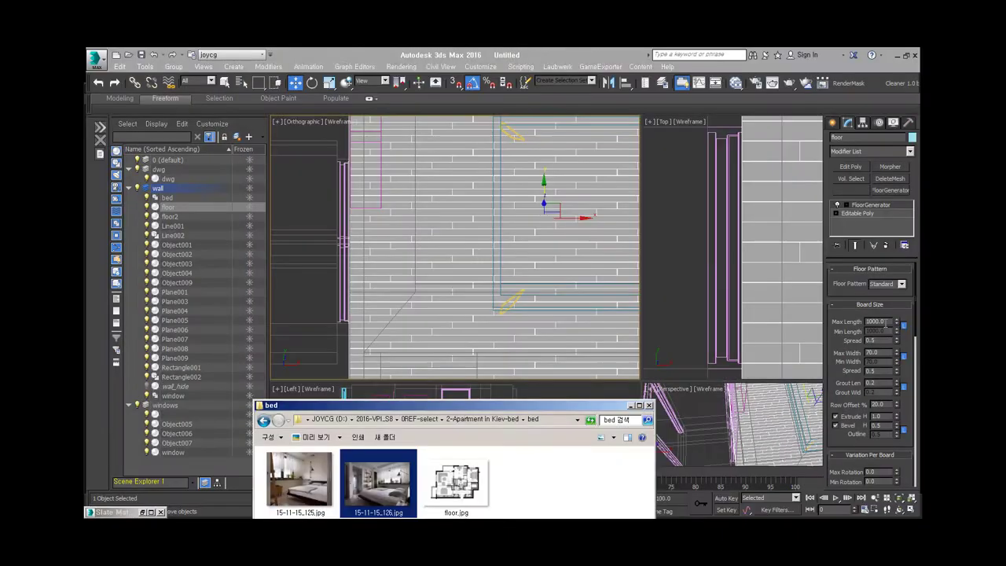
{"action": "type", "text": "150090"}
{"action": "key", "text": "Return"}
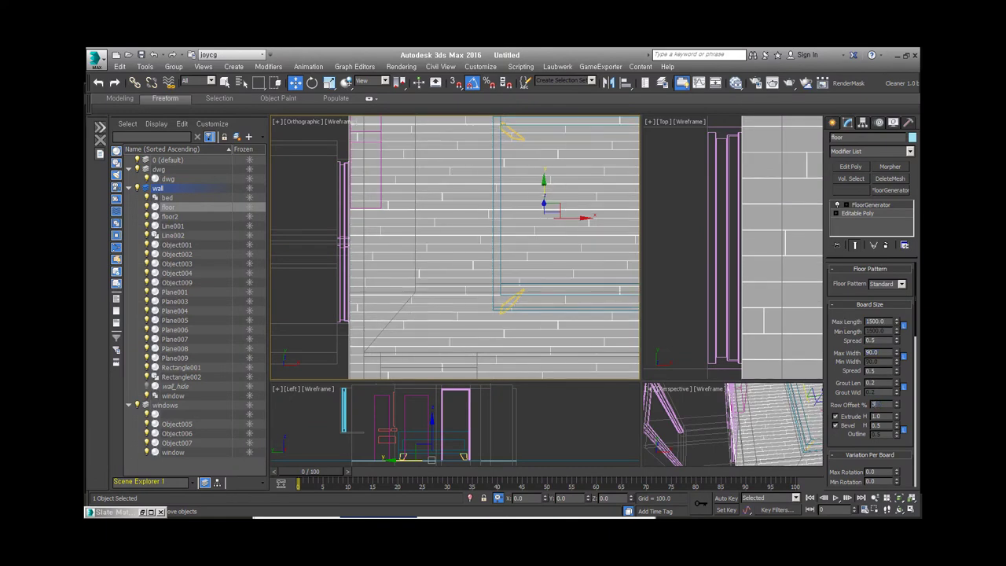
{"action": "scroll", "coordinate": [873, 354], "scroll_direction": "down", "scroll_amount": 5}
{"action": "left_click", "coordinate": [887, 297]}
- Set the floor planks to 120 maximum width and 10 thickness
{"action": "scroll", "coordinate": [873, 354], "scroll_direction": "up", "scroll_amount": 3}
{"action": "scroll", "coordinate": [833, 315], "scroll_direction": "up", "scroll_amount": 2}
{"action": "type", "text": "120"}
{"action": "key", "text": "Return"}
{"action": "type", "text": "0"}
{"action": "key", "text": "Return"}
{"action": "scroll", "coordinate": [471, 236], "scroll_direction": "down", "scroll_amount": 3}
{"action": "middle_click_drag", "start_coordinate": [561, 348], "coordinate": [552, 295], "text": "alt"}
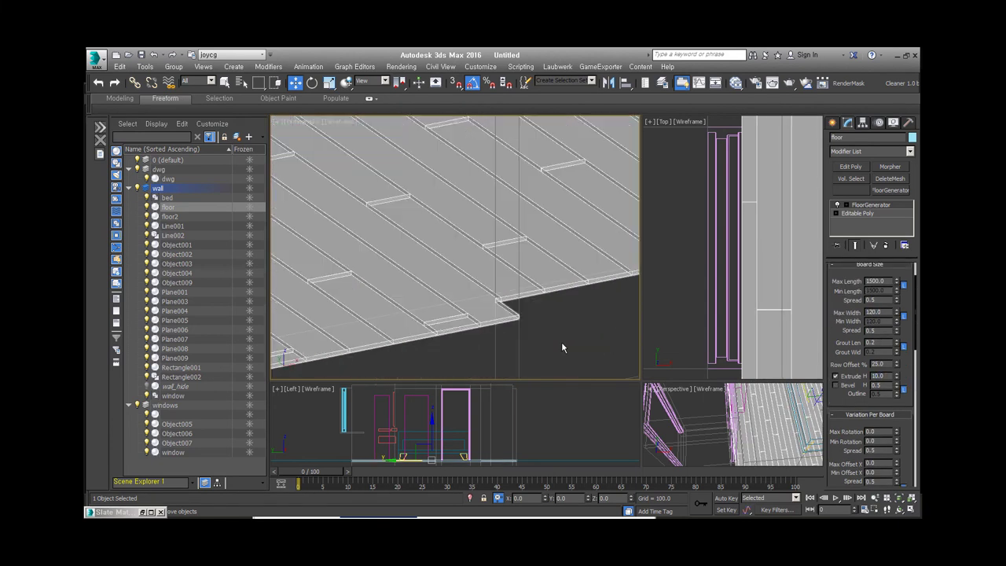
- Add FloorGenerator planks to floor2 and compare them against the bedroom reference photo
{"action": "scroll", "coordinate": [404, 314], "scroll_direction": "up", "scroll_amount": 2}
{"action": "left_click", "coordinate": [394, 326]}
{"action": "left_click", "coordinate": [466, 319]}
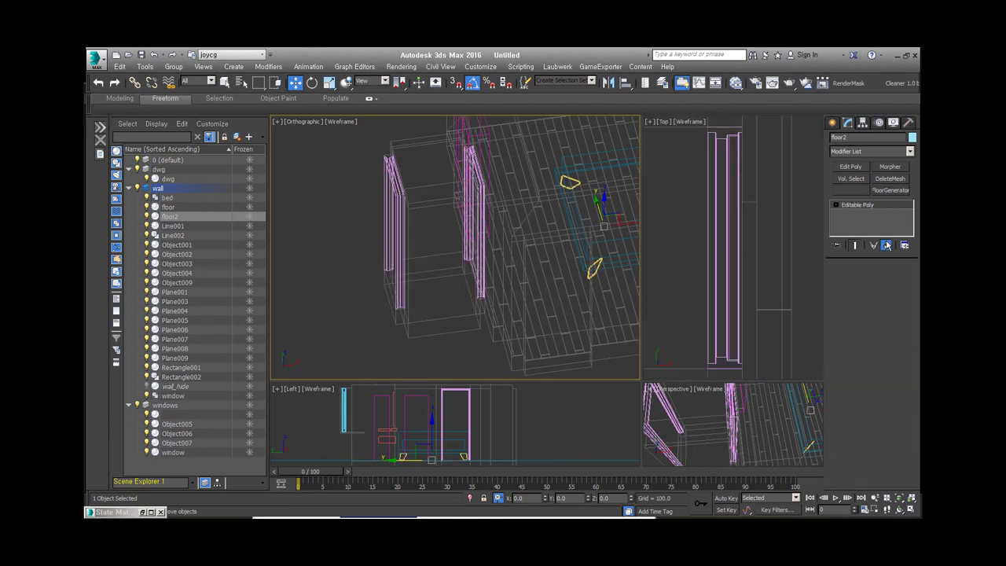
{"action": "left_click", "coordinate": [890, 190]}
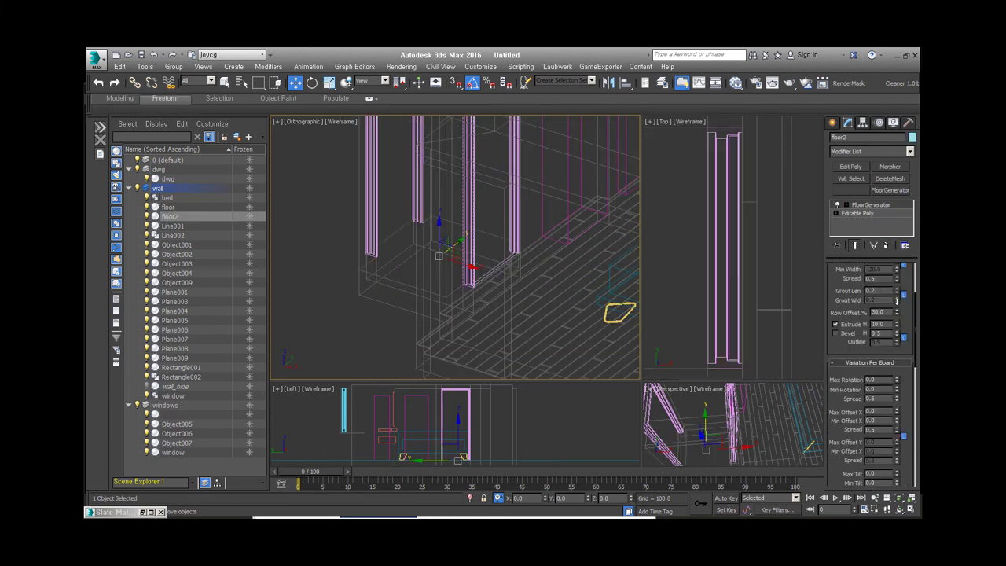
{"action": "scroll", "coordinate": [842, 410], "scroll_direction": "down", "scroll_amount": 5}
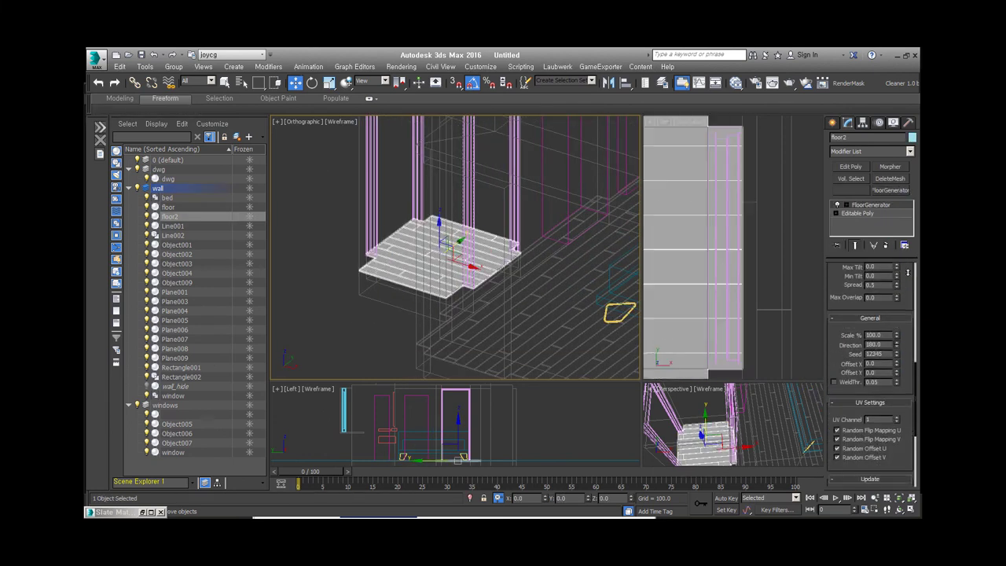
{"action": "scroll", "coordinate": [838, 360], "scroll_direction": "up", "scroll_amount": 5}
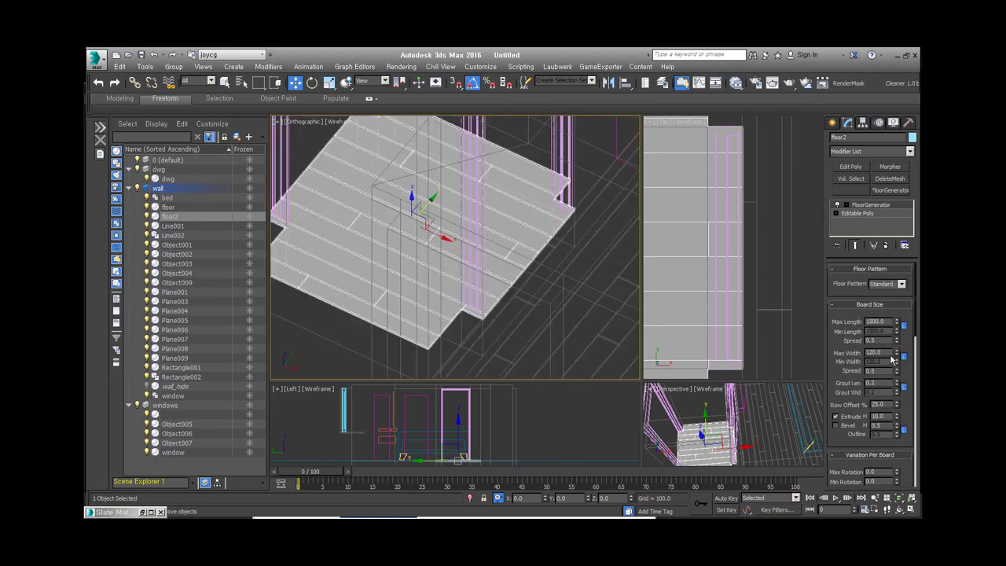
{"action": "scroll", "coordinate": [871, 369], "scroll_direction": "down", "scroll_amount": 5}
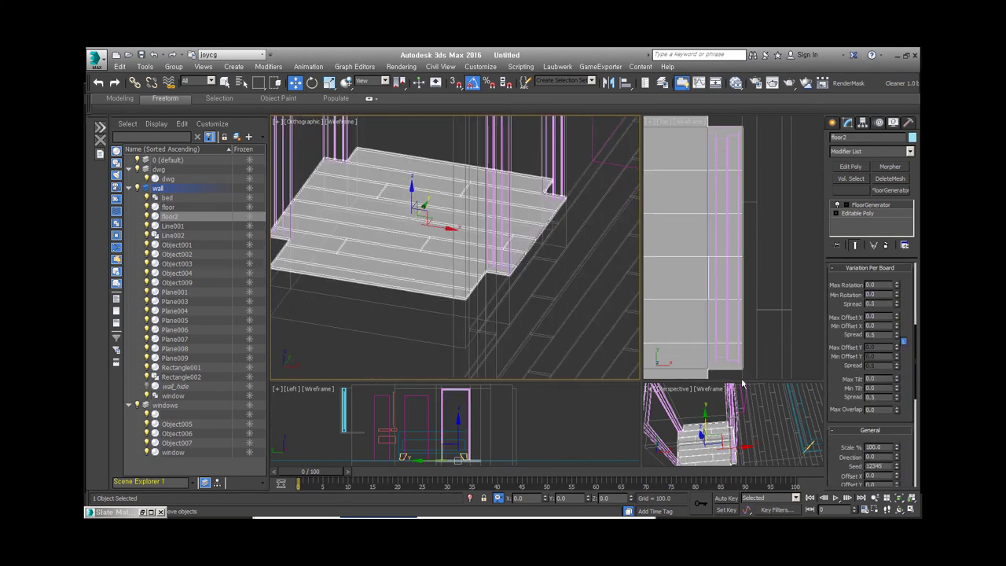
{"action": "double_click", "coordinate": [389, 505]}
{"action": "key", "text": "Escape"}
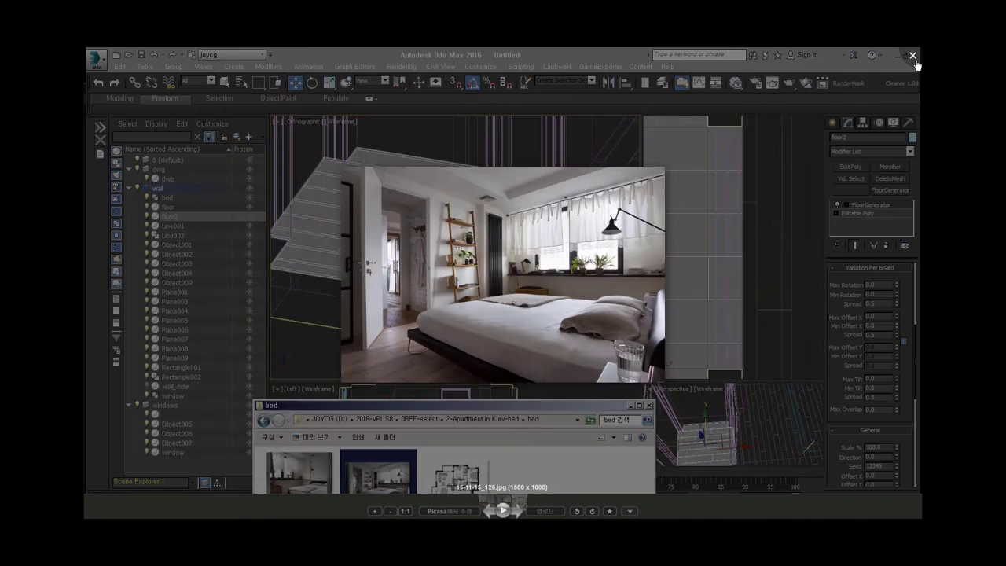
{"action": "scroll", "coordinate": [842, 414], "scroll_direction": "down", "scroll_amount": 5}
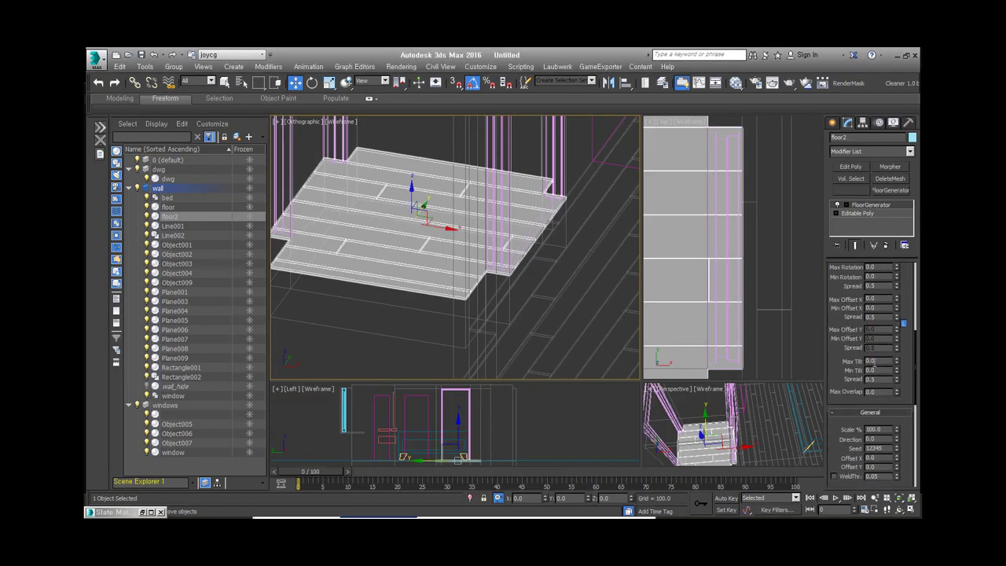
{"action": "scroll", "coordinate": [866, 361], "scroll_direction": "up", "scroll_amount": 5}
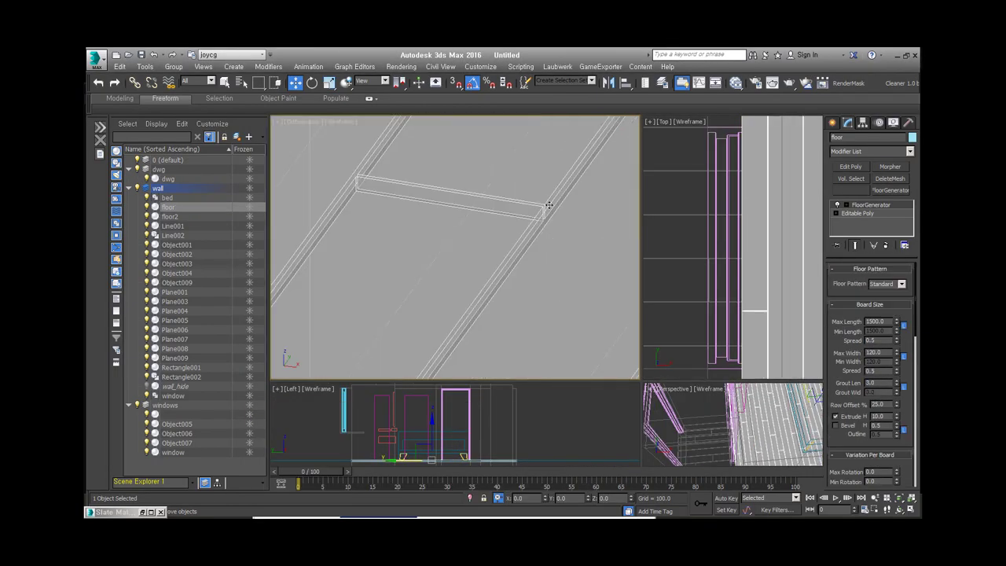
{"action": "scroll", "coordinate": [845, 409], "scroll_direction": "down", "scroll_amount": 3}
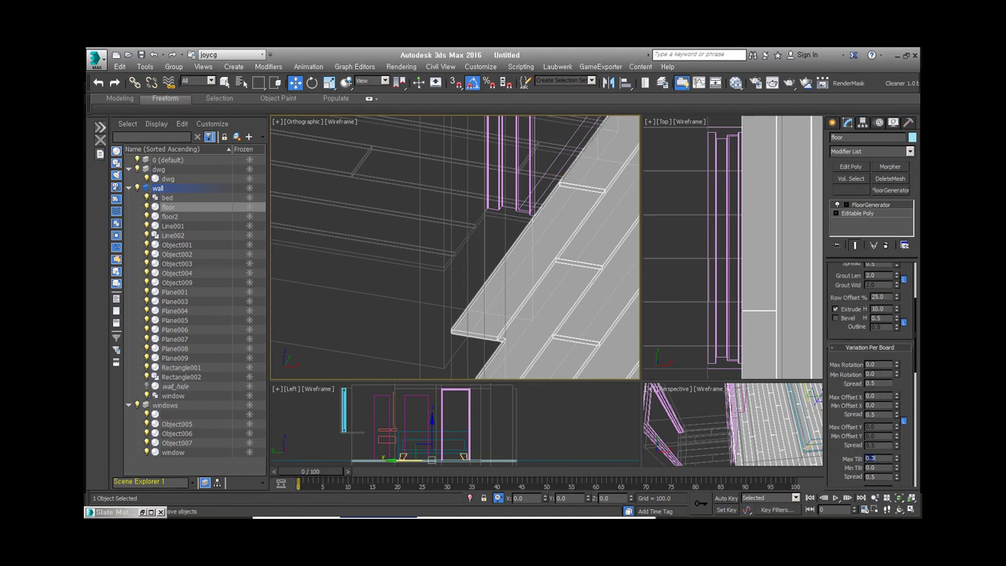
{"action": "scroll", "coordinate": [527, 336], "scroll_direction": "down", "scroll_amount": 5}
{"action": "scroll", "coordinate": [527, 314], "scroll_direction": "down", "scroll_amount": 3}
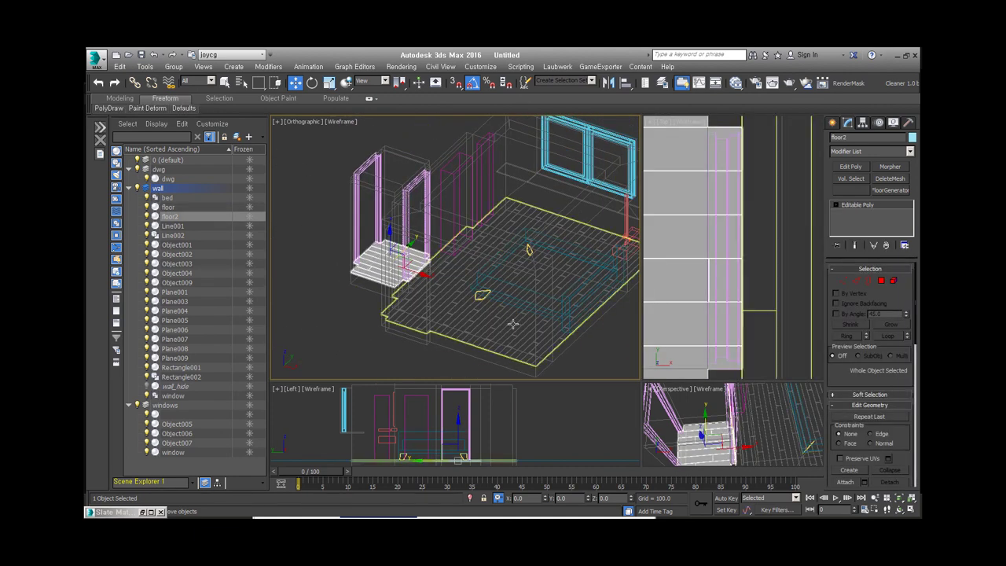
{"action": "scroll", "coordinate": [526, 308], "scroll_direction": "up", "scroll_amount": 3}
- Create a material view named floor holding a new VRayMtl node
{"action": "type", "text": "m"}
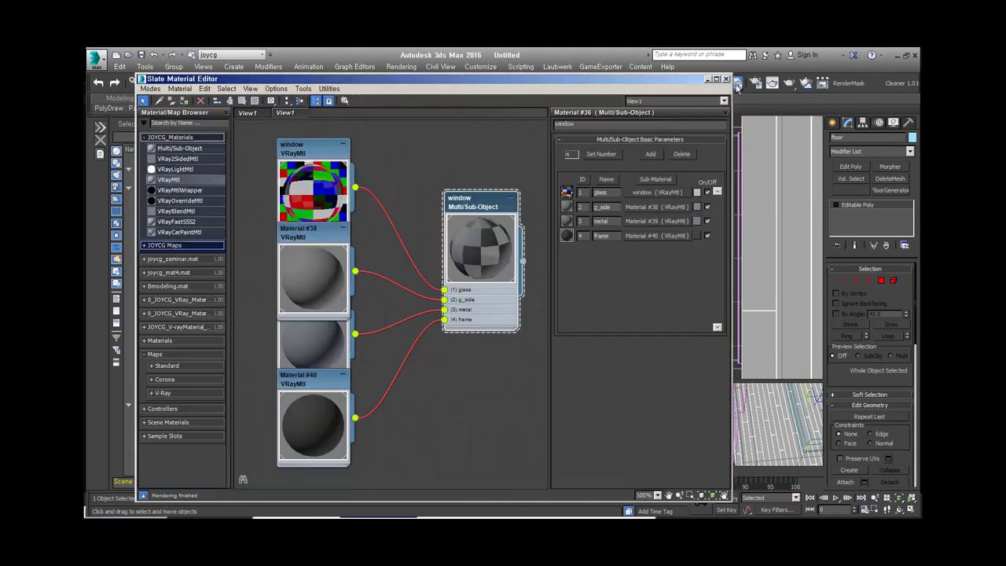
{"action": "type", "text": "floor"}
{"action": "key", "text": "Return"}
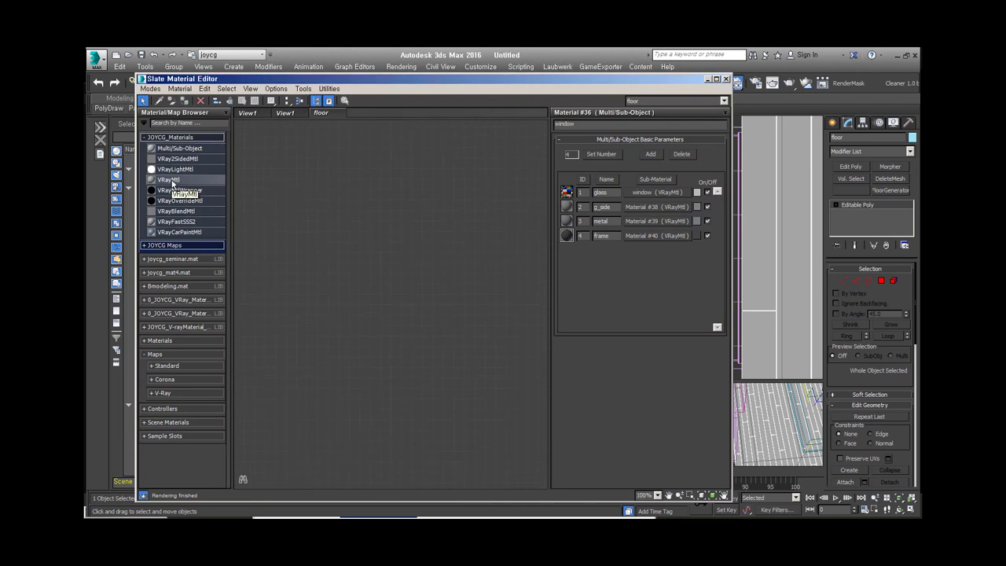
{"action": "left_click_drag", "start_coordinate": [172, 183], "coordinate": [452, 203]}
{"action": "left_click", "coordinate": [169, 137]}
{"action": "left_click", "coordinate": [165, 150]}
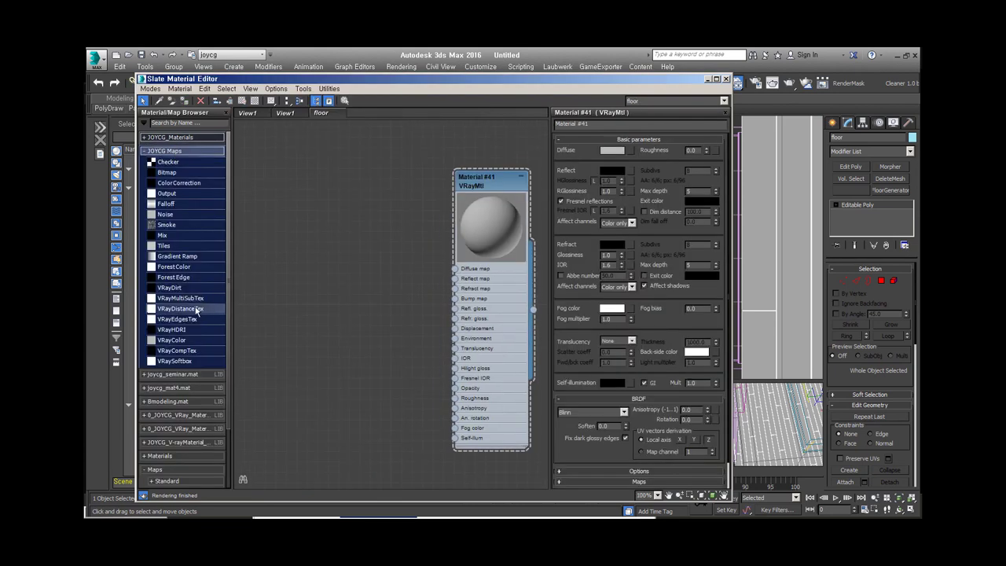
{"action": "left_click", "coordinate": [164, 150]}
- Add a MultiTexture map and wire it into the material's Diffuse
{"action": "left_click", "coordinate": [195, 298]}
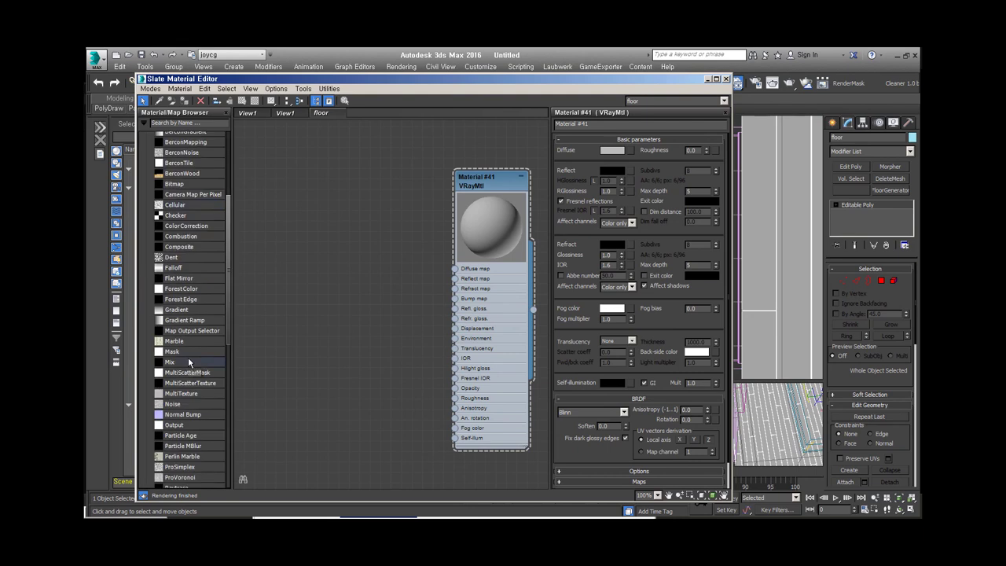
{"action": "double_click", "coordinate": [189, 394]}
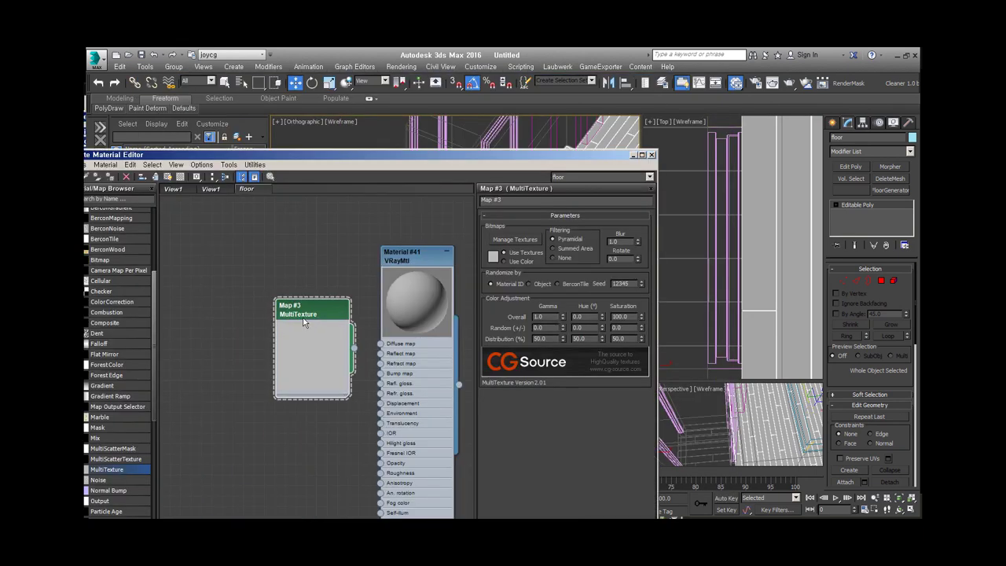
{"action": "left_click_drag", "start_coordinate": [305, 322], "coordinate": [305, 289]}
- Load the Wn1_board wood bitmaps into the MultiTexture through Add Bitmaps
{"action": "left_click", "coordinate": [515, 239]}
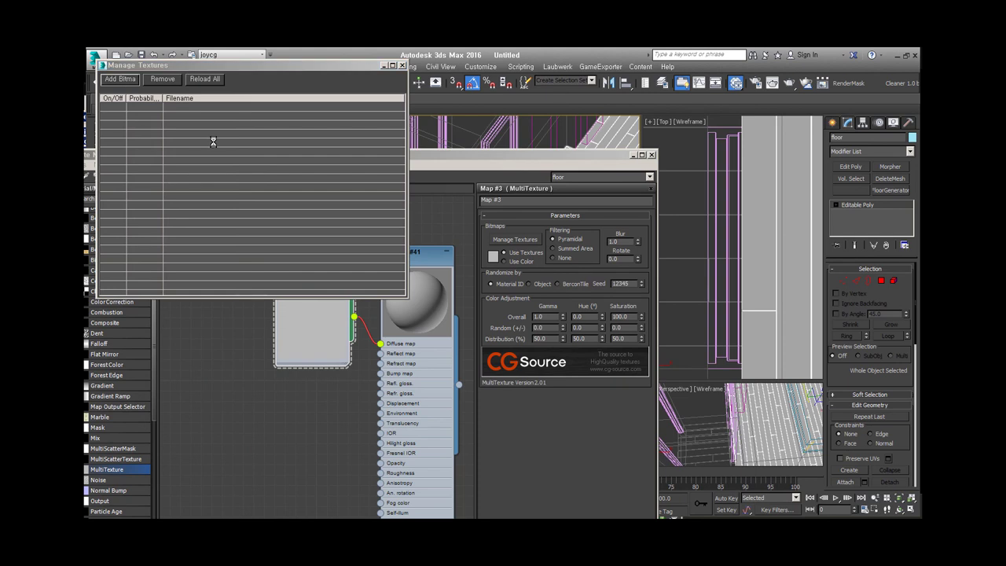
{"action": "left_click", "coordinate": [149, 291]}
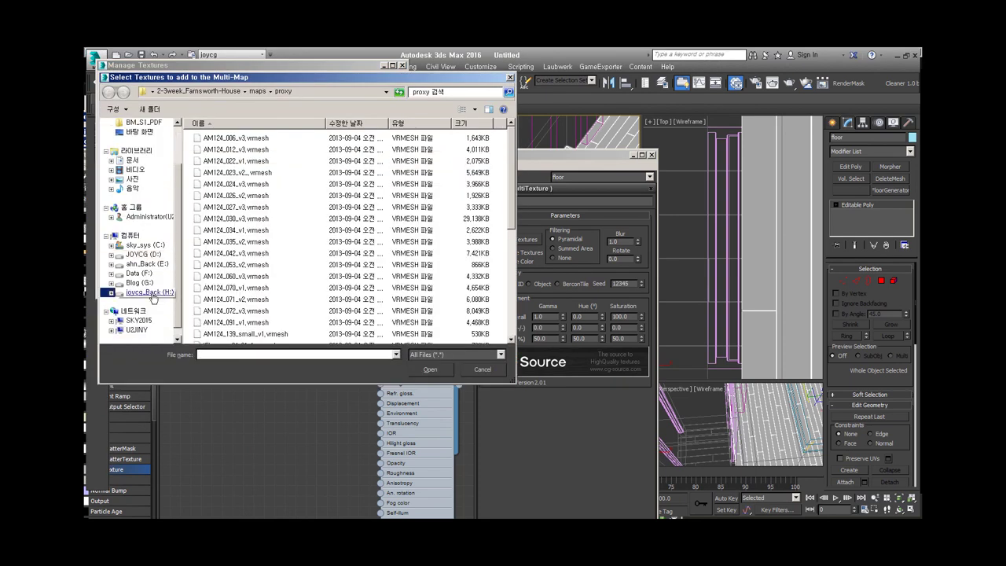
{"action": "double_click", "coordinate": [224, 151]}
{"action": "scroll", "coordinate": [344, 228], "scroll_direction": "down", "scroll_amount": 2}
{"action": "left_click", "coordinate": [280, 222]}
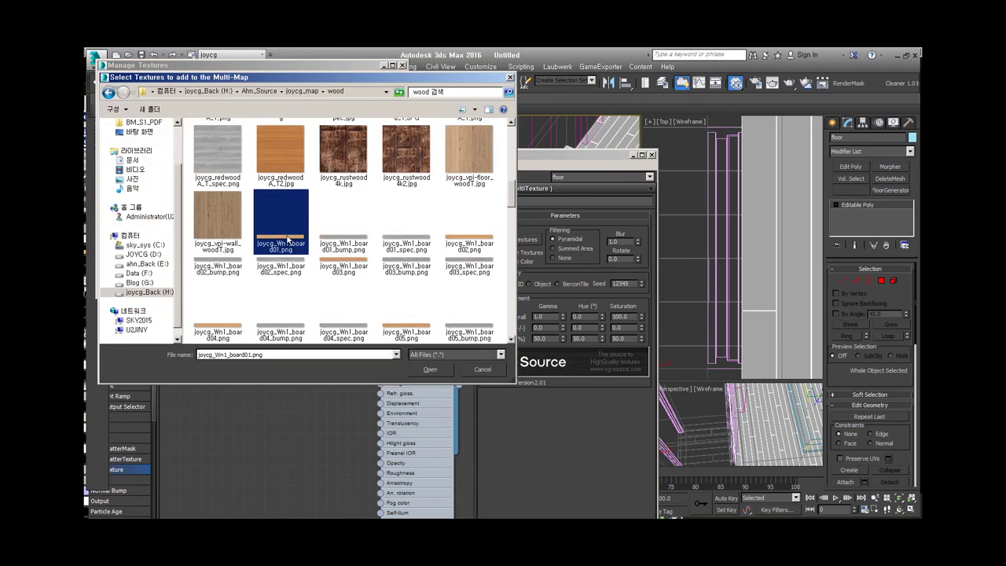
{"action": "left_click", "coordinate": [344, 267], "text": "ctrl"}
{"action": "left_click", "coordinate": [460, 248], "text": "ctrl"}
{"action": "scroll", "coordinate": [460, 249], "scroll_direction": "down", "scroll_amount": 1}
{"action": "left_click", "coordinate": [430, 369]}
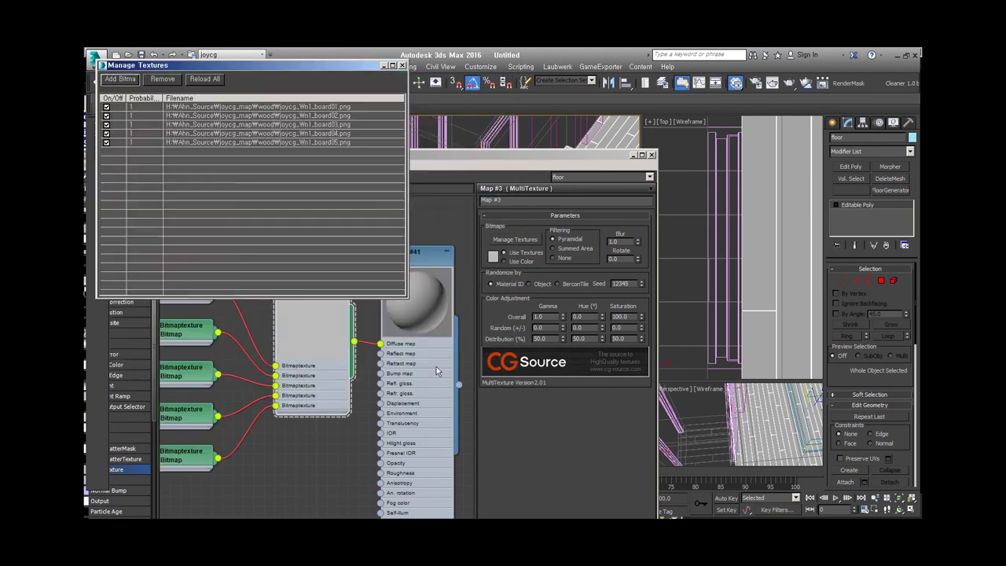
{"action": "middle_click_drag", "start_coordinate": [292, 330], "coordinate": [265, 330]}
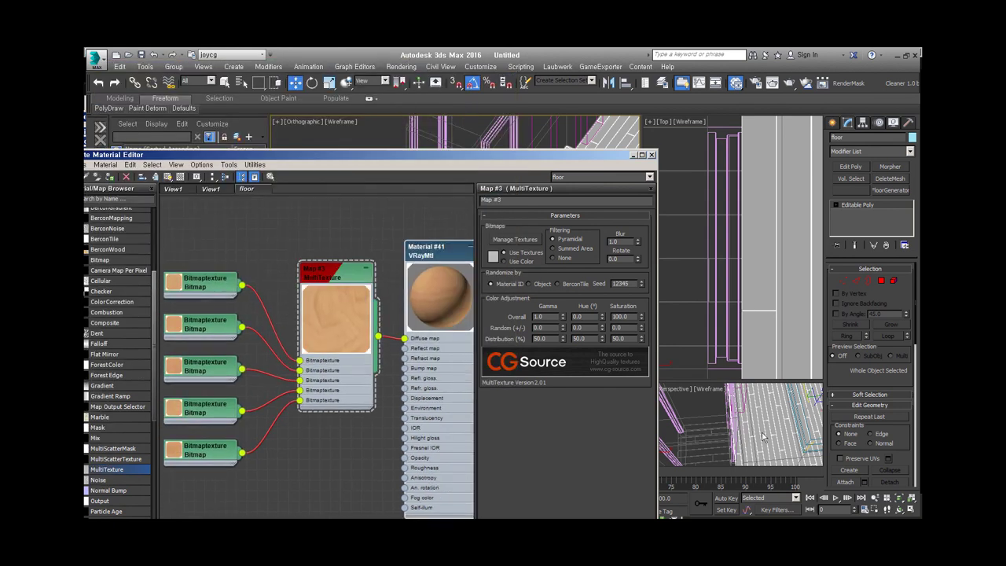
{"action": "left_click_drag", "start_coordinate": [512, 154], "coordinate": [596, 132]}
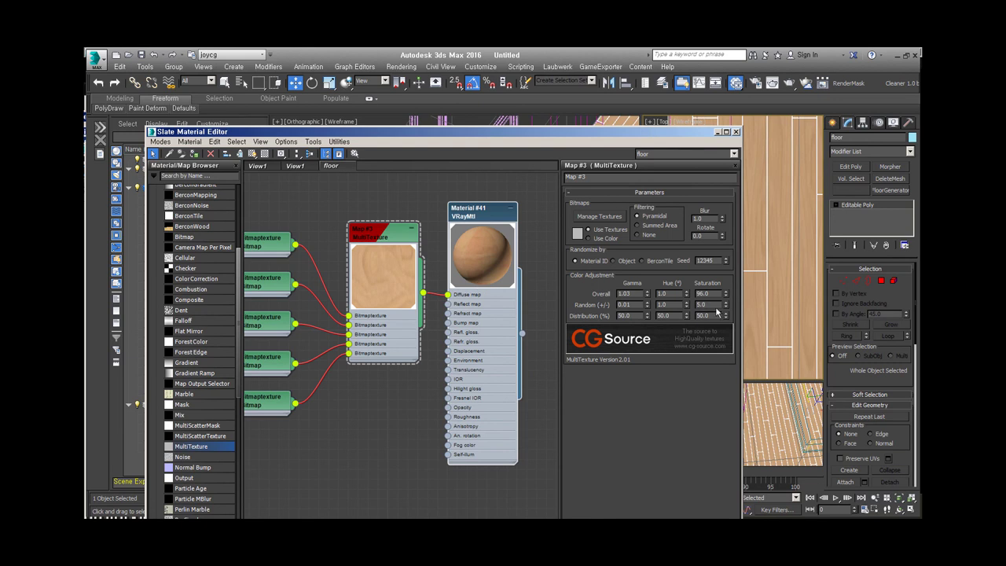
{"action": "scroll", "coordinate": [475, 280], "scroll_direction": "down", "scroll_amount": 2}
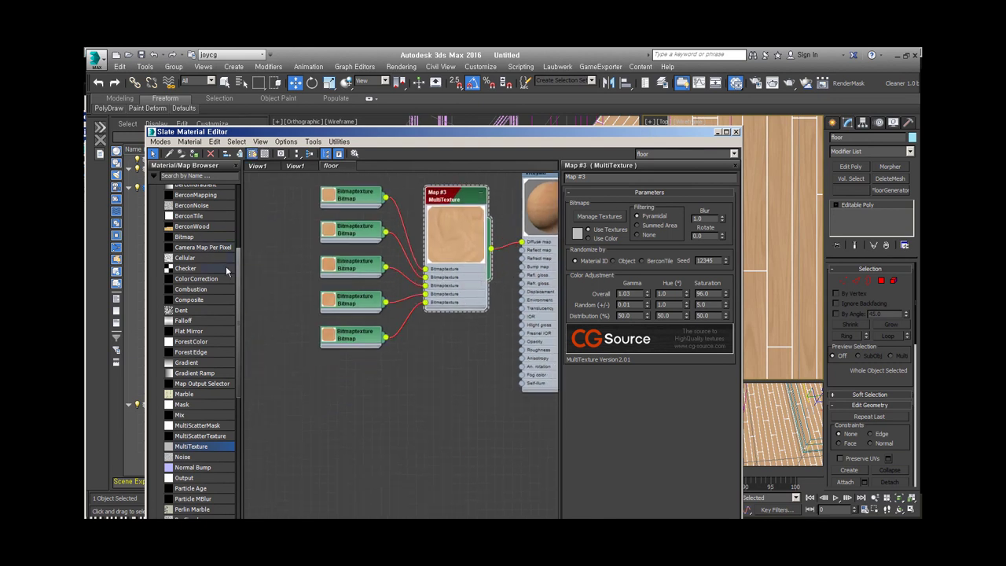
- Add a second MultiTexture map to the floor material and load the wood board spec textures into it
{"action": "scroll", "coordinate": [227, 271], "scroll_direction": "up", "scroll_amount": 1}
{"action": "left_click_drag", "start_coordinate": [191, 486], "coordinate": [465, 344]}
{"action": "double_click", "coordinate": [457, 353]}
{"action": "left_click", "coordinate": [599, 216]}
{"action": "left_click", "coordinate": [465, 322]}
{"action": "left_click", "coordinate": [338, 367], "text": "ctrl"}
{"action": "left_click", "coordinate": [526, 303], "text": "ctrl"}
{"action": "left_click", "coordinate": [401, 323], "text": "ctrl"}
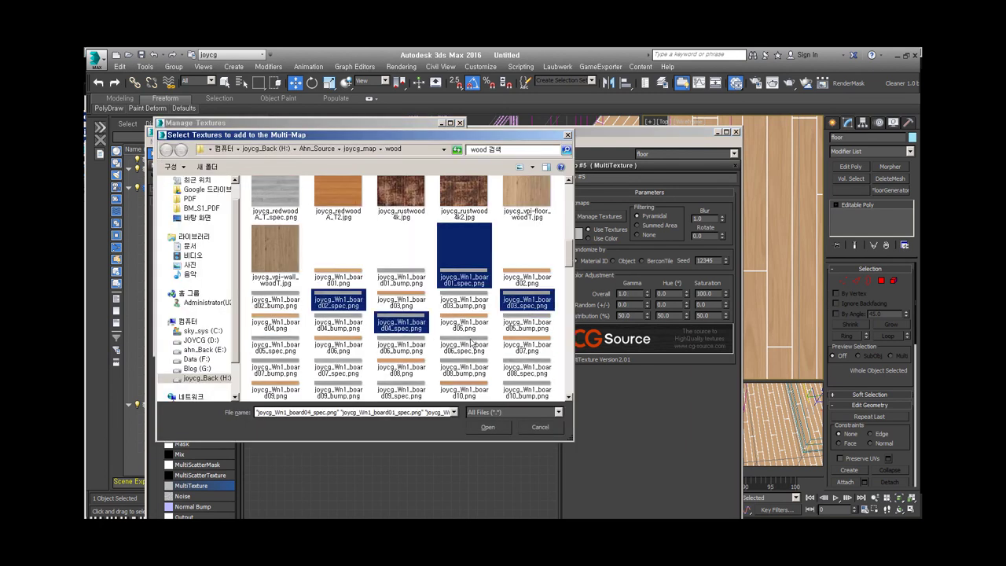
{"action": "left_click", "coordinate": [488, 427]}
{"action": "left_click", "coordinate": [460, 123]}
- Review the floor material's parameters, reflection settings and the second multi-map's parameters
{"action": "double_click", "coordinate": [485, 189]}
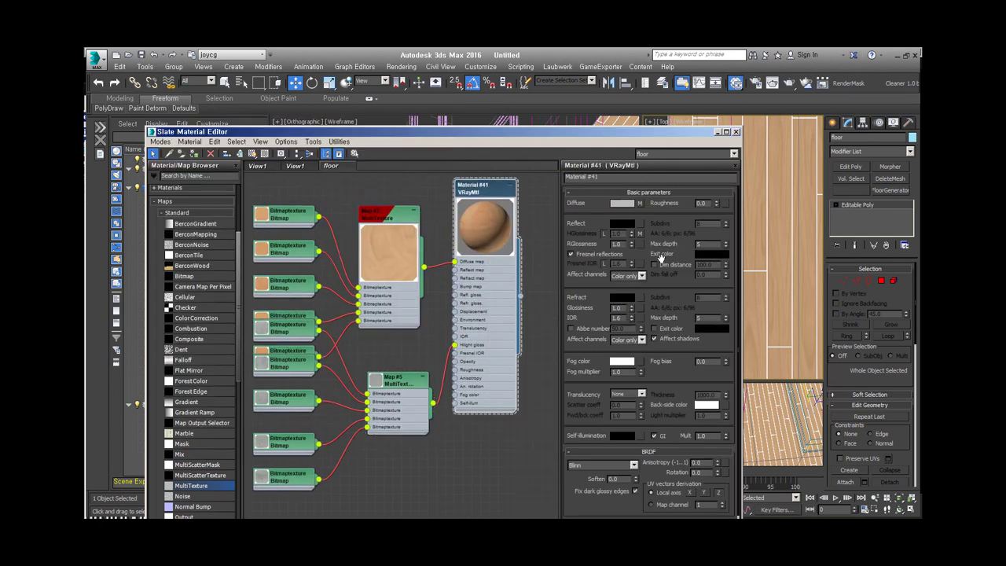
{"action": "scroll", "coordinate": [472, 299], "scroll_direction": "up", "scroll_amount": 3}
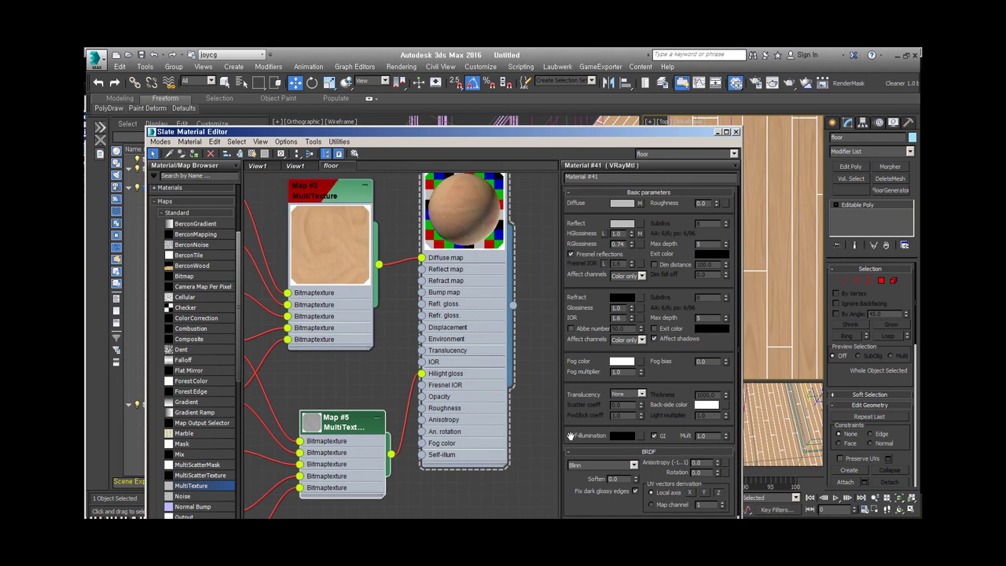
{"action": "double_click", "coordinate": [338, 422]}
{"action": "scroll", "coordinate": [434, 221], "scroll_direction": "up", "scroll_amount": 1}
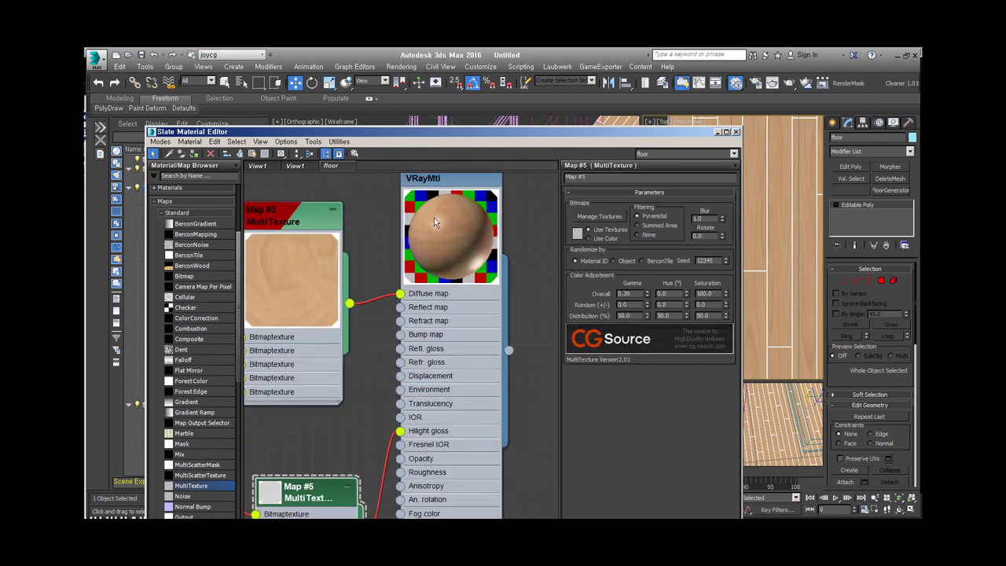
{"action": "middle_click_drag", "start_coordinate": [424, 196], "coordinate": [445, 230]}
{"action": "double_click", "coordinate": [444, 231]}
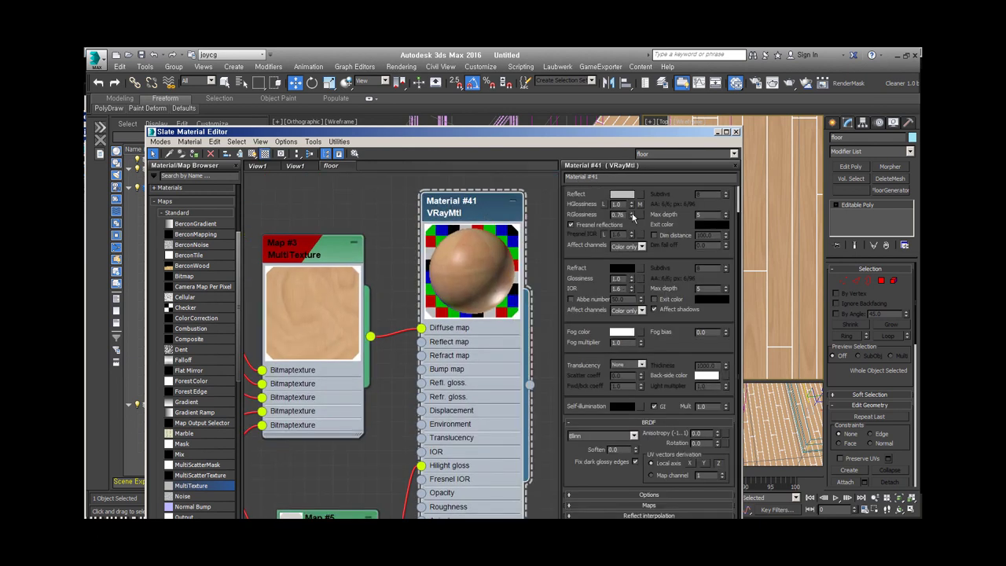
{"action": "scroll", "coordinate": [473, 333], "scroll_direction": "down", "scroll_amount": 4}
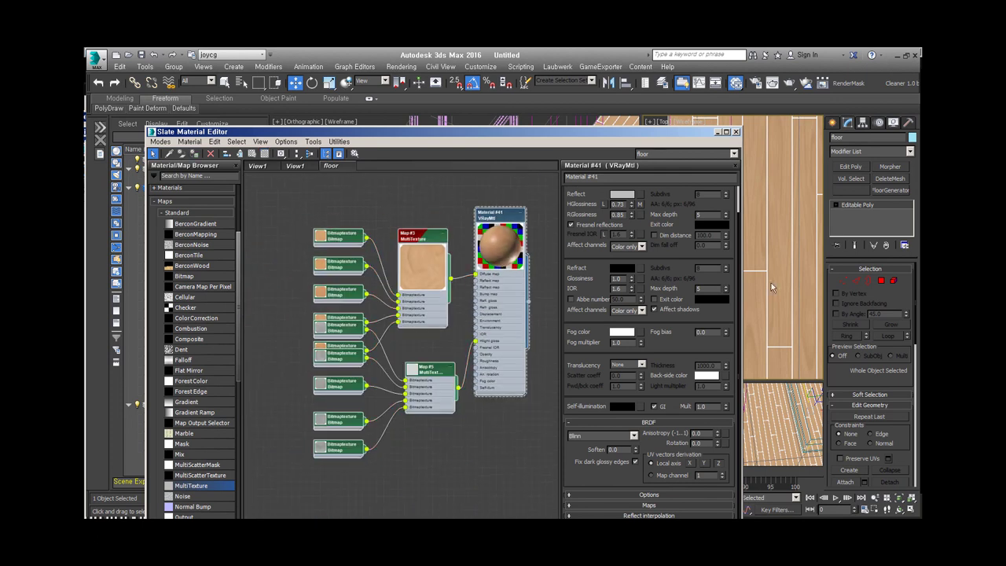
- Replace the texture map nodes with a single joycg_vpi-floor_wood7.jpg Bitmap on the diffuse
{"action": "left_click_drag", "start_coordinate": [427, 446], "coordinate": [306, 224]}
{"action": "scroll", "coordinate": [358, 346], "scroll_direction": "down", "scroll_amount": 1}
{"action": "key", "text": "Delete"}
{"action": "left_click_drag", "start_coordinate": [351, 274], "coordinate": [354, 276]}
{"action": "left_click", "coordinate": [275, 87]}
{"action": "left_click", "coordinate": [180, 227]}
{"action": "double_click", "coordinate": [177, 179]}
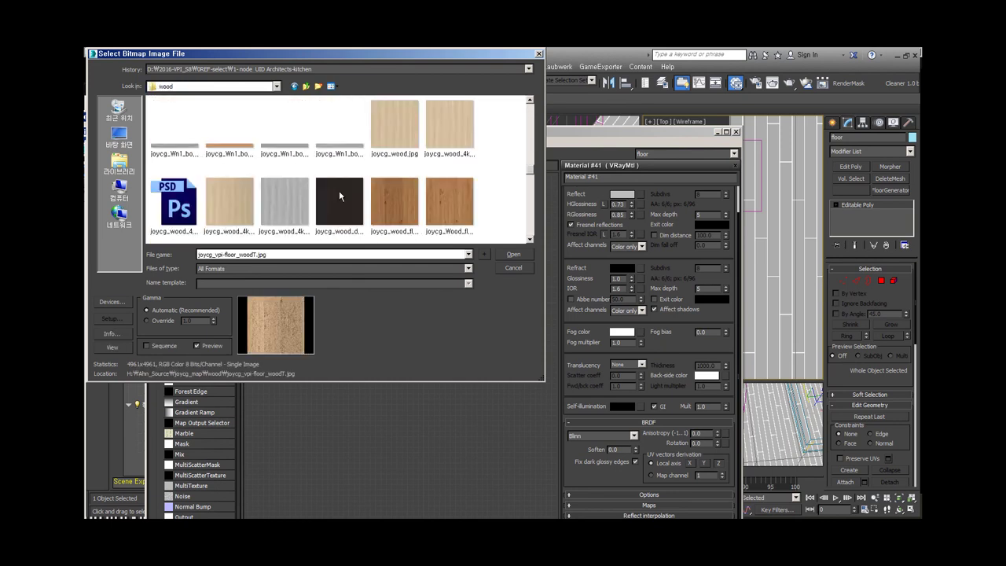
{"action": "double_click", "coordinate": [339, 190]}
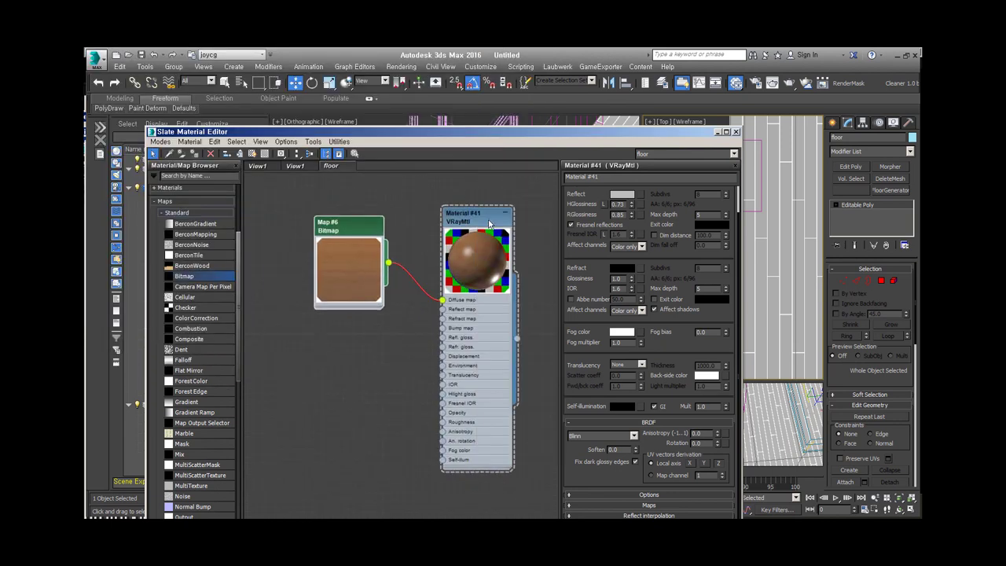
{"action": "left_click", "coordinate": [716, 131]}
- Give the floor a UVW Map modifier, then switch to Unwrap UVW instead
{"action": "scroll", "coordinate": [560, 237], "scroll_direction": "up", "scroll_amount": 5}
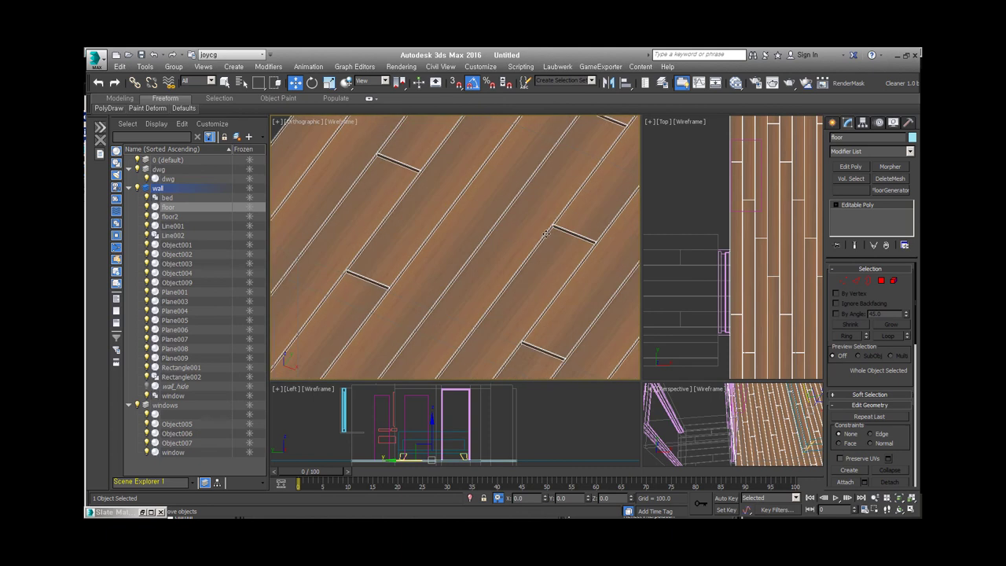
{"action": "left_click", "coordinate": [860, 327]}
{"action": "scroll", "coordinate": [470, 334], "scroll_direction": "down", "scroll_amount": 4}
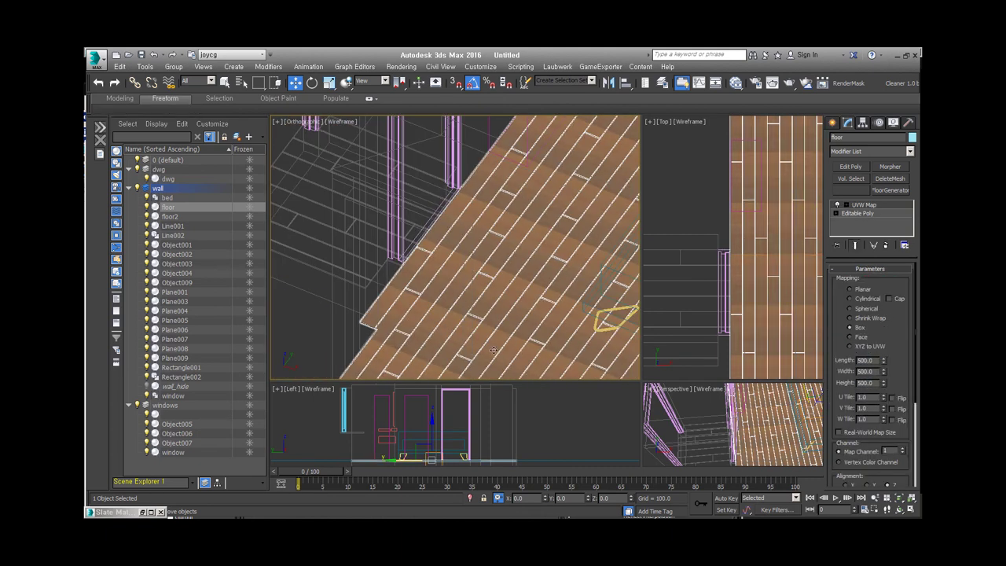
{"action": "left_click", "coordinate": [373, 397]}
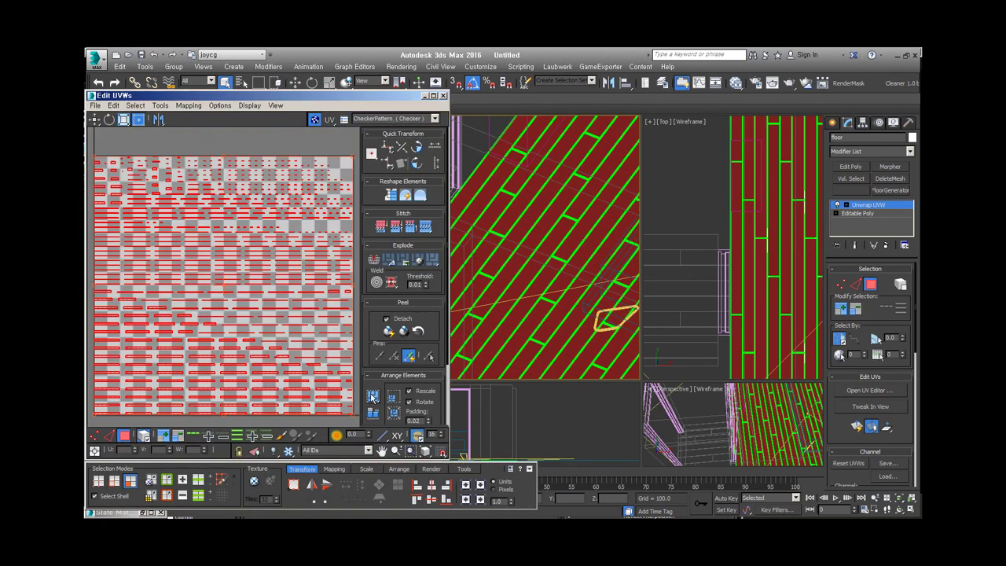
{"action": "middle_click_drag", "start_coordinate": [783, 278], "coordinate": [732, 277]}
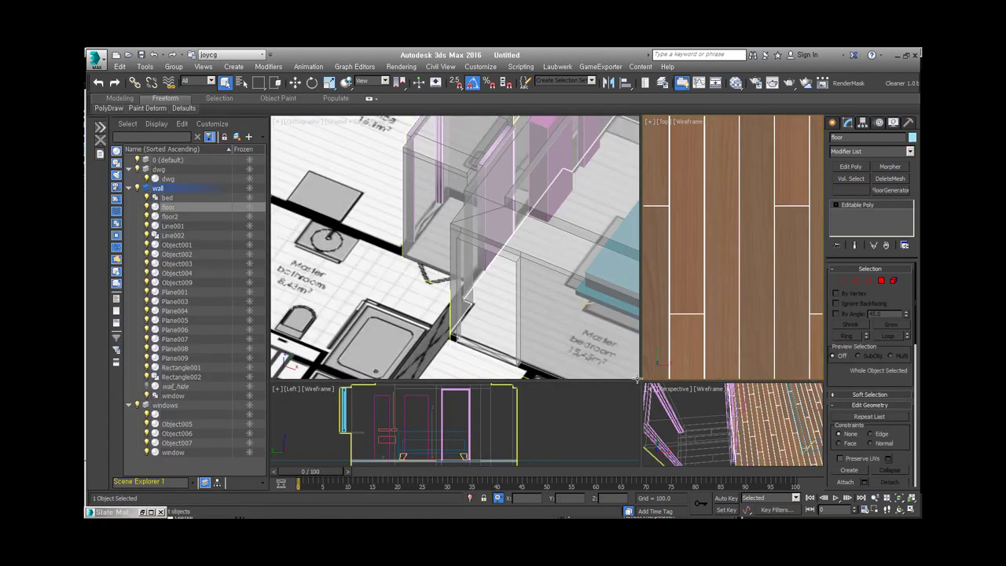
- Enlarge the top viewport and orbit to inspect the wood plank floor from above
{"action": "left_click_drag", "start_coordinate": [638, 379], "coordinate": [444, 392]}
{"action": "middle_click_drag", "start_coordinate": [708, 299], "coordinate": [660, 187], "text": "alt"}
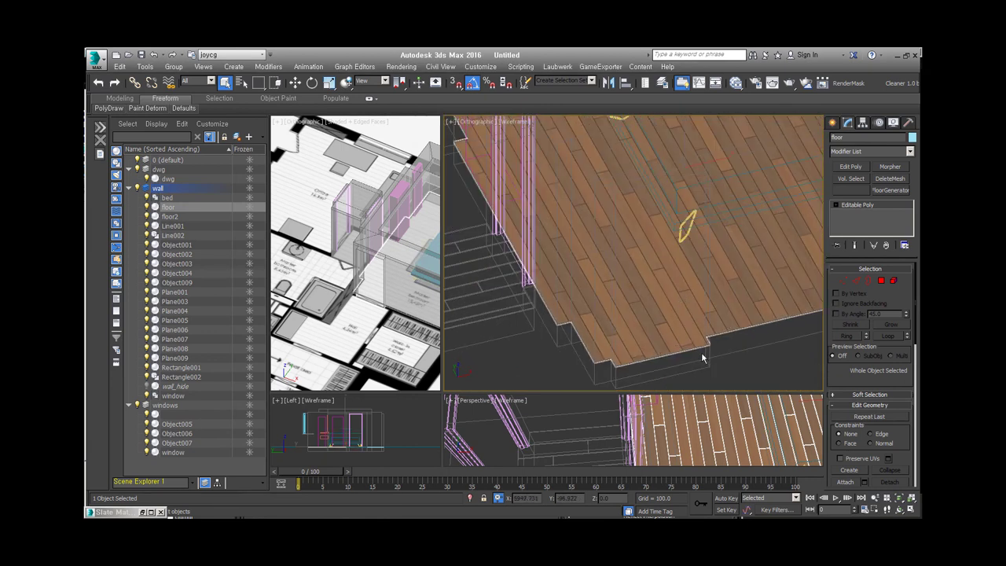
{"action": "scroll", "coordinate": [705, 352], "scroll_direction": "down", "scroll_amount": 5}
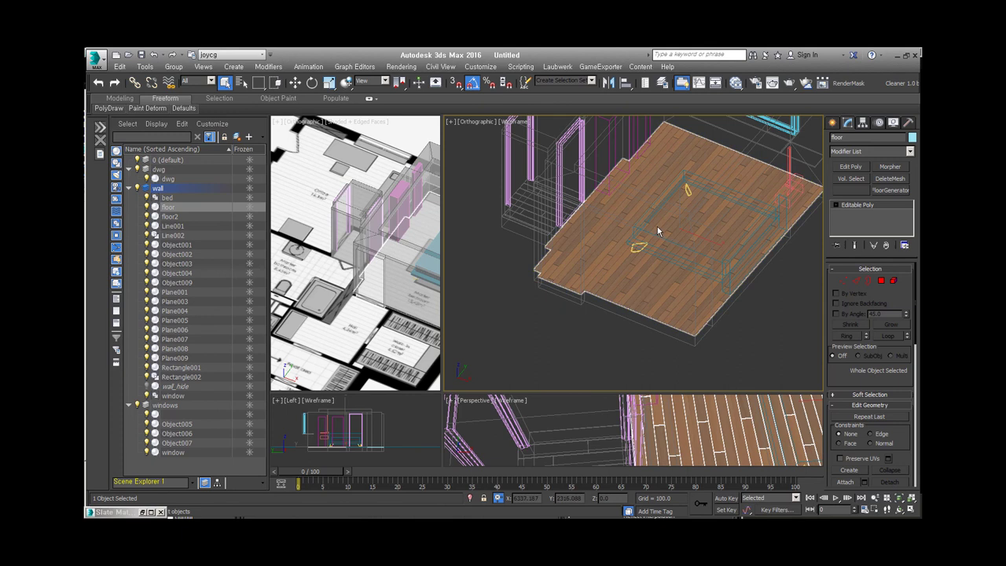
{"action": "middle_click_drag", "start_coordinate": [658, 226], "coordinate": [648, 302]}
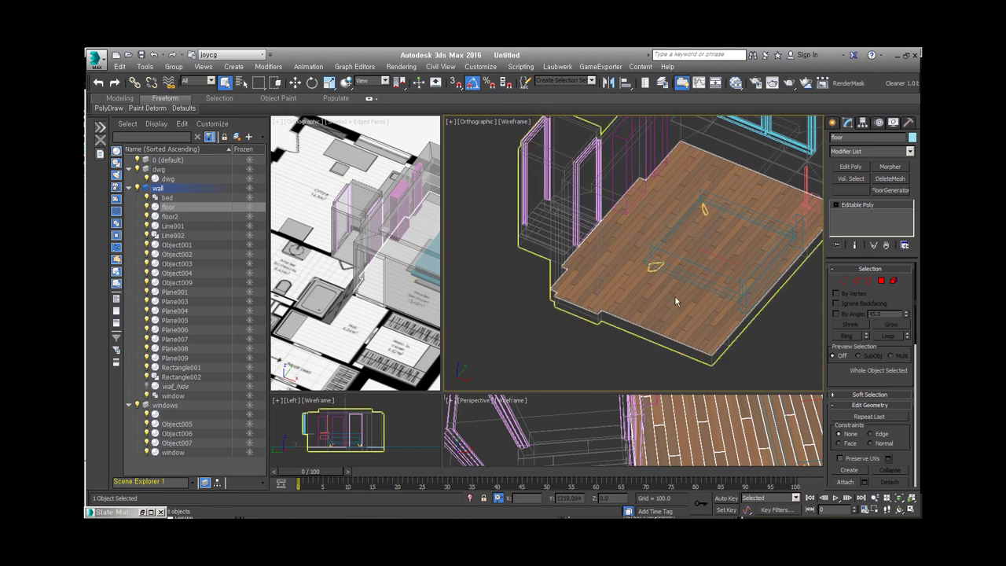
{"action": "left_click", "coordinate": [611, 377]}
{"action": "mouse_move", "coordinate": [611, 378]}
{"action": "middle_mouse_down", "text": "alt"}
{"action": "mouse_move", "coordinate": [739, 281]}
{"action": "mouse_move", "coordinate": [605, 302]}
{"action": "middle_mouse_up", "text": "alt"}
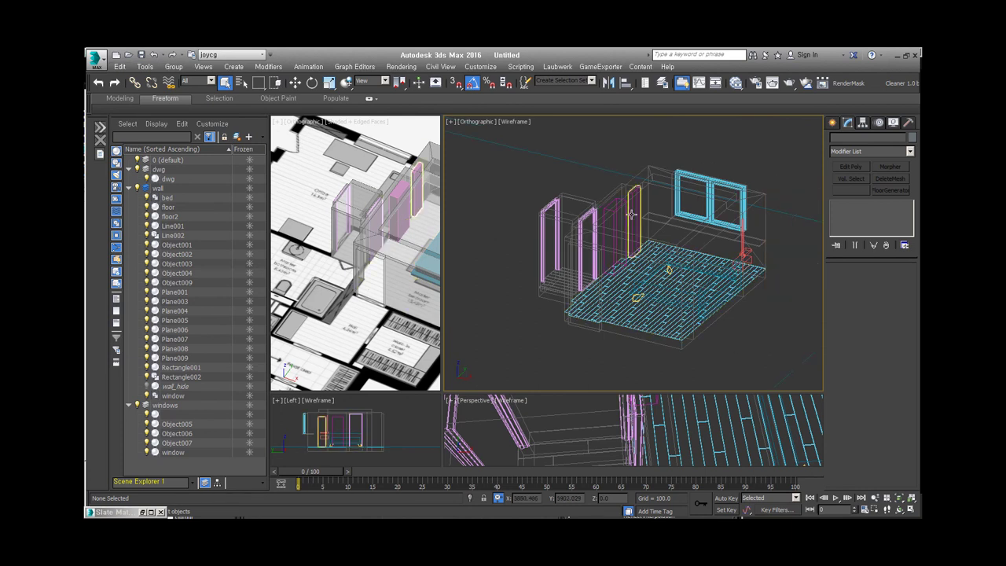